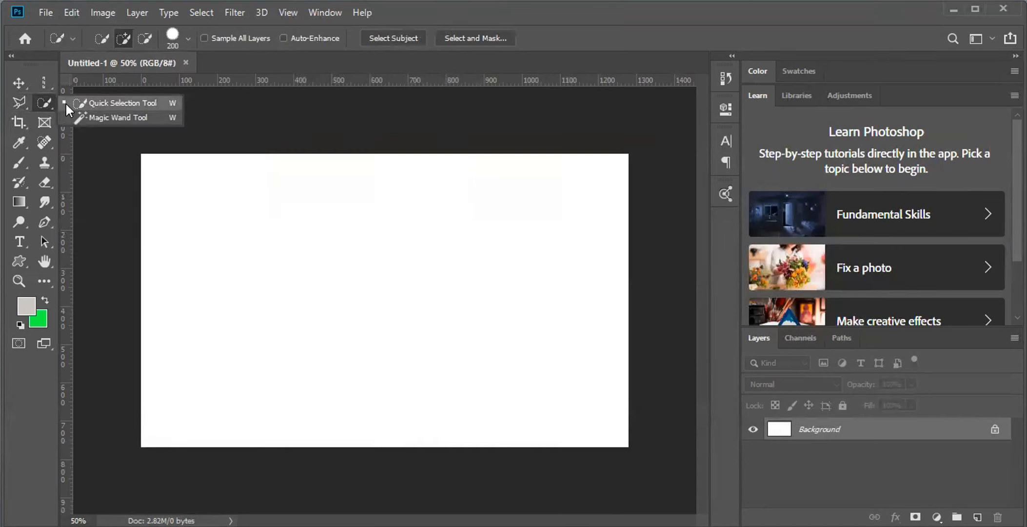
# - Select the backdrop around the soccer player with the Quick Selection tool in Add to selection mode, and finish on the Move tool
pyautogui.click(65, 102)
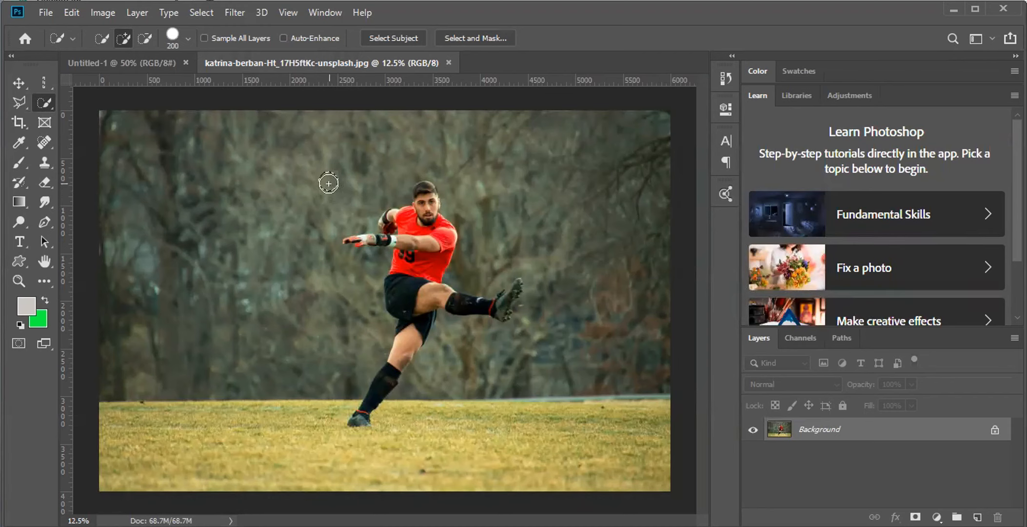
pyautogui.click(120, 37)
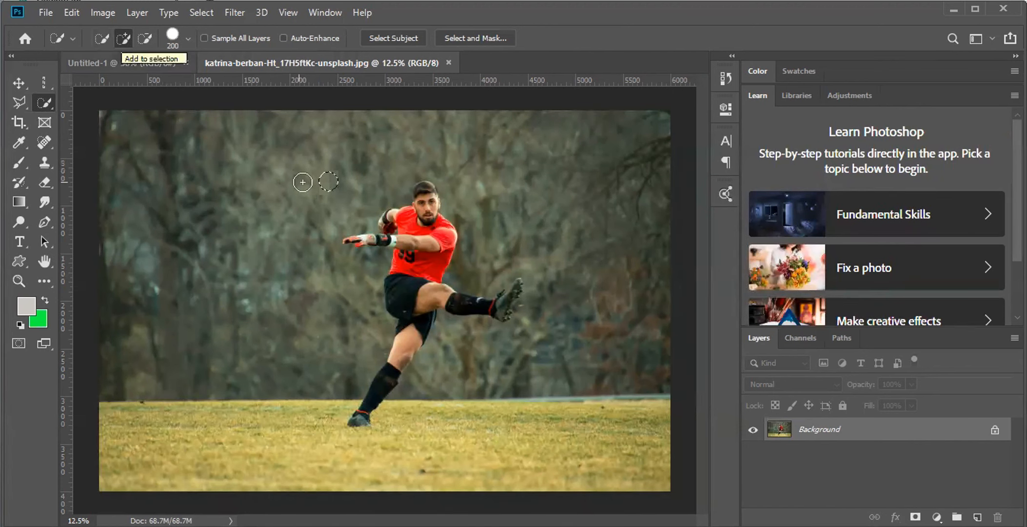
pyautogui.moveTo(326, 182); pyautogui.dragTo(344, 193)
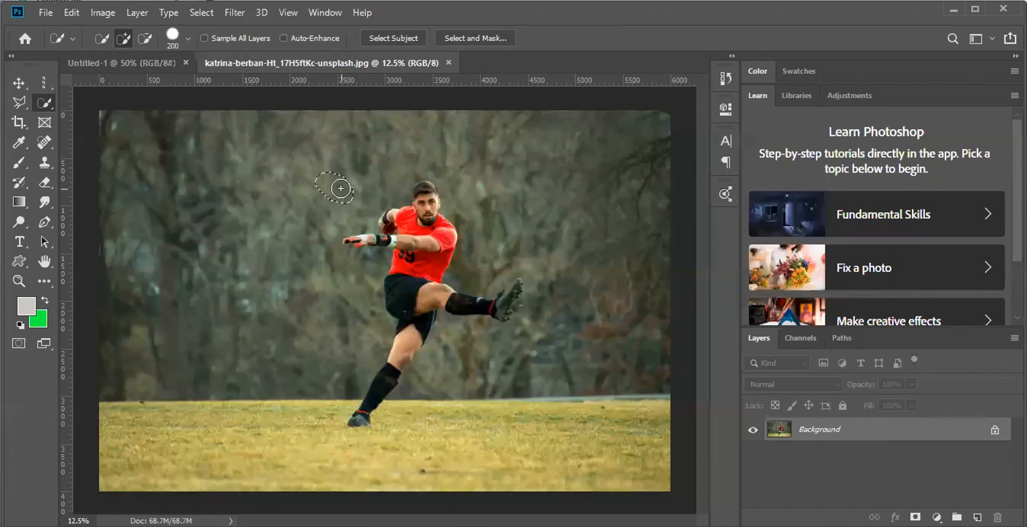
pyautogui.moveTo(340, 191)
pyautogui.mouseDown()
pyautogui.moveTo(414, 154)
pyautogui.moveTo(518, 146)
pyautogui.moveTo(573, 167)
pyautogui.moveTo(606, 199)
pyautogui.moveTo(613, 232)
pyautogui.mouseUp()
pyautogui.moveTo(570, 327)
pyautogui.mouseDown()
pyautogui.moveTo(519, 362)
pyautogui.moveTo(388, 390)
pyautogui.moveTo(352, 438)
pyautogui.moveTo(297, 443)
pyautogui.moveTo(291, 408)
pyautogui.moveTo(336, 353)
pyautogui.mouseUp()
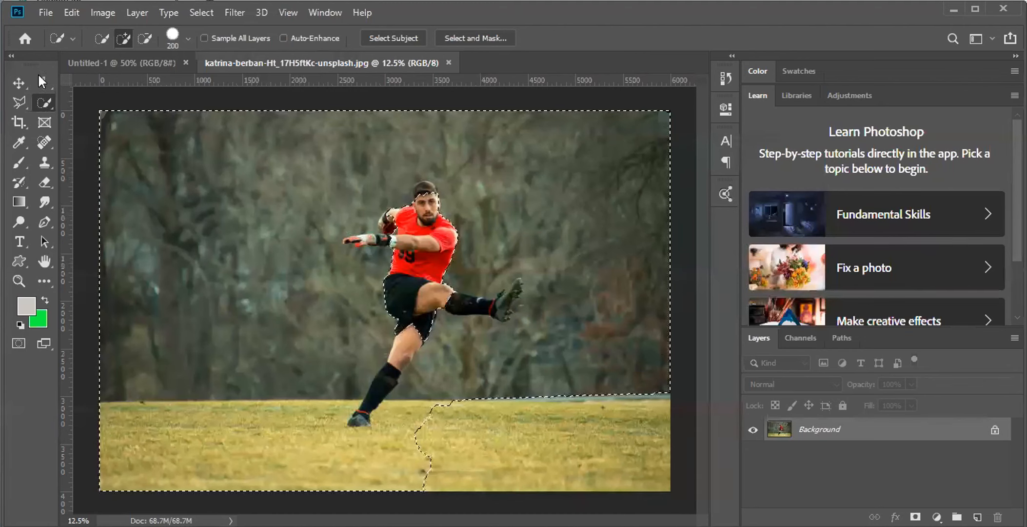
pyautogui.click(14, 83)
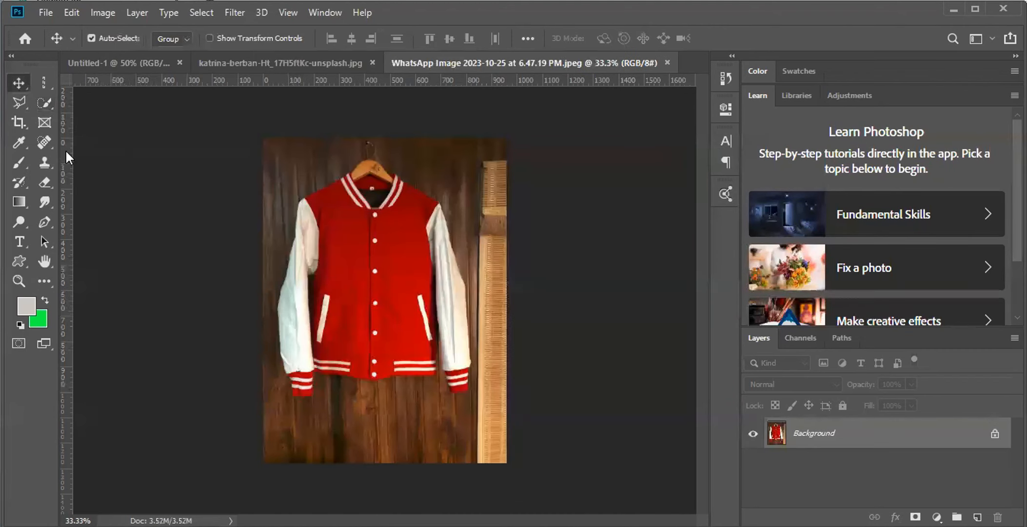
# - Select the whole wooden background around the red jacket, including the woven strip, with the Quick Selection tool
pyautogui.click(40, 103)
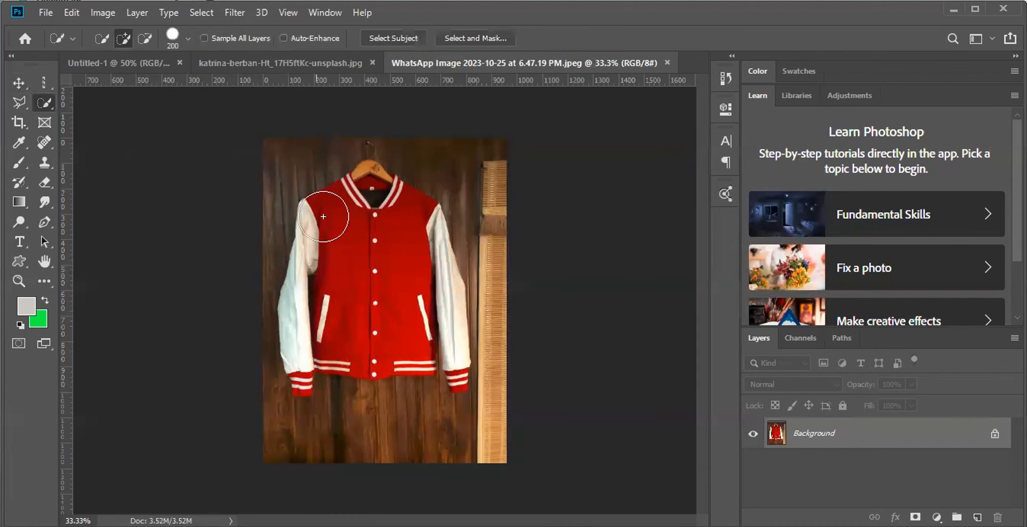
pyautogui.moveTo(293, 160); pyautogui.dragTo(294, 161)
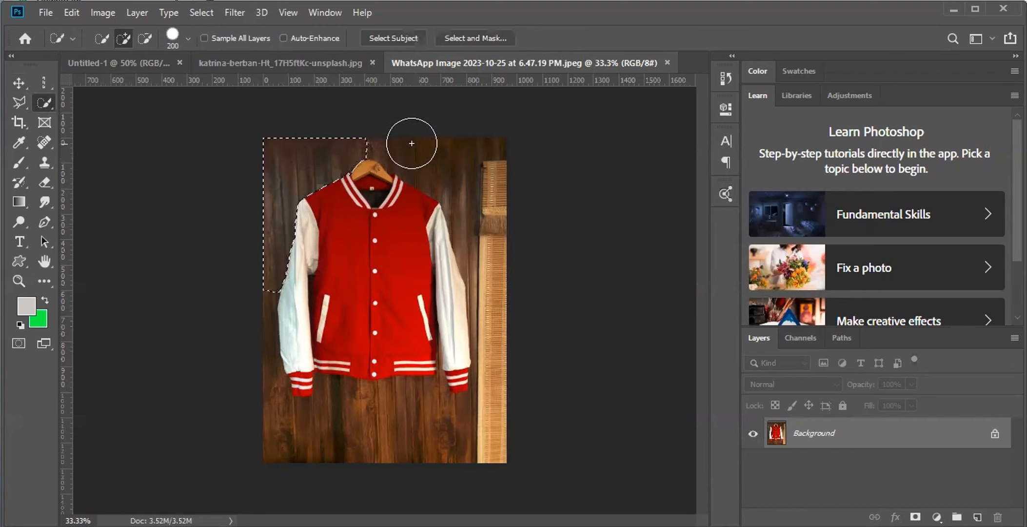
pyautogui.moveTo(443, 158)
pyautogui.mouseDown()
pyautogui.moveTo(481, 173)
pyautogui.moveTo(492, 296)
pyautogui.moveTo(482, 459)
pyautogui.moveTo(402, 424)
pyautogui.mouseUp()
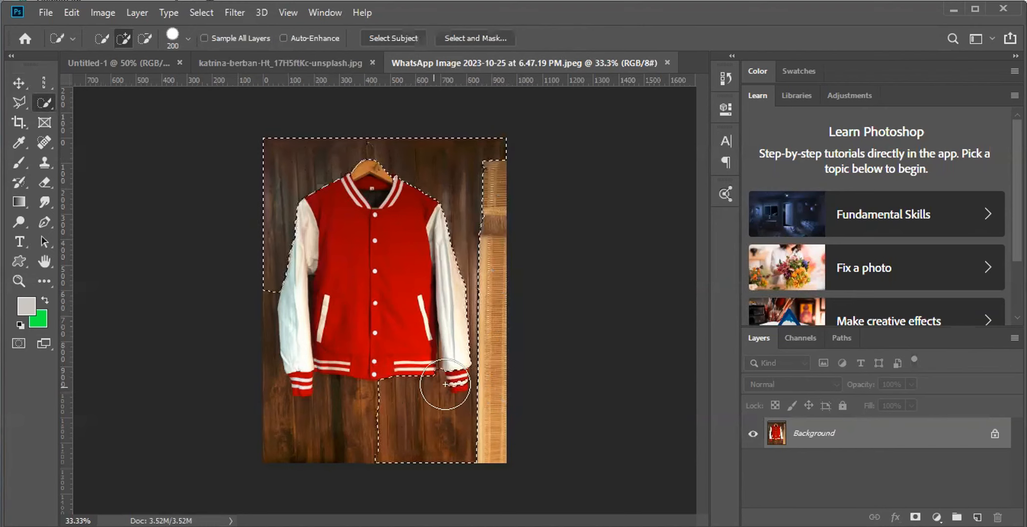
pyautogui.click(337, 410)
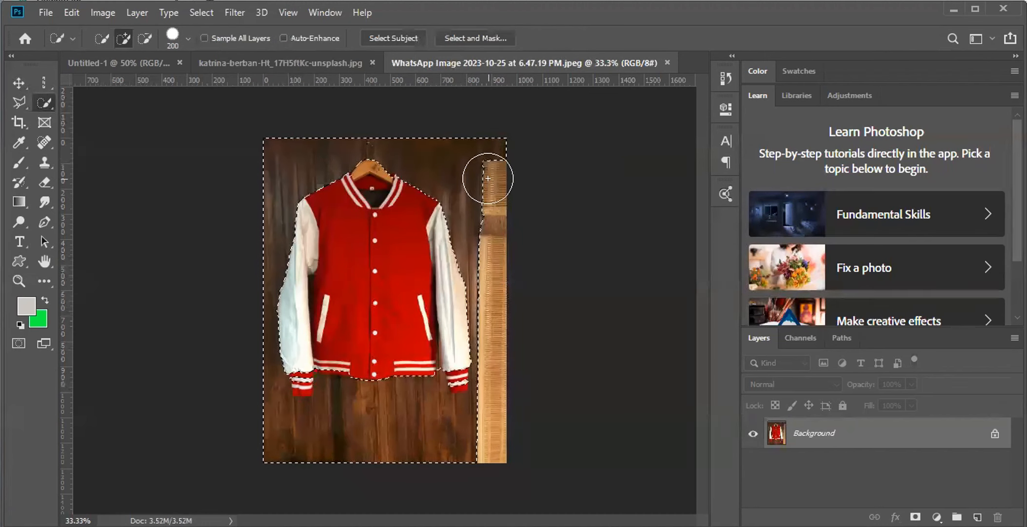
pyautogui.moveTo(501, 207)
pyautogui.mouseDown()
pyautogui.moveTo(505, 168)
pyautogui.moveTo(507, 461)
pyautogui.mouseUp()
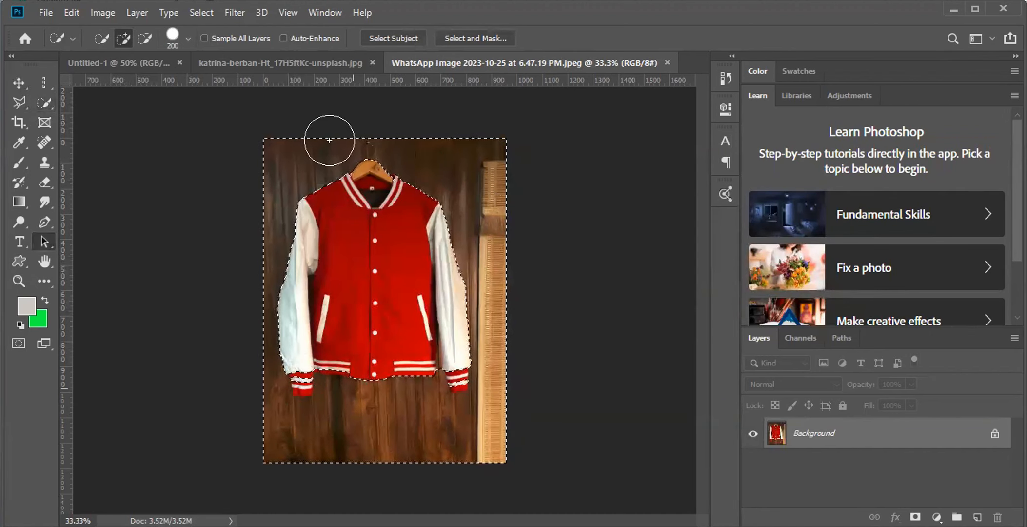
# - Subtract the striped cuff of the sleeve on the photo's left side from the selection, using a smaller Quick Selection brush
pyautogui.press('z')
pyautogui.moveTo(293, 360); pyautogui.dragTo(340, 408)
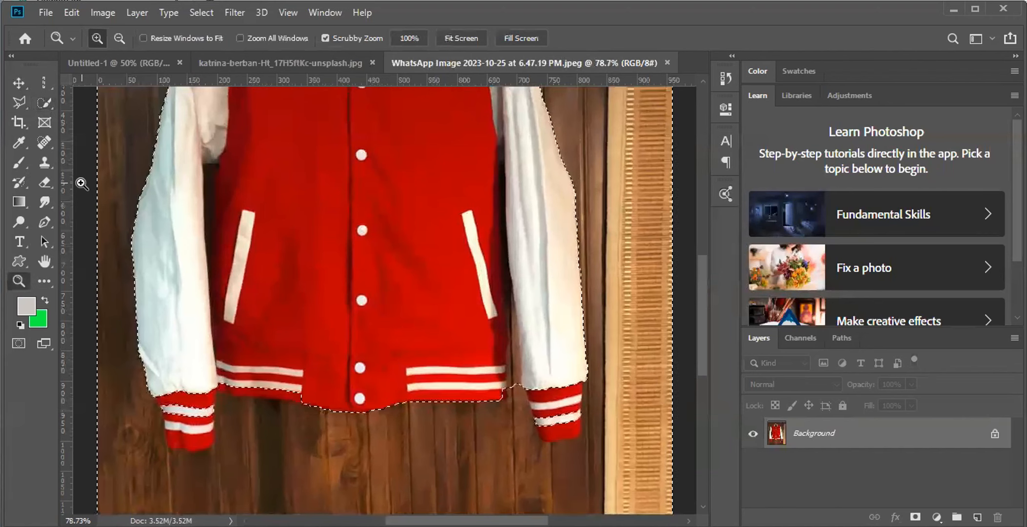
pyautogui.click(44, 103)
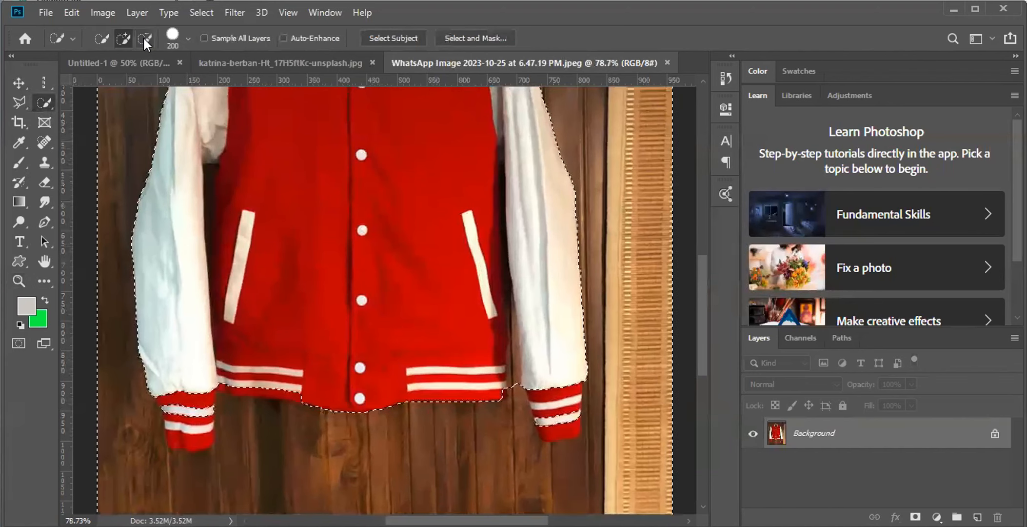
pyautogui.press('alt')
pyautogui.press('[')
pyautogui.press('[')
pyautogui.press('[')
pyautogui.press('[')
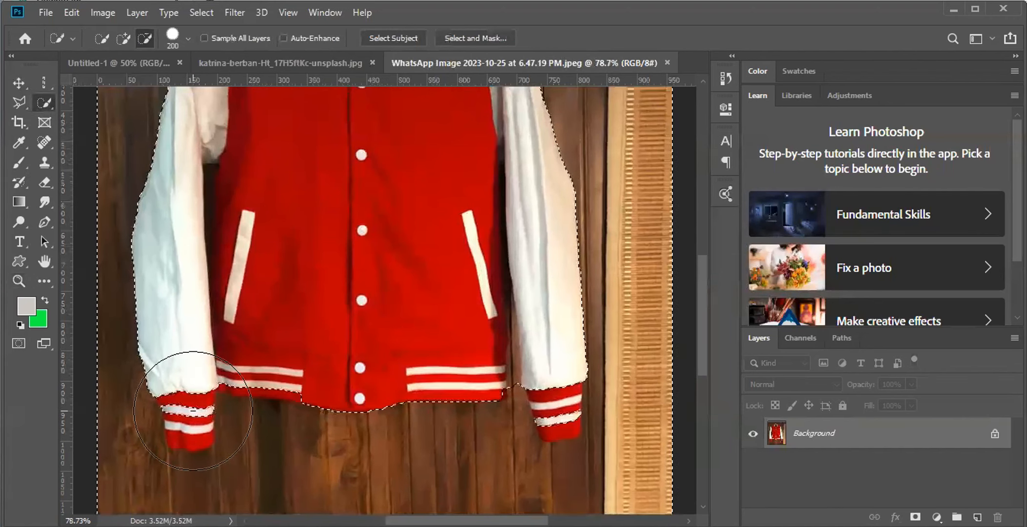
pyautogui.moveTo(188, 405)
pyautogui.mouseDown()
pyautogui.moveTo(177, 390)
pyautogui.moveTo(188, 409)
pyautogui.moveTo(210, 410)
pyautogui.mouseUp()
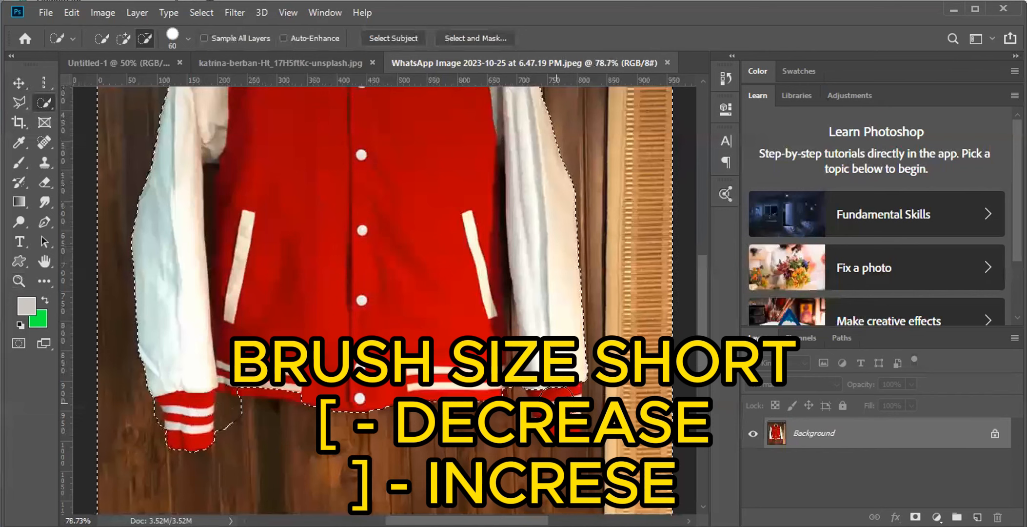
# - Reduce the Quick Selection brush size to 35 and finish excluding the cuff on the photo's right side from the selection
pyautogui.press(']')
pyautogui.press(']')
pyautogui.press(']')
pyautogui.press('[')
pyautogui.press('[')
pyautogui.press('[')
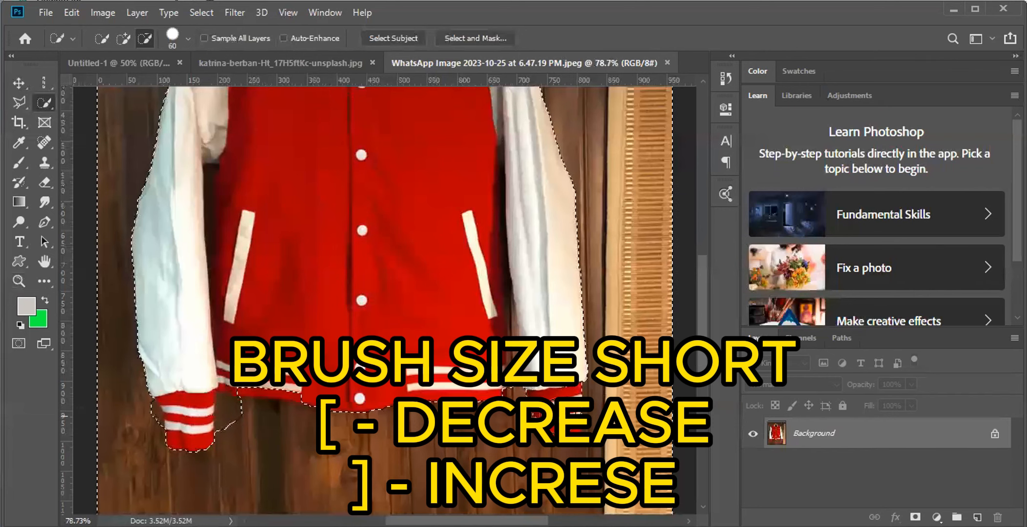
pyautogui.press('[')
pyautogui.press('[')
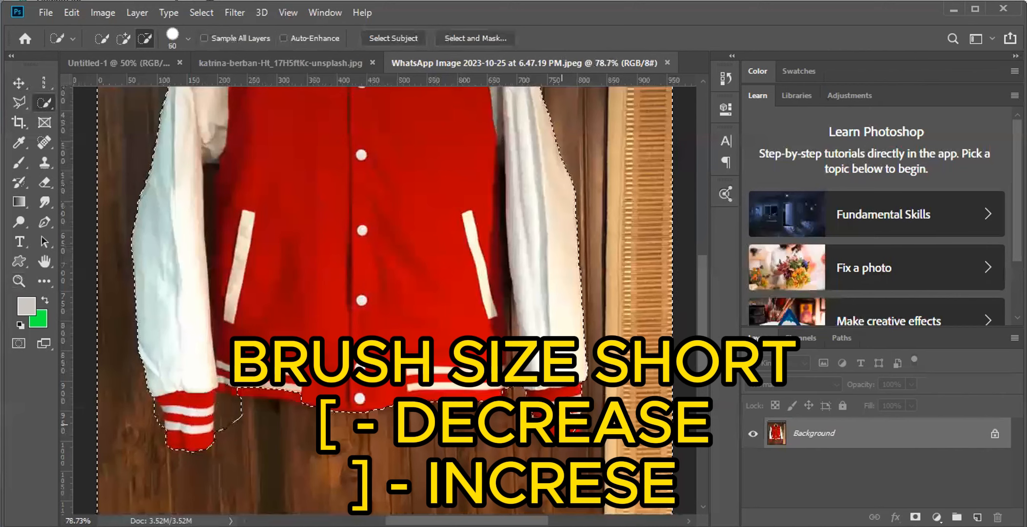
pyautogui.press('[')
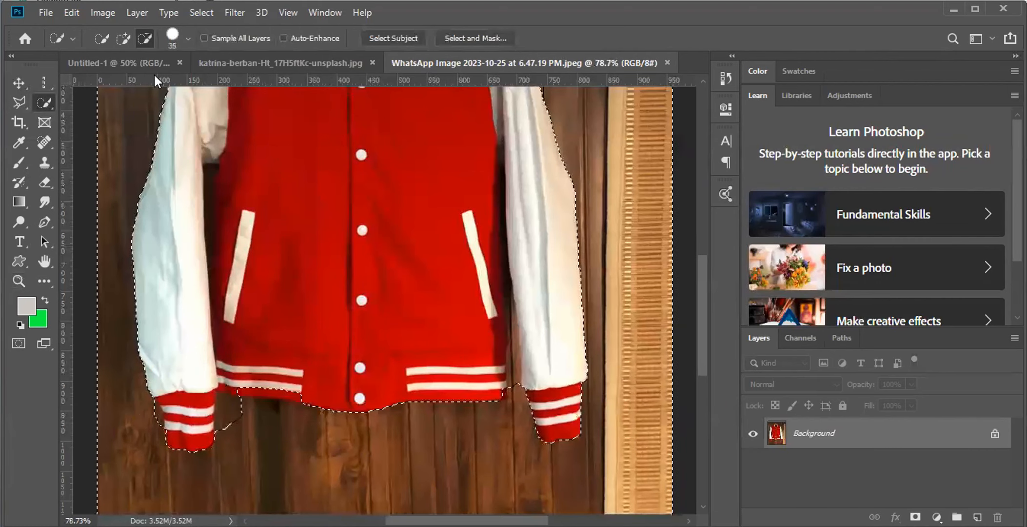
# - Add the missed wood between the left cuff and the hem back to the selection, and switch to the Polygonal Lasso
pyautogui.click(123, 38)
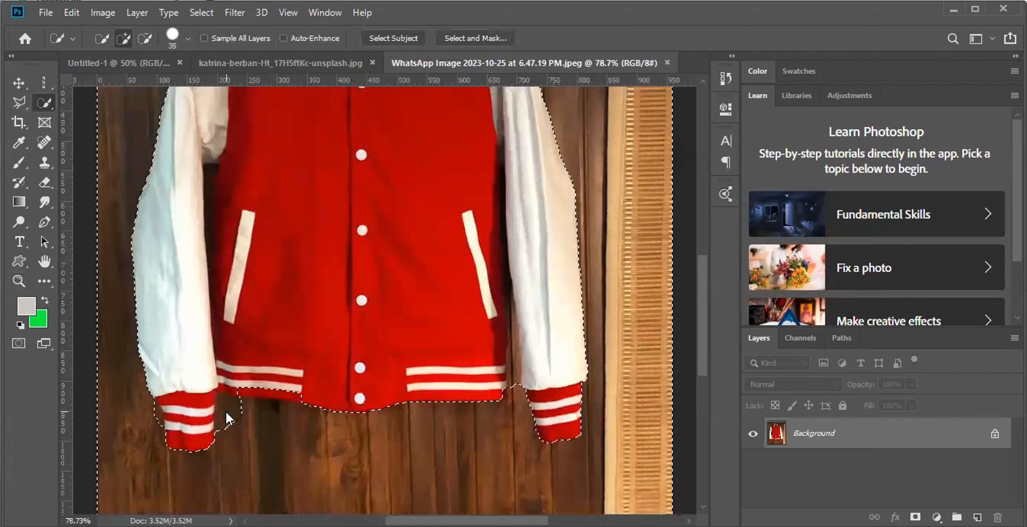
pyautogui.moveTo(233, 412); pyautogui.dragTo(223, 408)
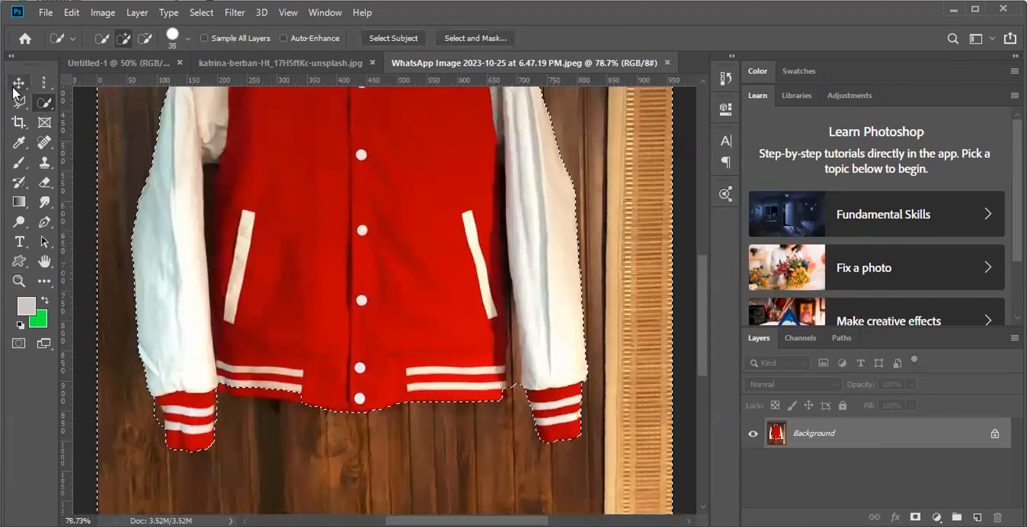
pyautogui.click(19, 101)
pyautogui.click(219, 374)
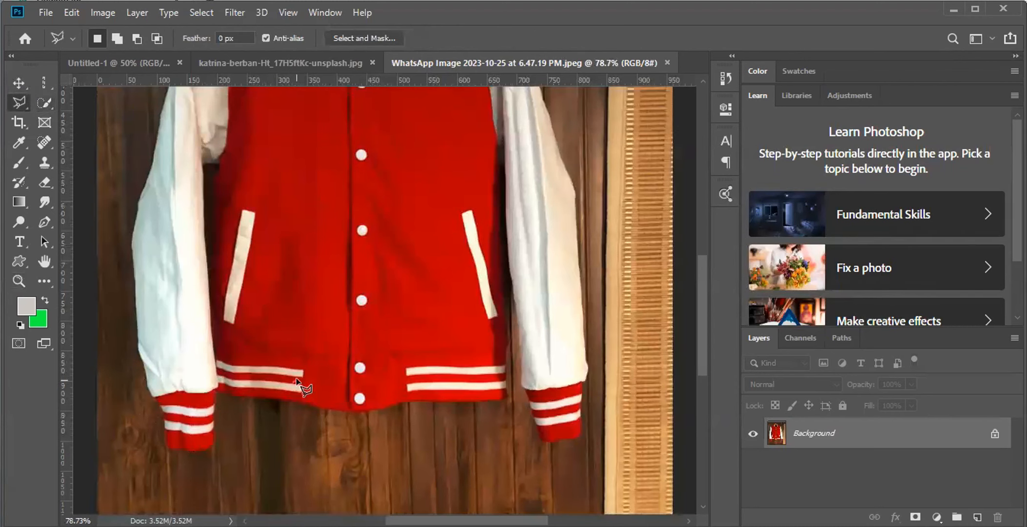
pyautogui.press('Escape')
pyautogui.hotkey('ctrl', 'z')
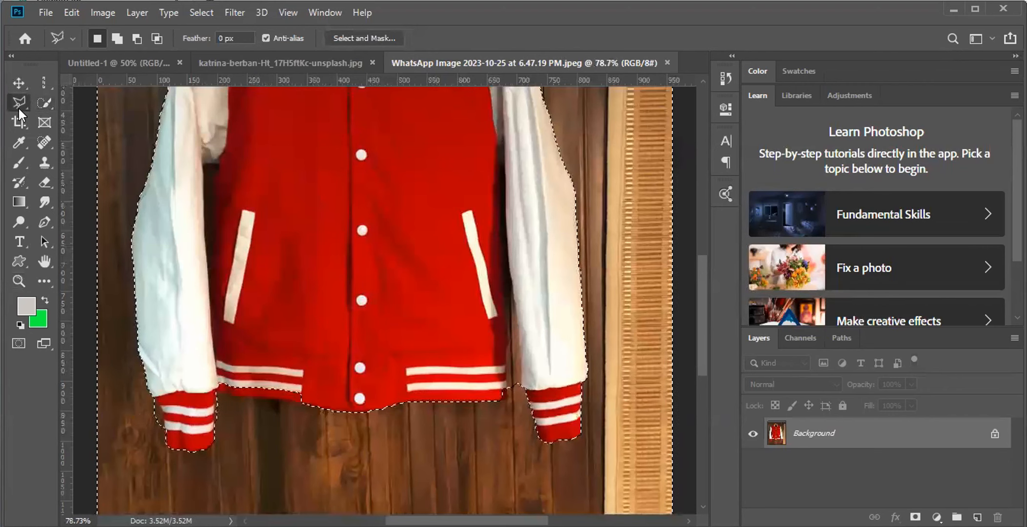
# - Subtract the wrongly selected strip along the left half of the jacket's hem with the Polygonal Lasso
pyautogui.press('alt')
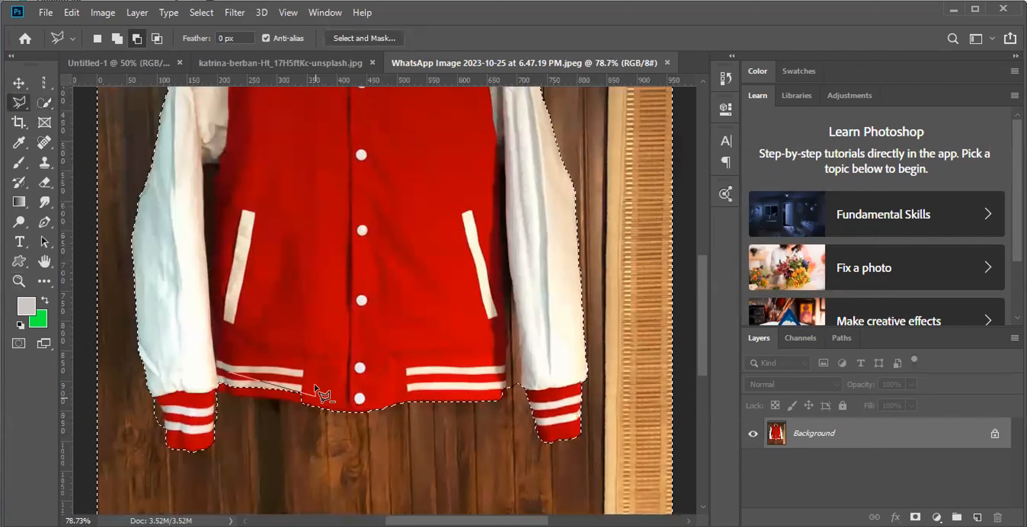
pyautogui.click(230, 372)
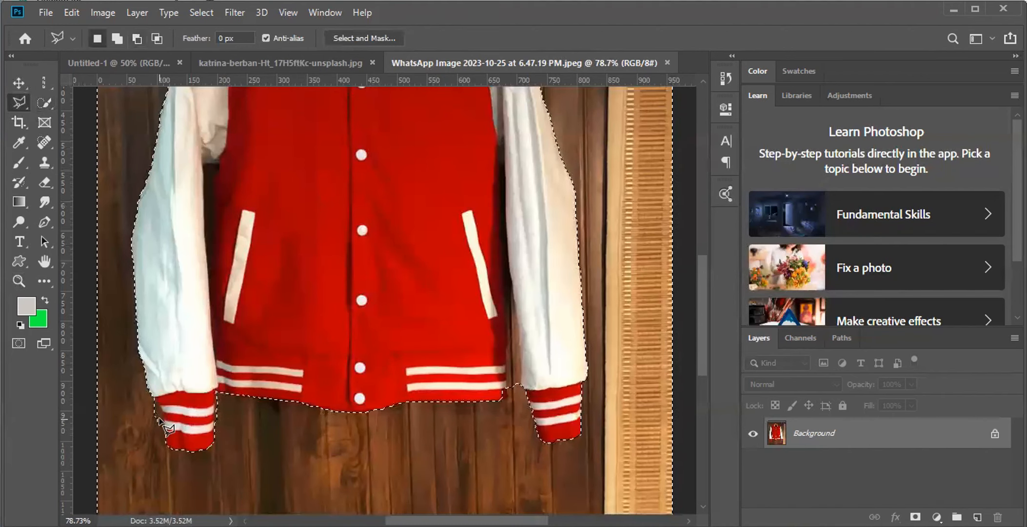
# - Subtract a freehand patch along the outer edge of the left cuff from the selection with the Lasso tool
pyautogui.rightClick(19, 98)
pyautogui.click(62, 103)
pyautogui.press('alt')
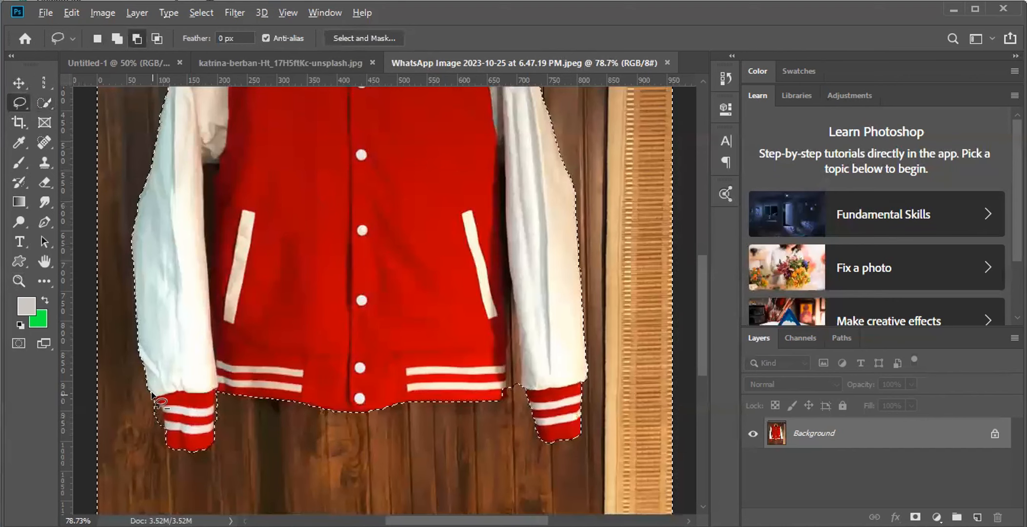
pyautogui.moveTo(165, 438); pyautogui.dragTo(143, 413)
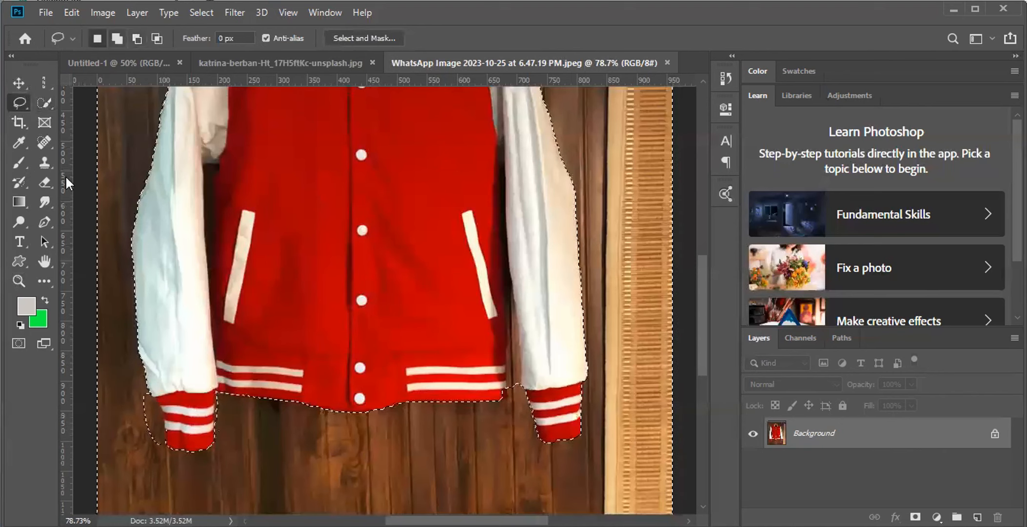
# - Add the wood beside the left cuff back to the selection with freehand Lasso outlines following the cuff's edge
pyautogui.press('shift')
pyautogui.moveTo(123, 383)
pyautogui.mouseDown()
pyautogui.moveTo(164, 434)
pyautogui.moveTo(159, 454)
pyautogui.moveTo(149, 450)
pyautogui.moveTo(131, 396)
pyautogui.moveTo(136, 383)
pyautogui.moveTo(137, 405)
pyautogui.moveTo(147, 393)
pyautogui.moveTo(141, 374)
pyautogui.moveTo(160, 452)
pyautogui.mouseUp()
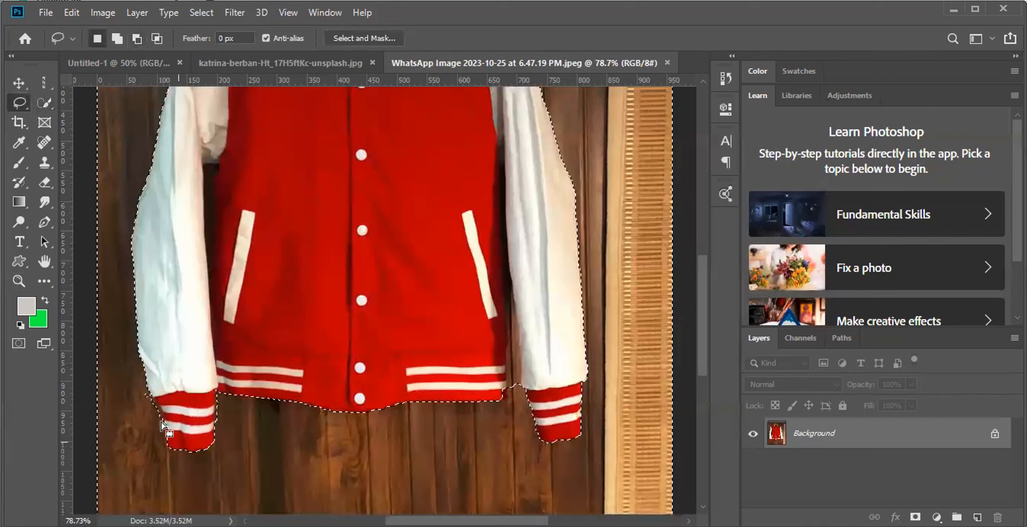
pyautogui.moveTo(139, 375)
pyautogui.mouseDown()
pyautogui.moveTo(165, 420)
pyautogui.moveTo(161, 452)
pyautogui.moveTo(139, 376)
pyautogui.mouseUp()
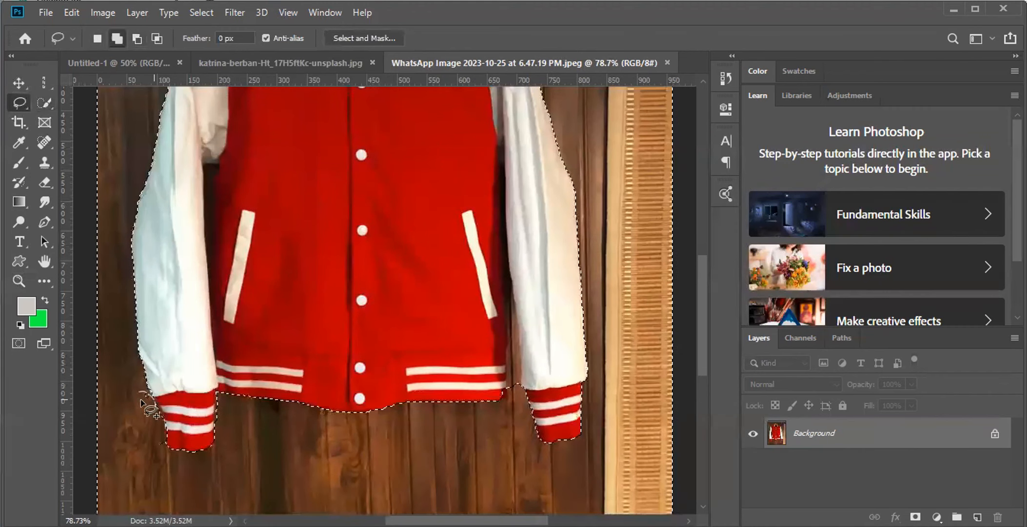
# - Try filling the selected background with the green background color and deselecting, and undo both changes
pyautogui.scroll(5, 461, 408)
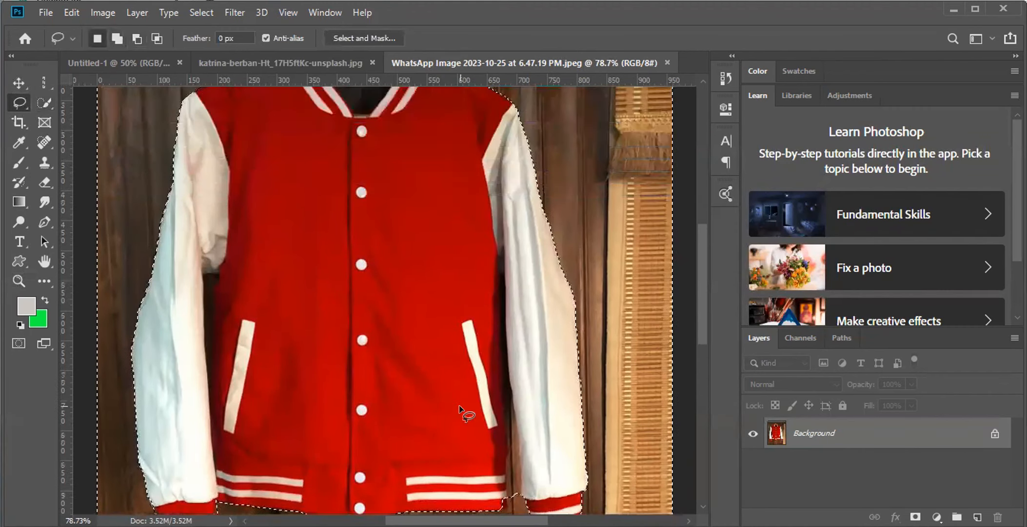
pyautogui.hotkey('ctrl', '0')
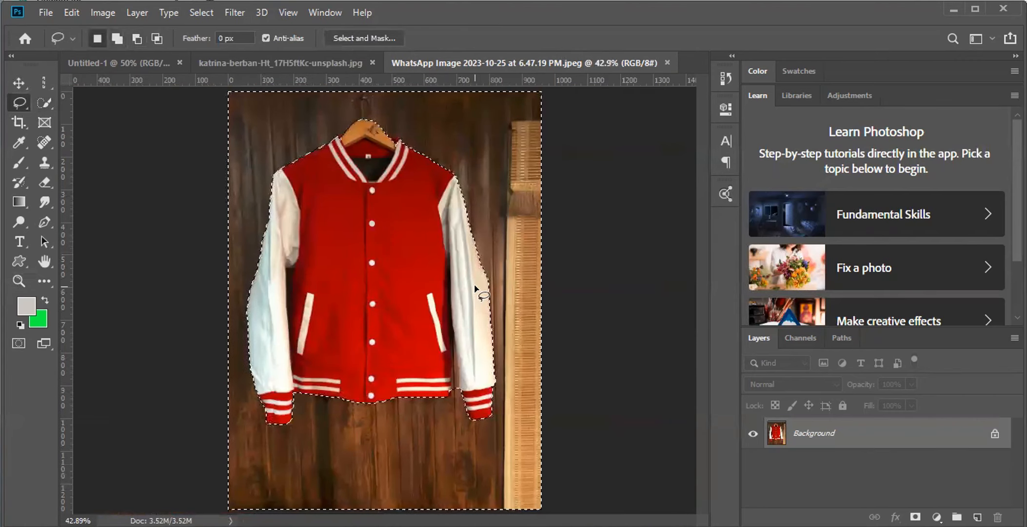
pyautogui.hotkey('ctrl', 'BackSpace')
pyautogui.hotkey('ctrl', 'd')
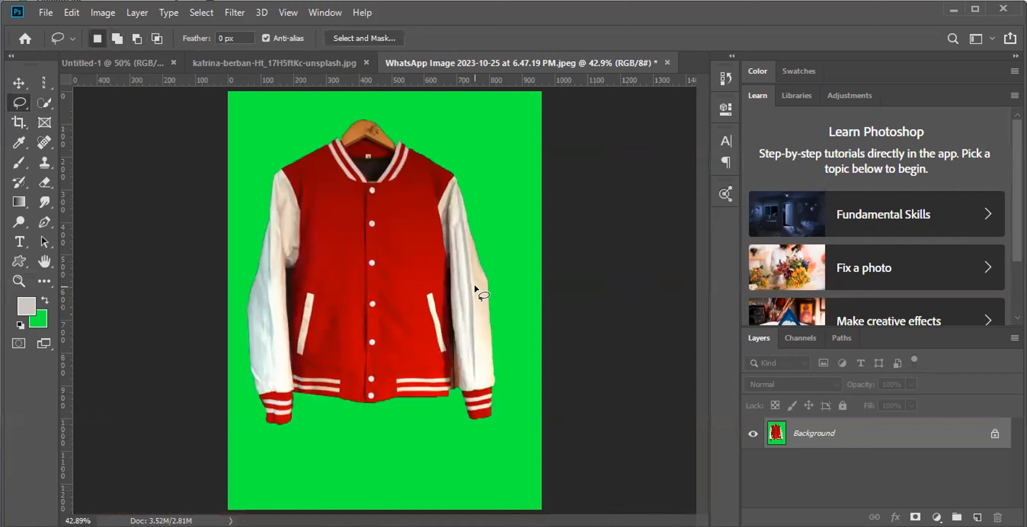
pyautogui.hotkey('ctrl', 'z')
pyautogui.hotkey('ctrl', 'z')
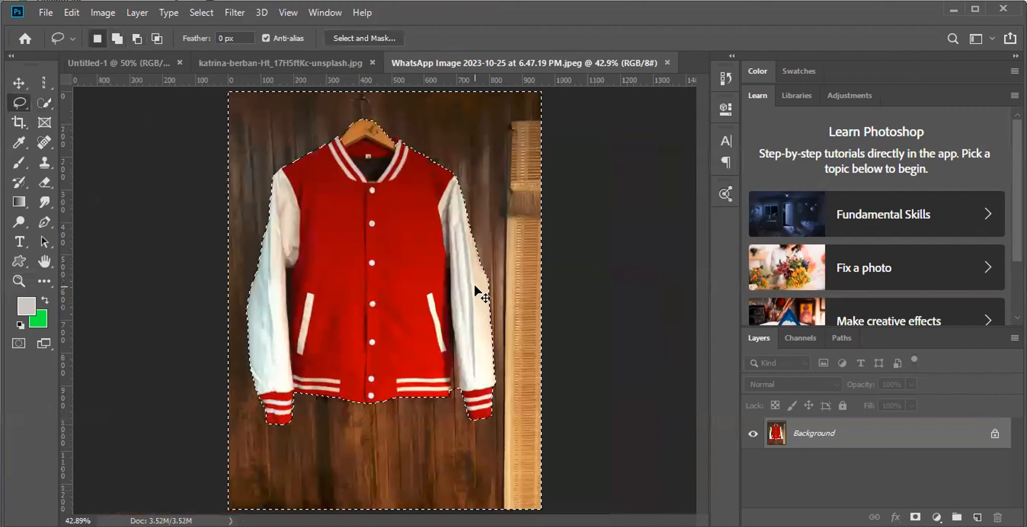
# - Invert the selection to cover the jacket, try a green background-color fill on it, and undo that fill
pyautogui.hotkey('ctrl', 'shift', 'i')
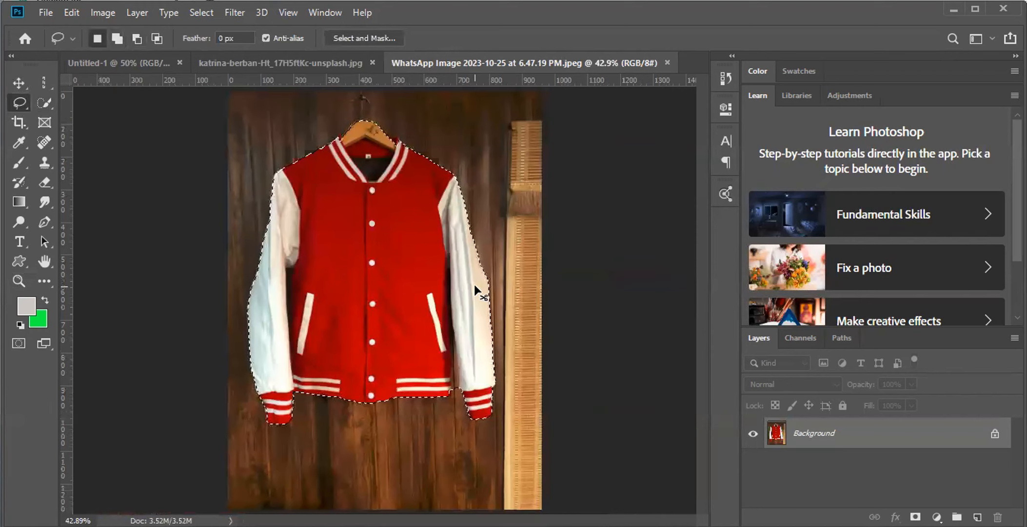
pyautogui.hotkey('ctrl', 'BackSpace')
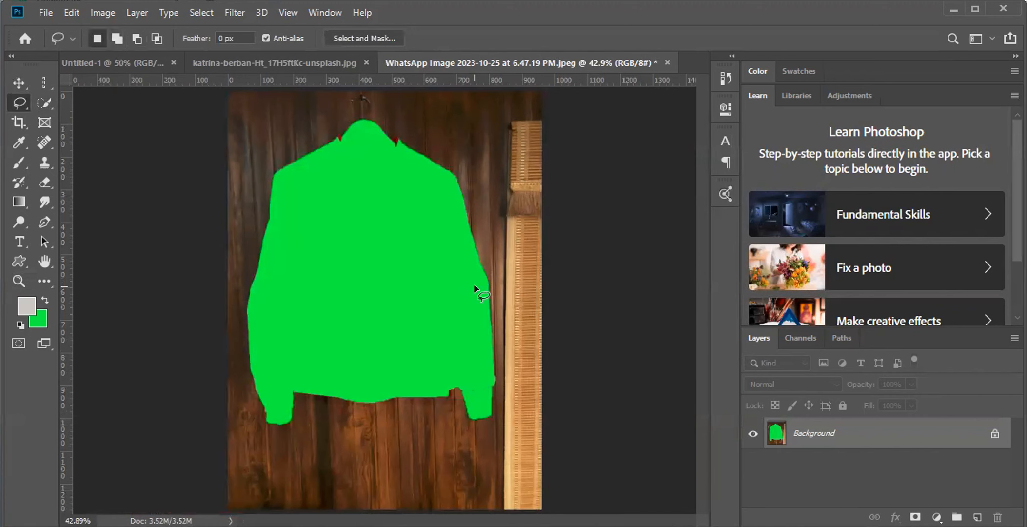
pyautogui.hotkey('ctrl', 'z')
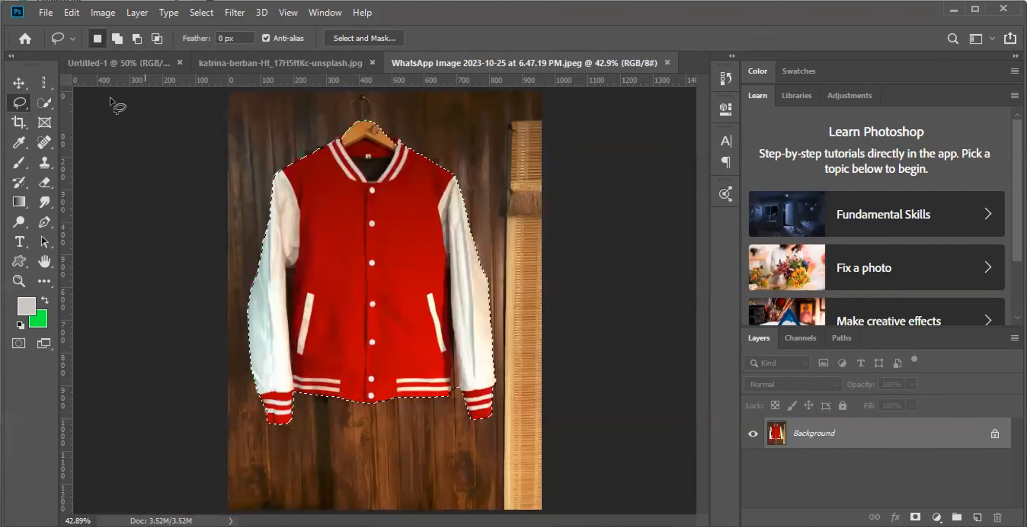
# - Start a new Quick Selection of the wood above the jacket and extend it down along the woven strip on the right
pyautogui.click(49, 98)
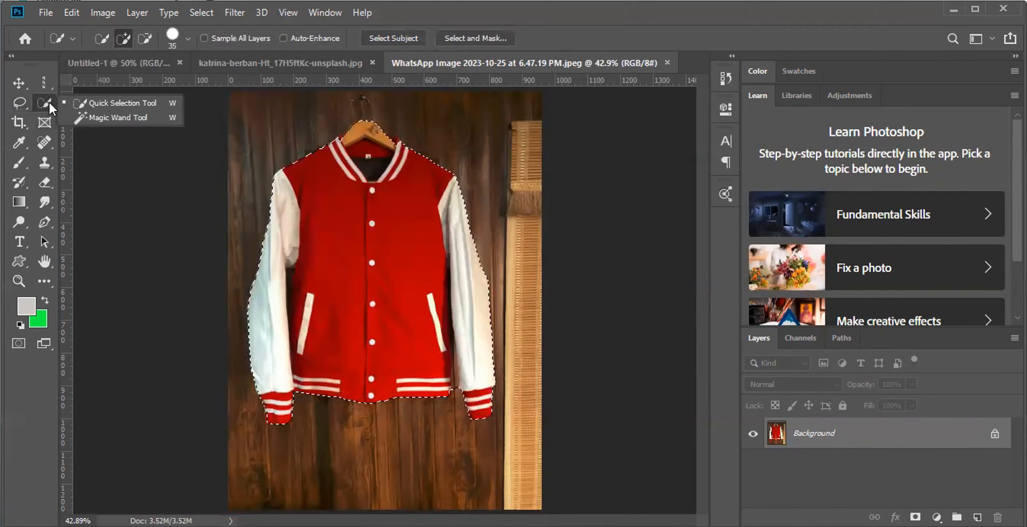
pyautogui.click(105, 103)
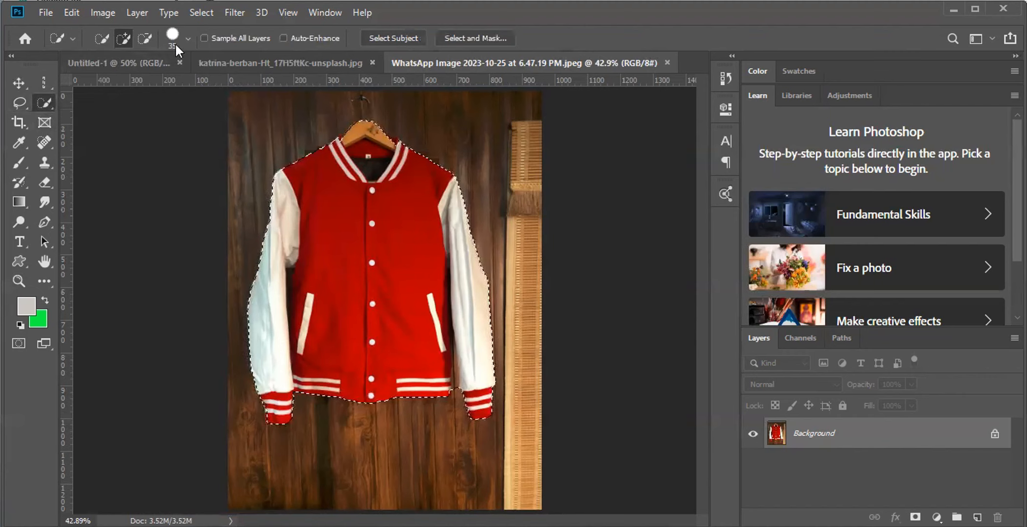
pyautogui.click(99, 41)
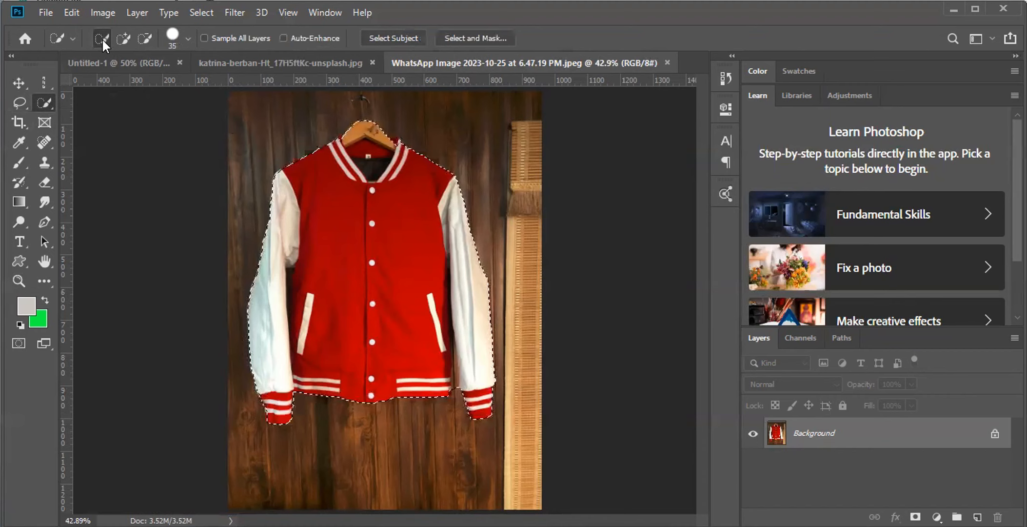
pyautogui.moveTo(278, 110); pyautogui.dragTo(303, 156)
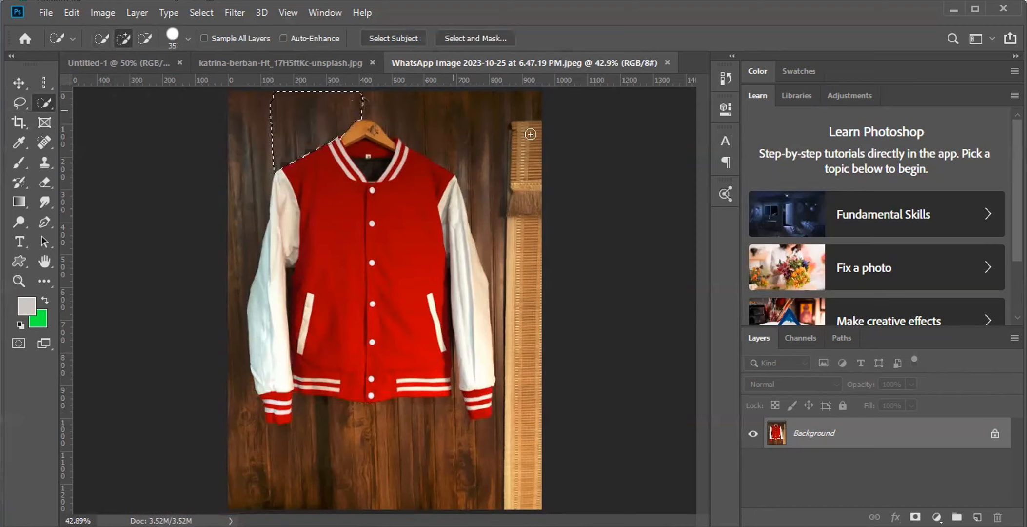
pyautogui.moveTo(296, 99)
pyautogui.mouseDown()
pyautogui.moveTo(373, 104)
pyautogui.moveTo(486, 141)
pyautogui.moveTo(523, 256)
pyautogui.moveTo(521, 329)
pyautogui.mouseUp()
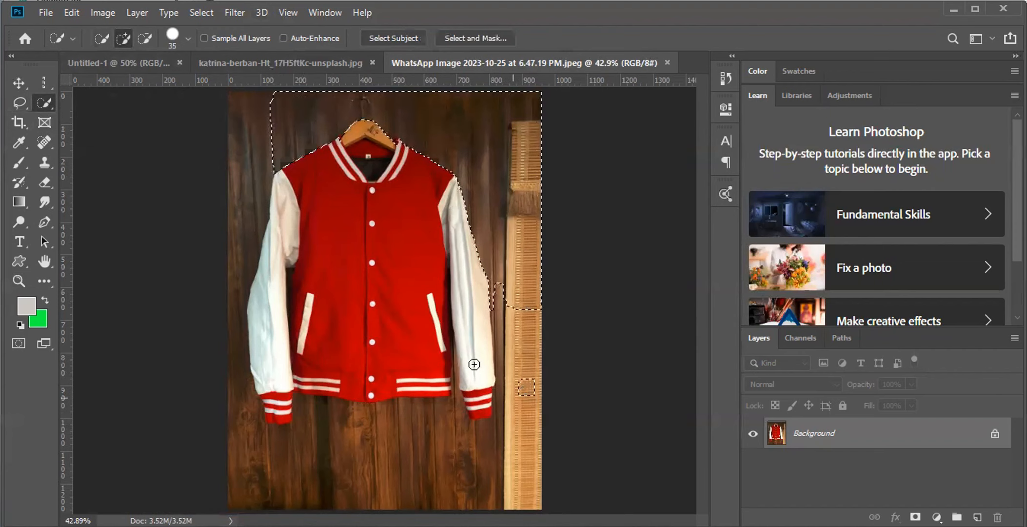
# - Set the Quick Selection brush's spacing to 22% and deselect everything in the varsity jacket photo
pyautogui.click(187, 39)
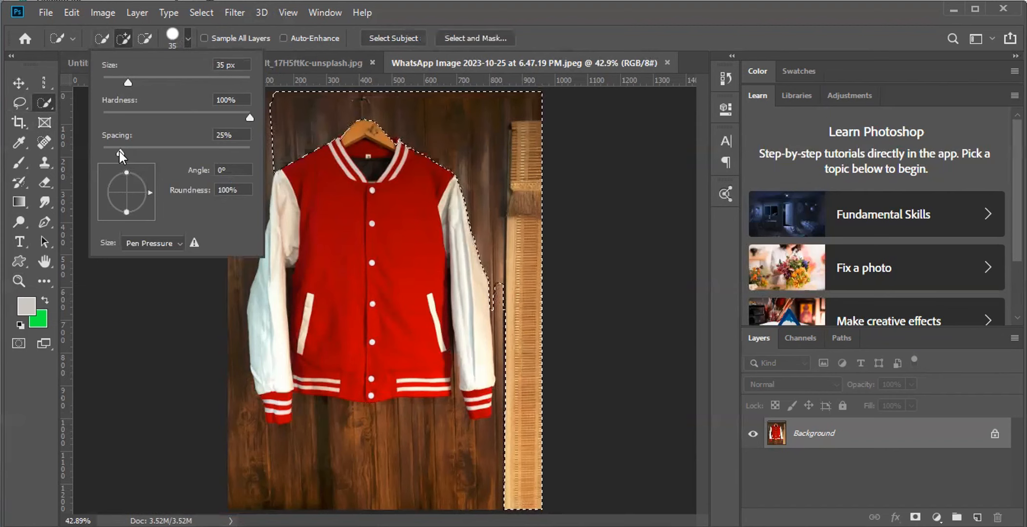
pyautogui.moveTo(119, 150); pyautogui.dragTo(117, 151)
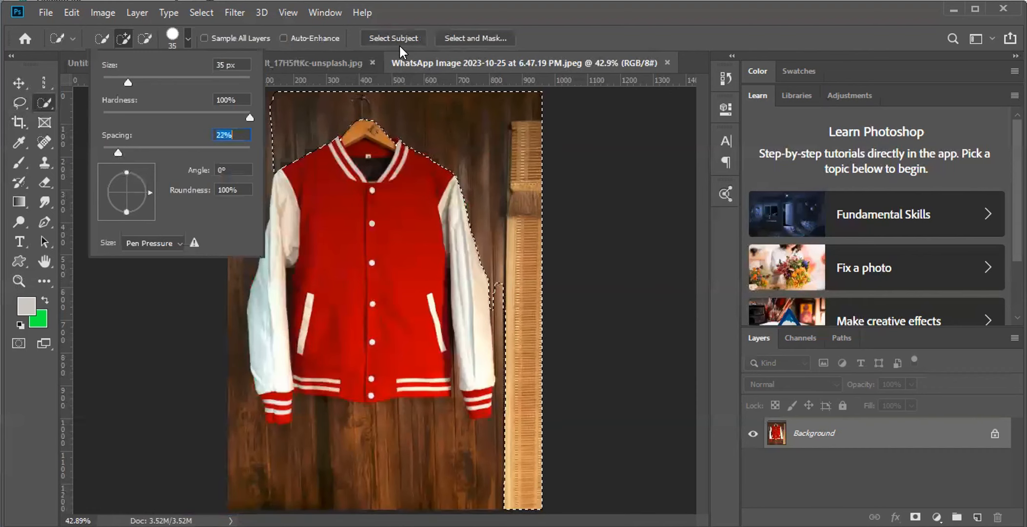
pyautogui.click(240, 28)
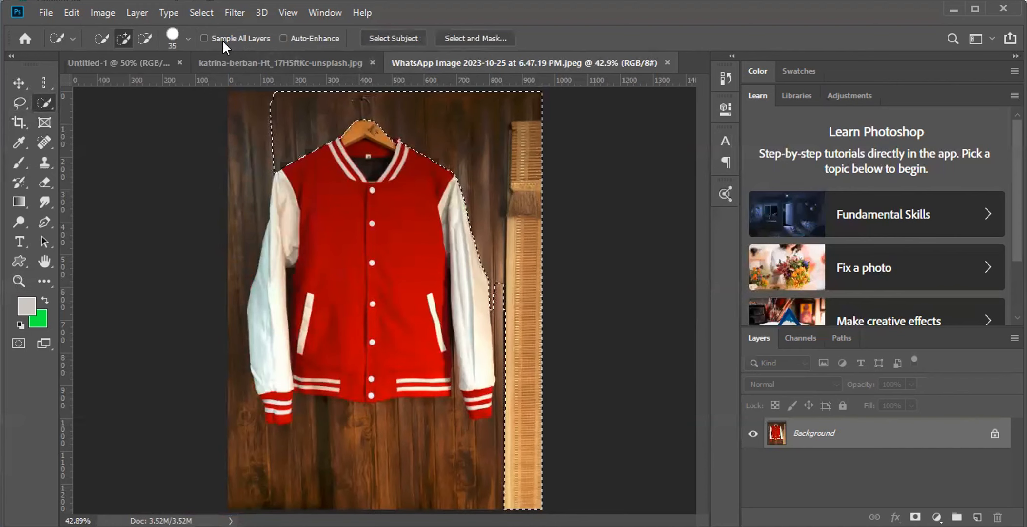
pyautogui.click(419, 200)
pyautogui.hotkey('ctrl', 'd')
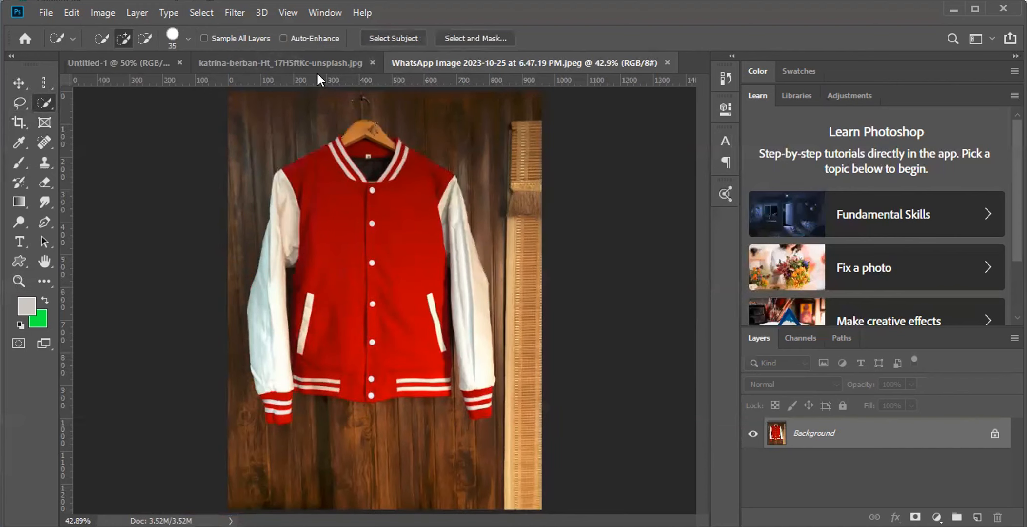
# - Clear the selection in the footballer photo and open the leather jacket picture s-l500.jpg
pyautogui.click(222, 59)
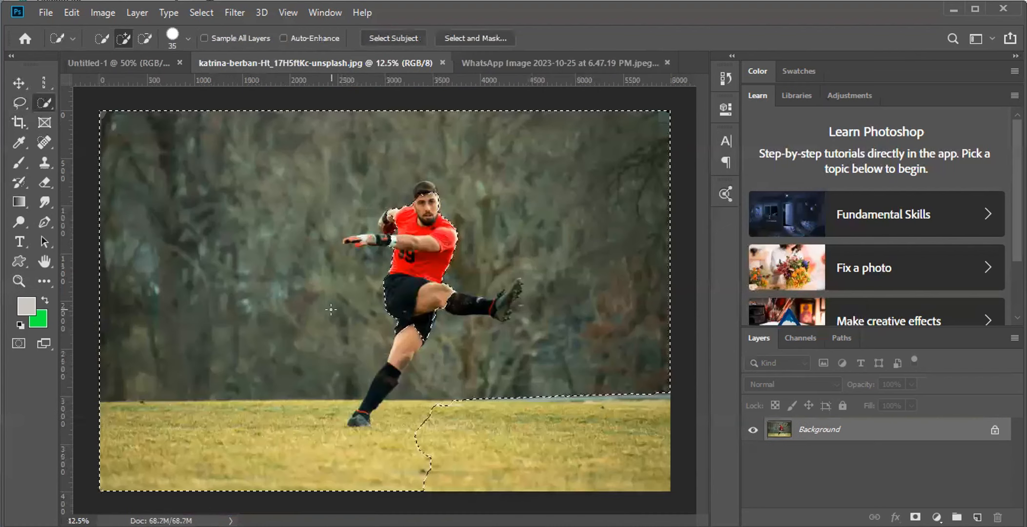
pyautogui.hotkey('ctrl', 'd')
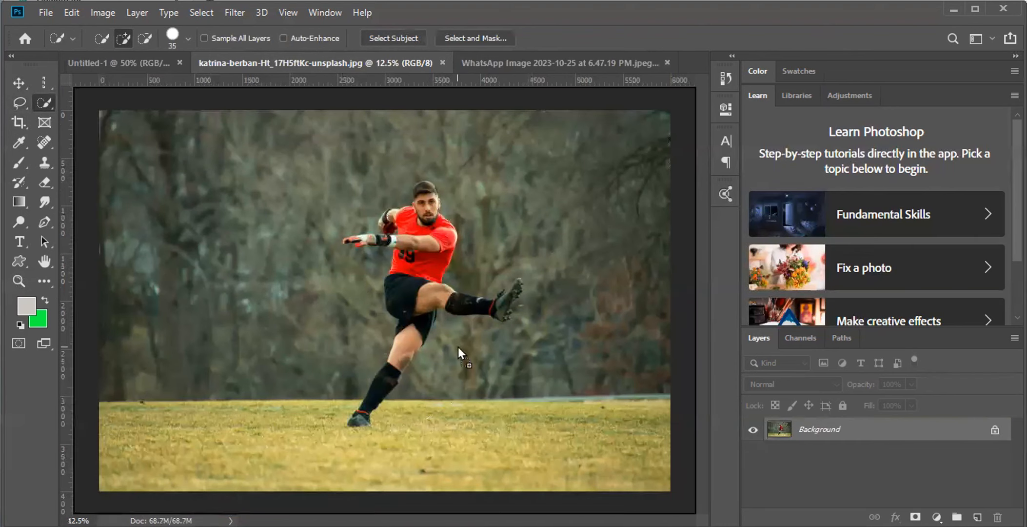
pyautogui.moveTo(531, 48); pyautogui.dragTo(691, 69)
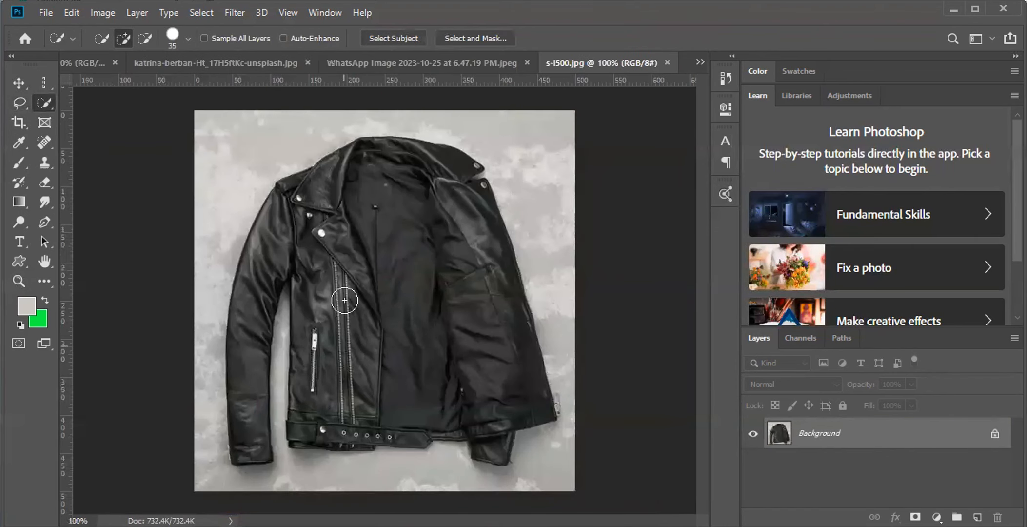
# - Copy the leather jacket picture into the varsity jacket photo as a layer and scale it down over the lower hem
pyautogui.press('v')
pyautogui.moveTo(339, 73); pyautogui.dragTo(379, 463)
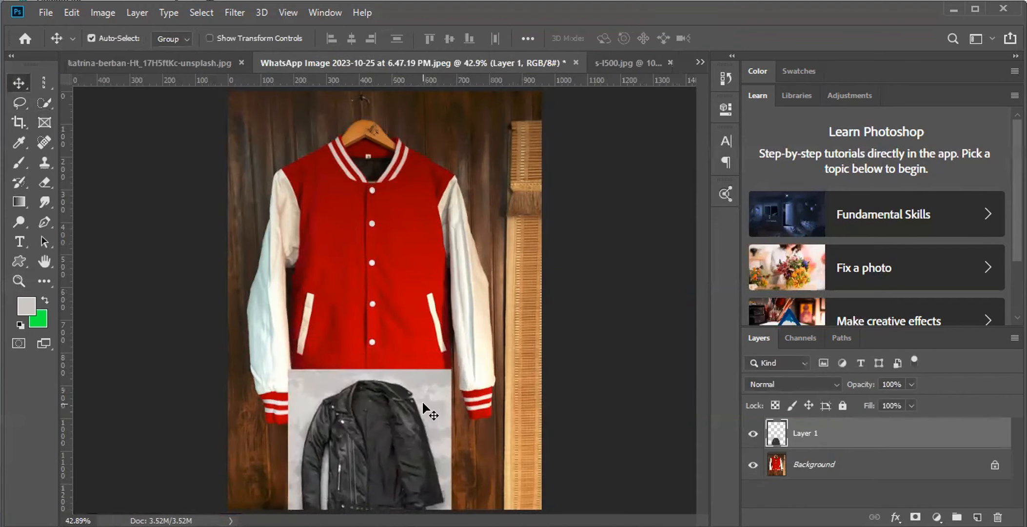
pyautogui.hotkey('ctrl', 't')
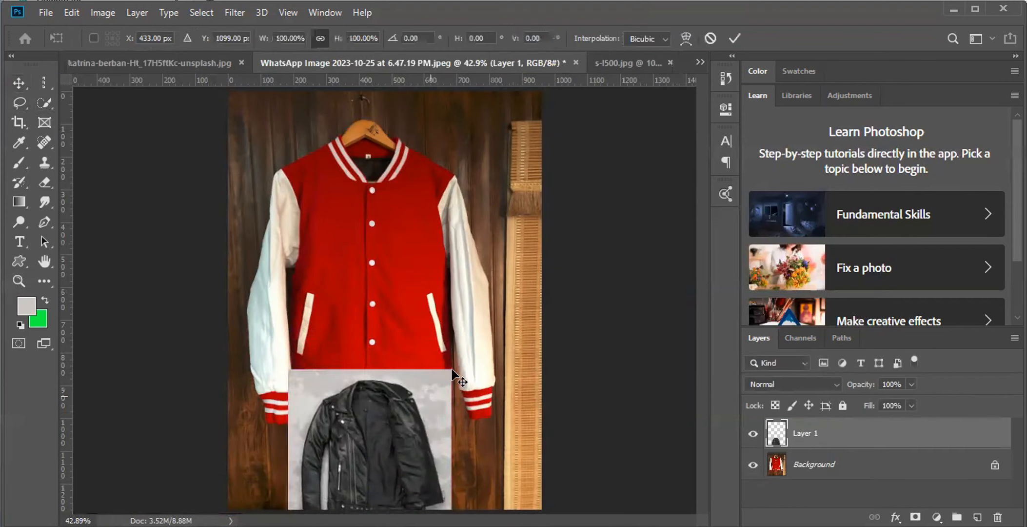
pyautogui.moveTo(449, 369); pyautogui.dragTo(410, 402)
pyautogui.press('Return')
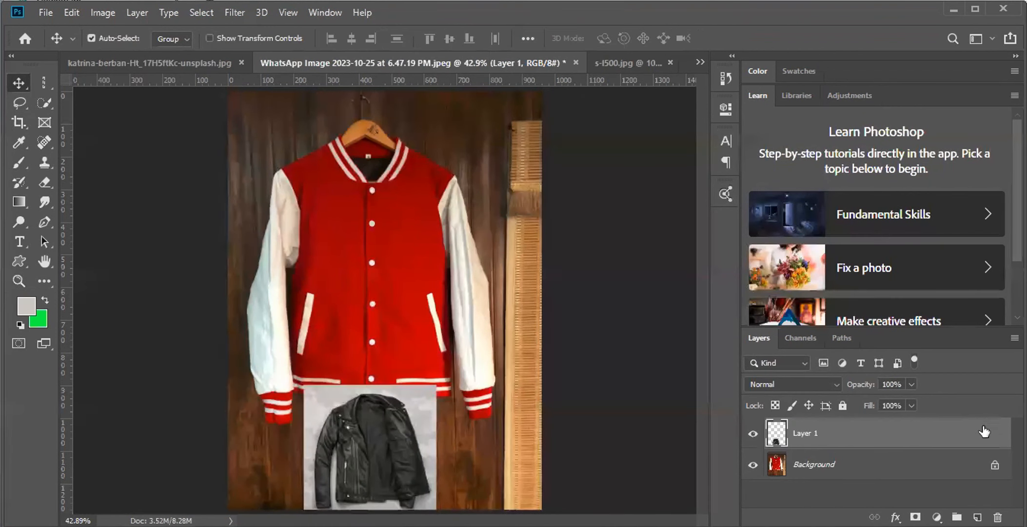
# - Try Quick Selection on the wood above the varsity jacket with Sample All Layers on and off, and clear the selection
pyautogui.click(42, 103)
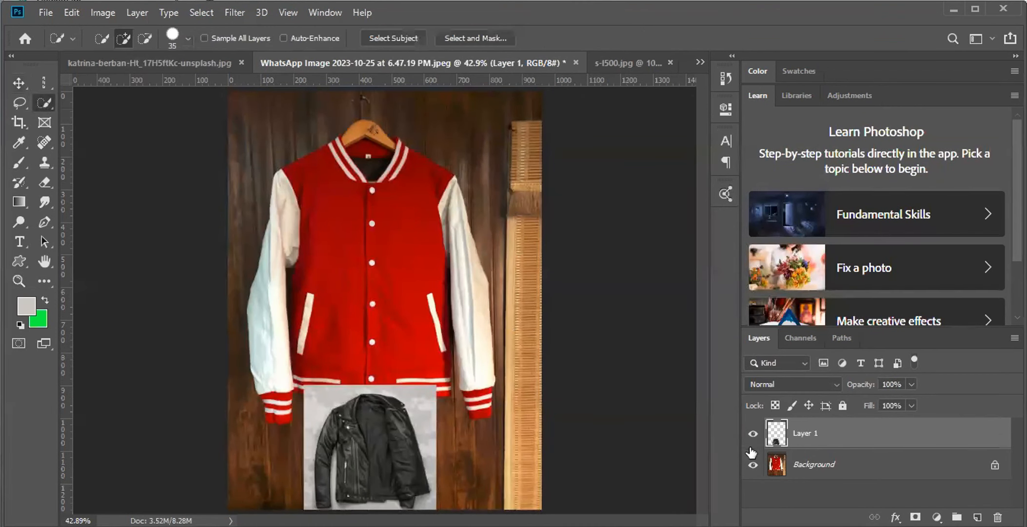
pyautogui.click(204, 38)
pyautogui.hotkey('ctrl', 'z')
pyautogui.hotkey('ctrl', 'd')
pyautogui.moveTo(384, 125)
pyautogui.mouseDown()
pyautogui.moveTo(335, 112)
pyautogui.moveTo(321, 135)
pyautogui.moveTo(300, 142)
pyautogui.mouseUp()
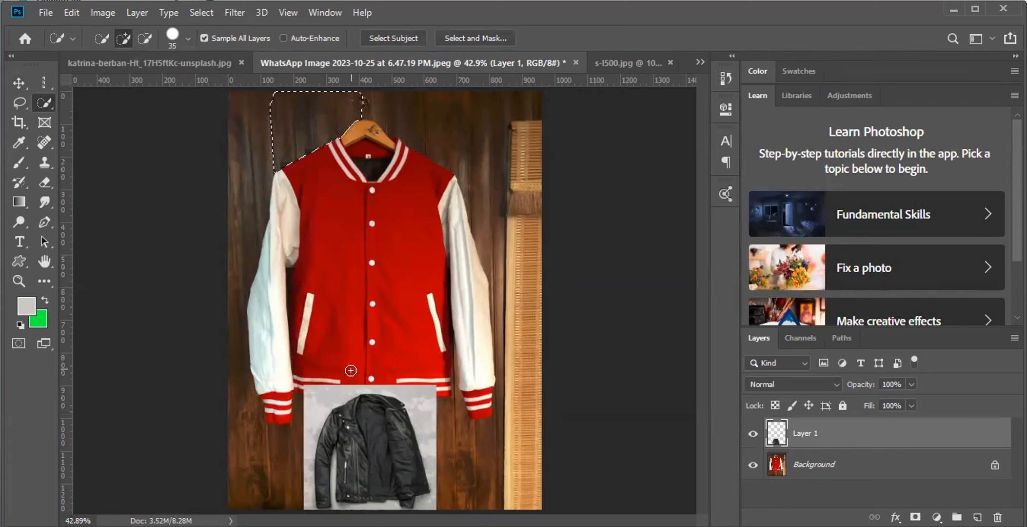
pyautogui.click(418, 122)
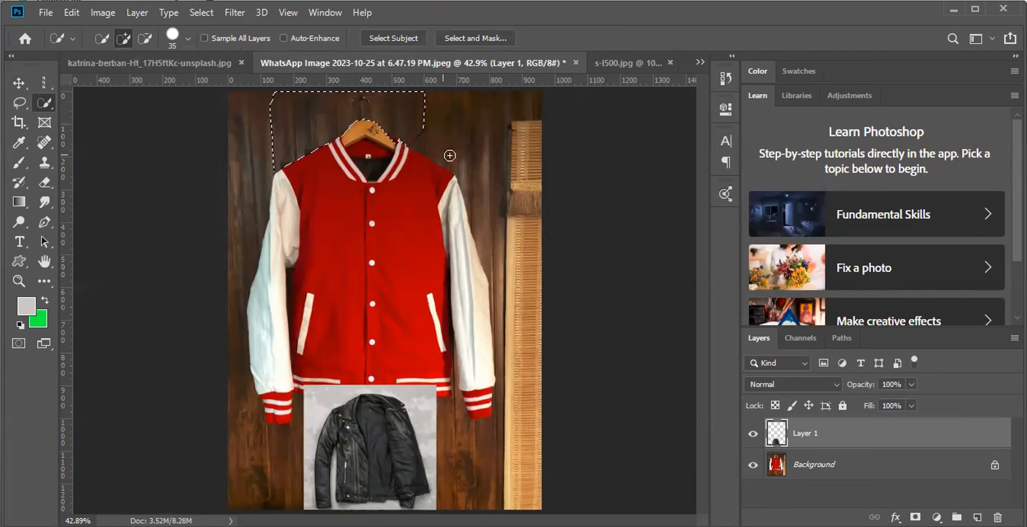
pyautogui.hotkey('ctrl', 'd')
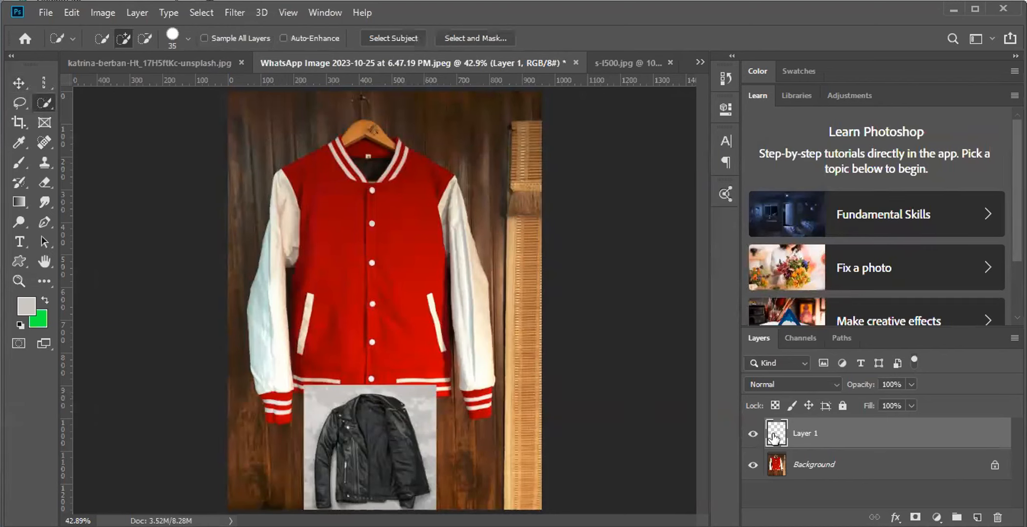
# - Enable Sample All Layers for Quick Selection and delete the leather jacket layer from the varsity jacket photo
pyautogui.click(208, 38)
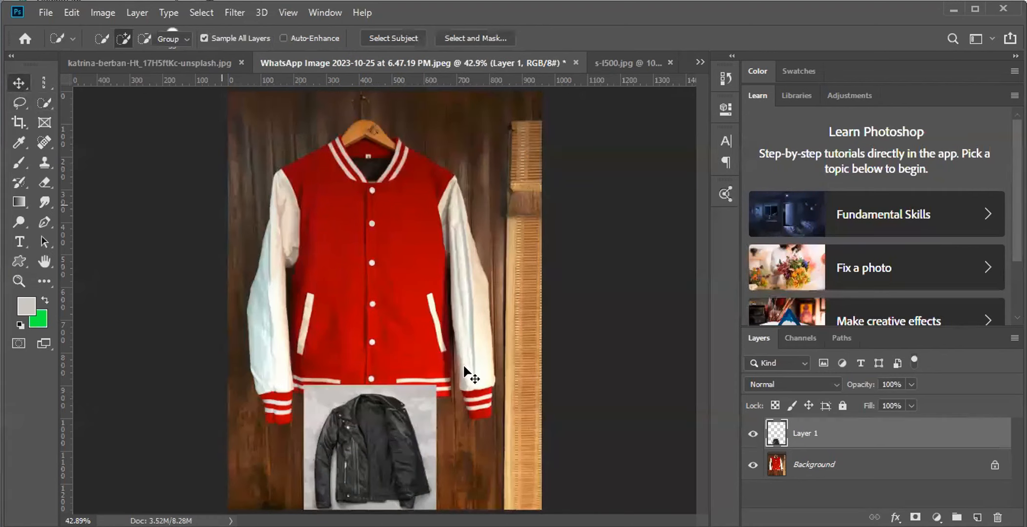
pyautogui.press('v')
pyautogui.rightClick(392, 443)
pyautogui.click(424, 443)
pyautogui.press('Delete')
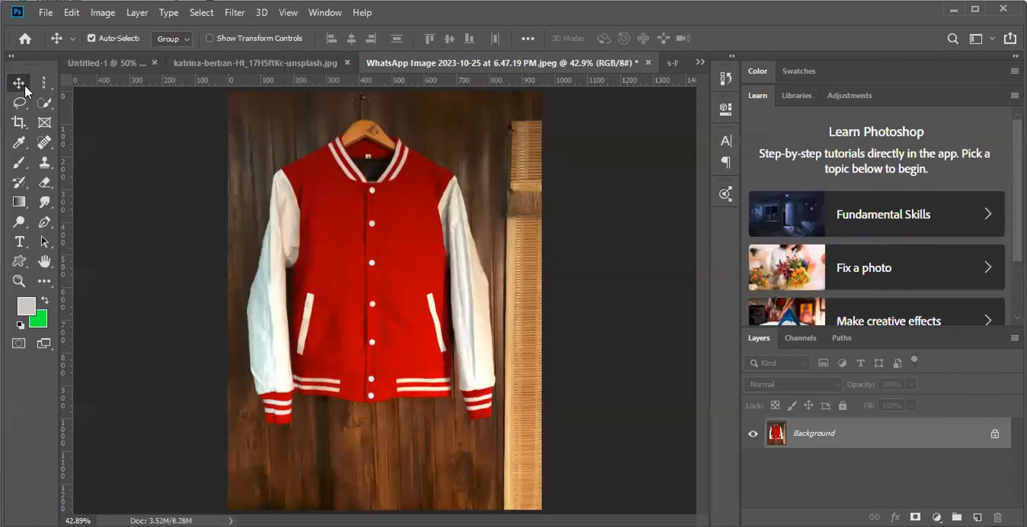
# - Apply Select Subject to the varsity jacket photo and to the leather jacket picture s-l500.jpg
pyautogui.click(44, 103)
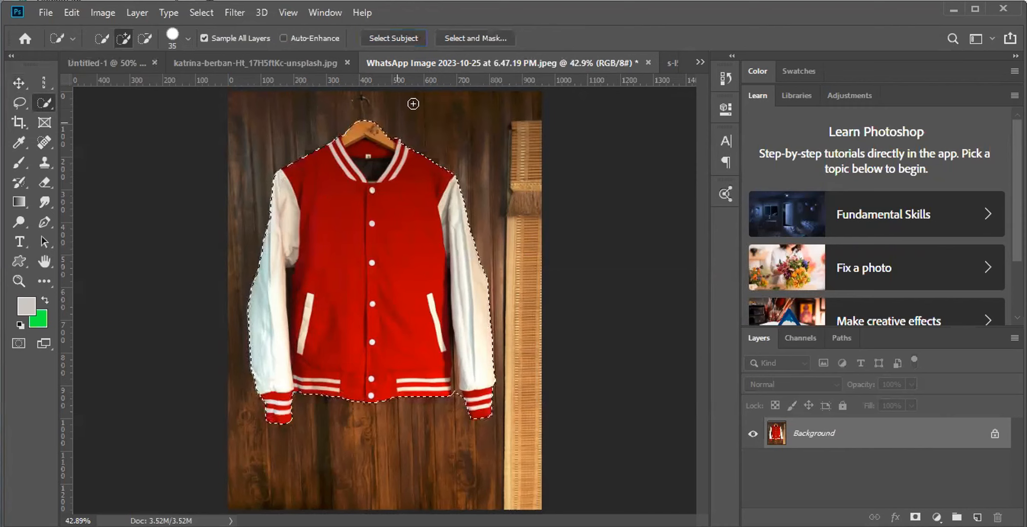
pyautogui.click(670, 59)
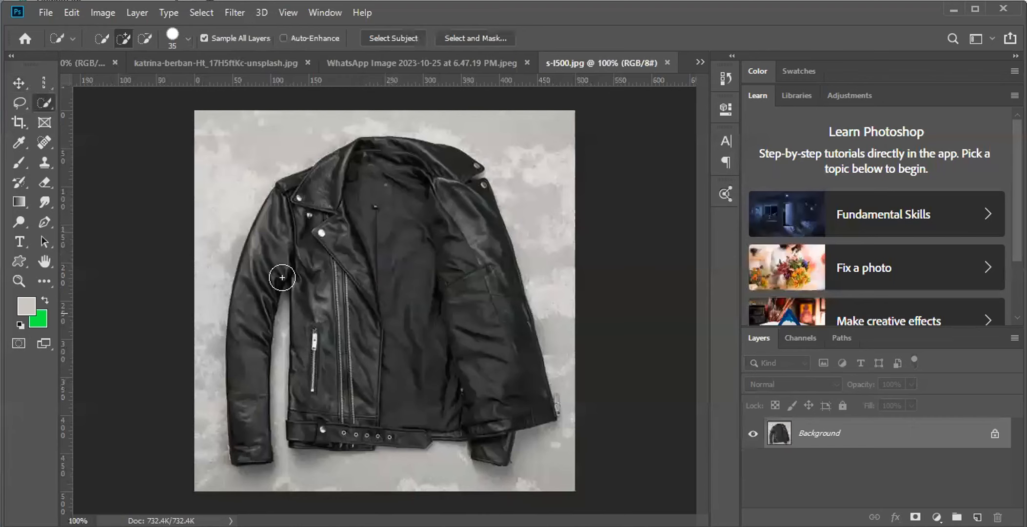
pyautogui.click(404, 35)
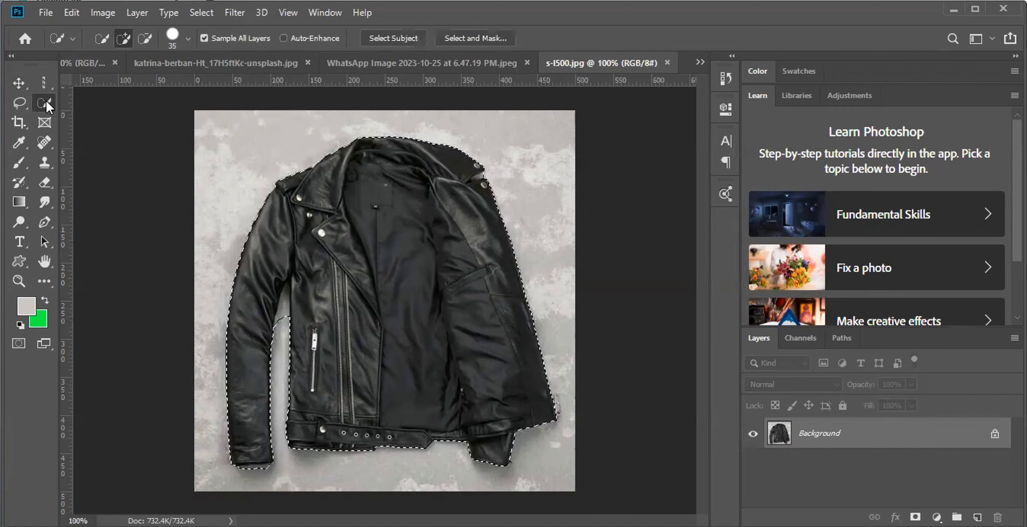
# - Switch the Quick Selection tool to the Magic Wand and deselect the jackets in both s-l500.jpg and the varsity jacket photo
pyautogui.rightClick(46, 99)
pyautogui.click(117, 117)
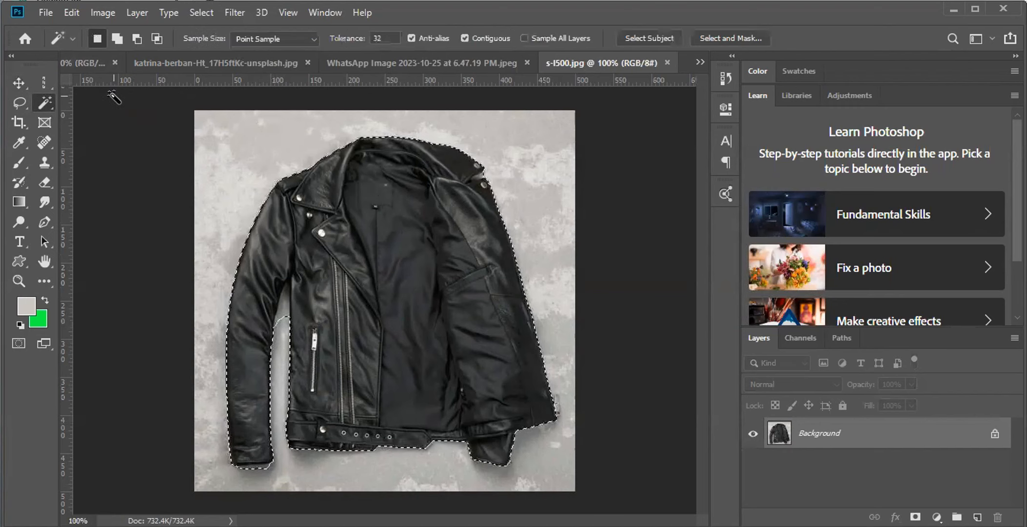
pyautogui.click(21, 83)
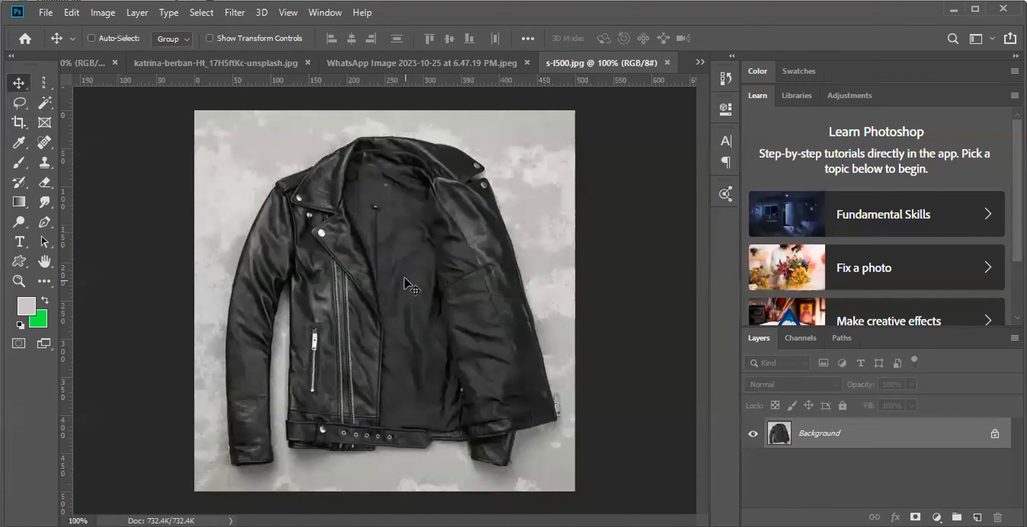
pyautogui.click(363, 58)
pyautogui.hotkey('ctrl', 'd')
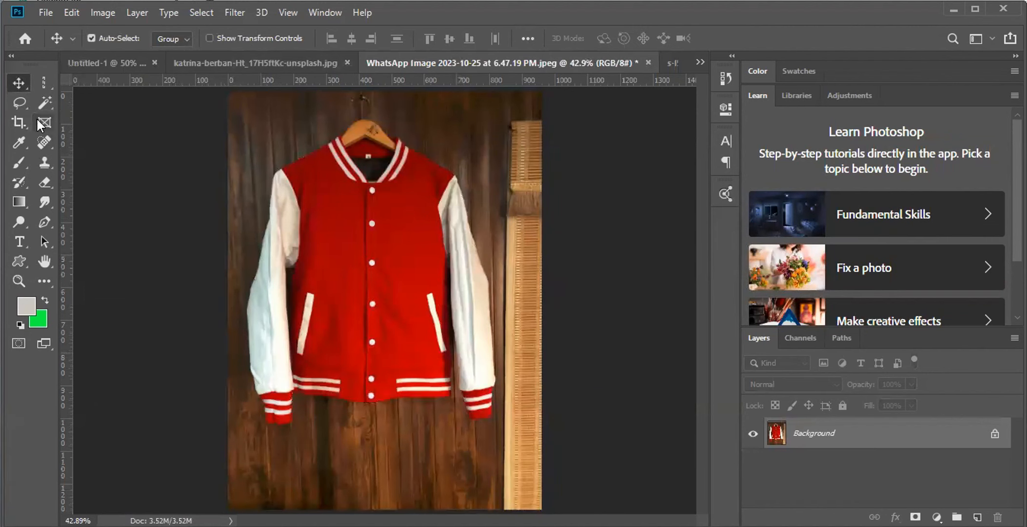
# - Sample the jacket's red body with the Magic Wand, and replace that selection with the entire white left sleeve by adding its remaining shades
pyautogui.click(44, 102)
pyautogui.click(320, 174)
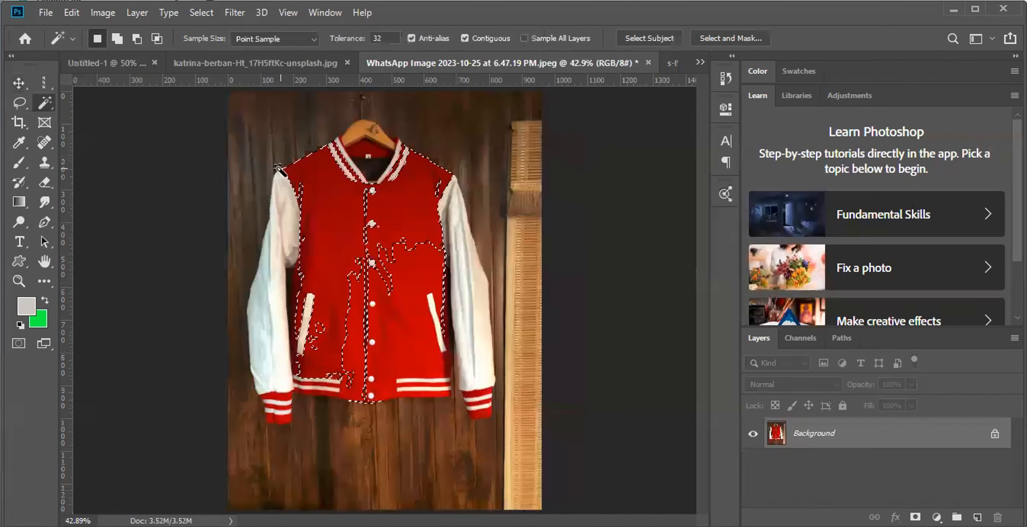
pyautogui.click(287, 210)
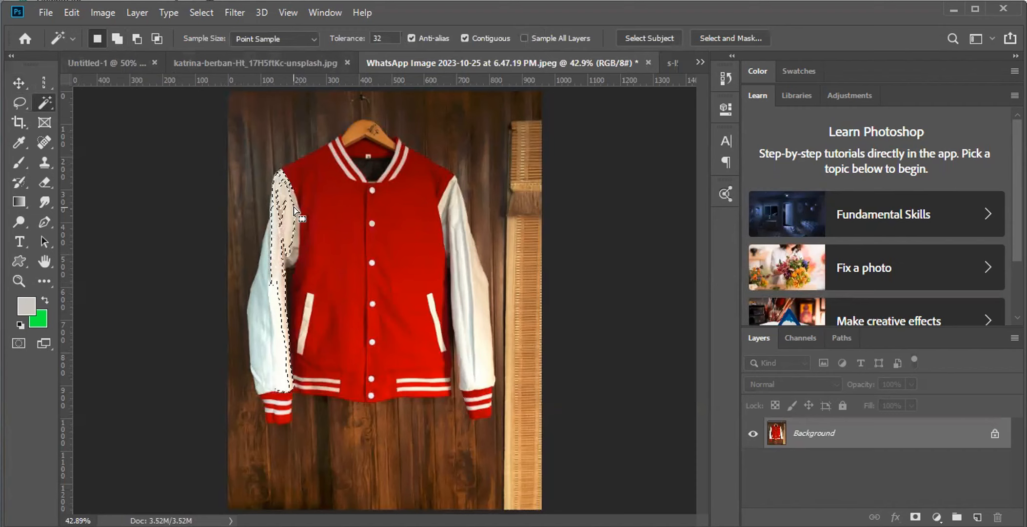
pyautogui.press('shift')
pyautogui.keyDown('shift'); pyautogui.click(291, 225); pyautogui.keyUp('shift')
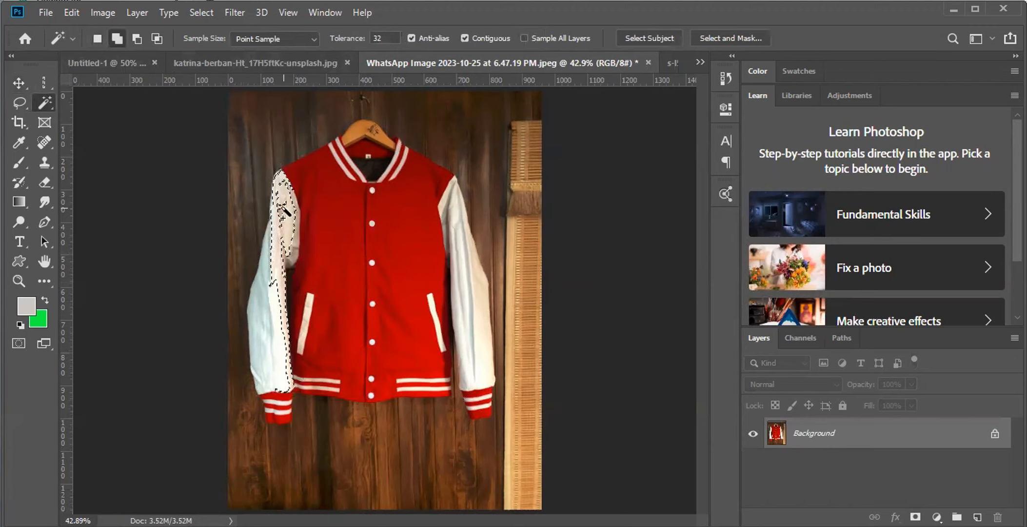
pyautogui.keyDown('shift'); pyautogui.click(283, 198); pyautogui.keyUp('shift')
pyautogui.keyDown('shift'); pyautogui.click(289, 214); pyautogui.keyUp('shift')
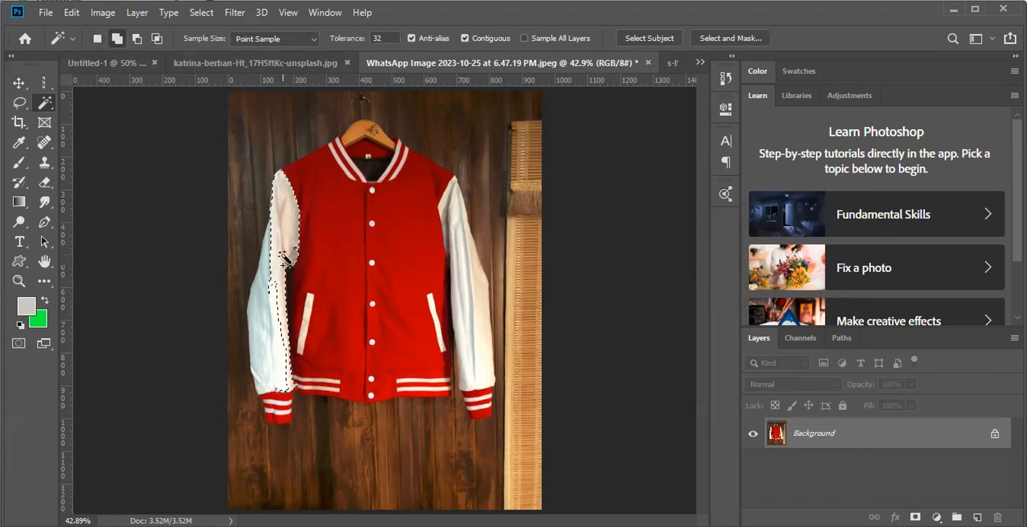
pyautogui.keyDown('shift'); pyautogui.click(265, 288); pyautogui.keyUp('shift')
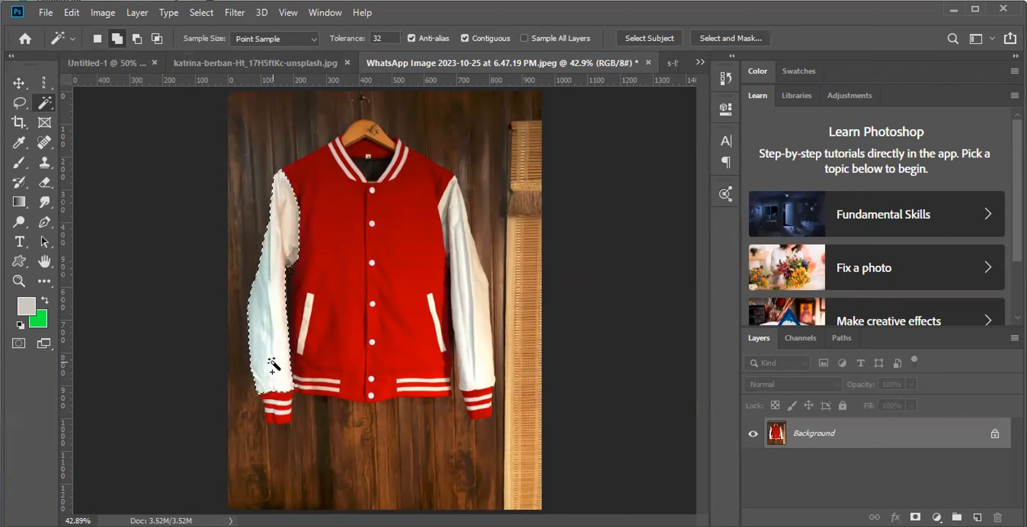
# - Add the white right sleeve, including its shaded inner edge, to the Magic Wand selection
pyautogui.click(470, 306)
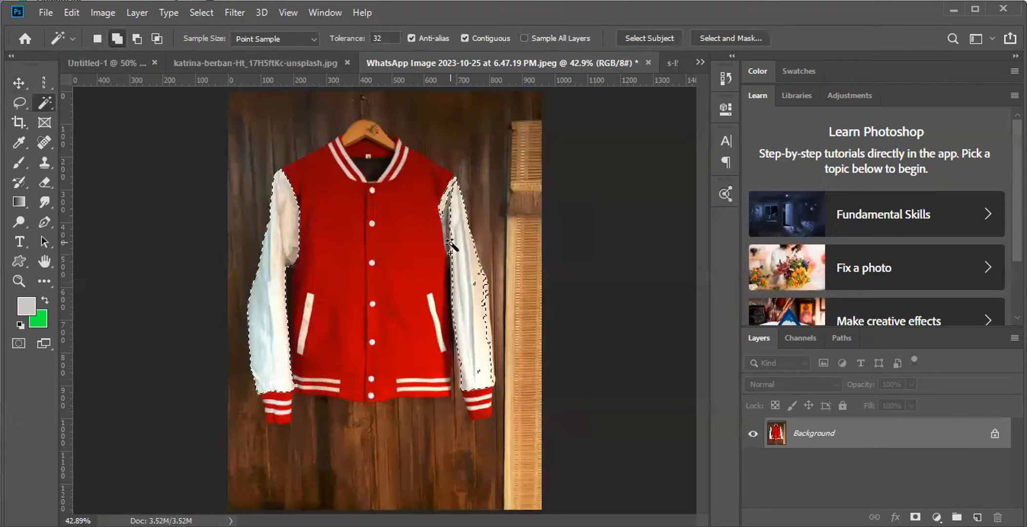
pyautogui.click(473, 285)
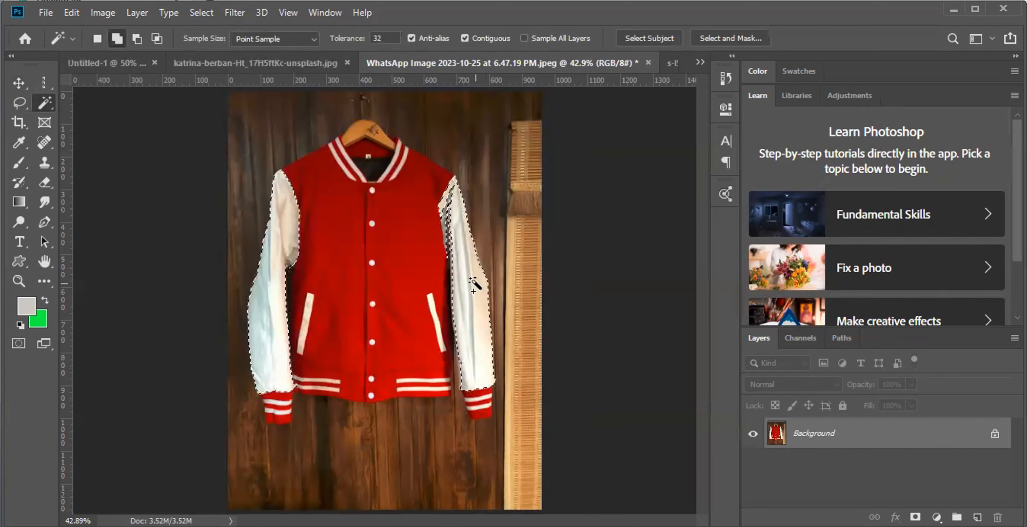
pyautogui.click(451, 242)
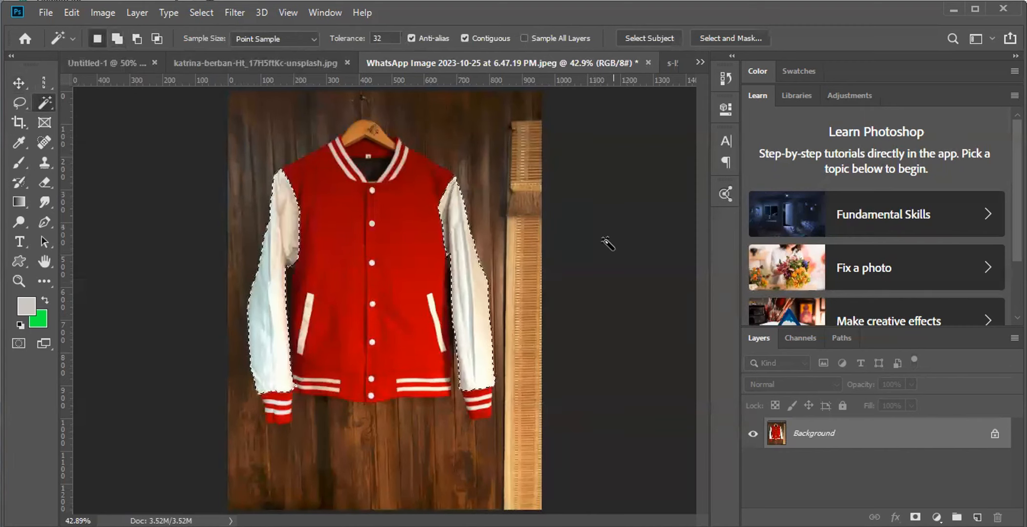
# - Try filling the two selected sleeves with the green background colour, and clear the selection
pyautogui.hotkey('ctrl', 'BackSpace')
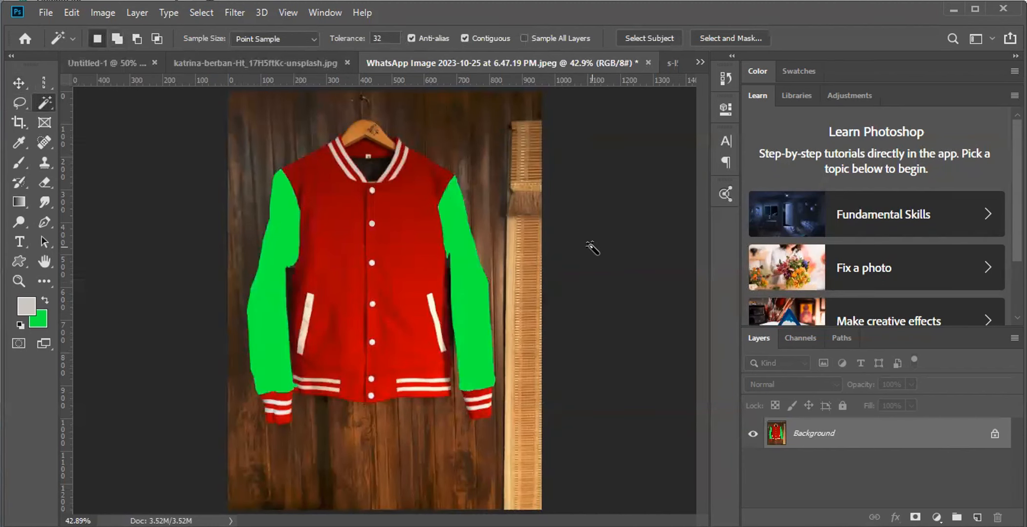
pyautogui.hotkey('ctrl', 'z')
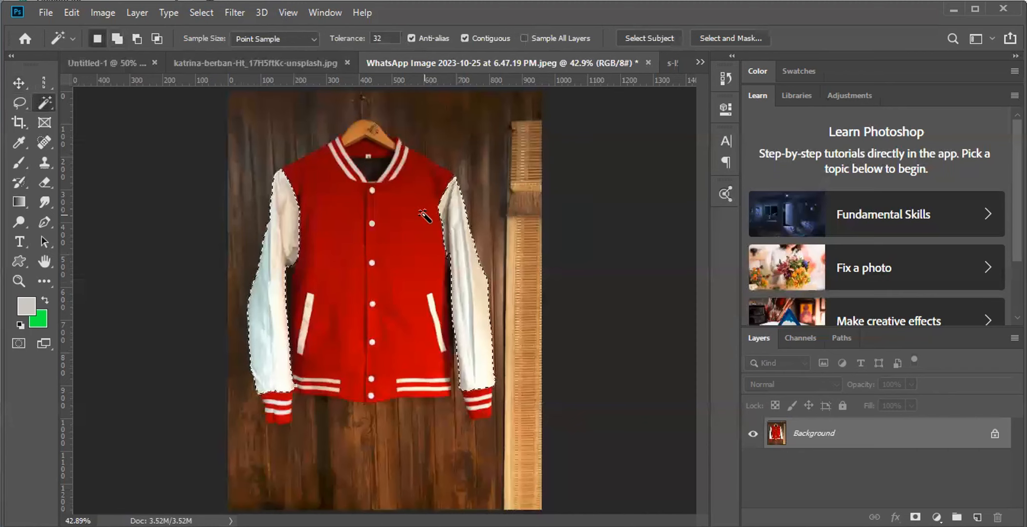
pyautogui.hotkey('ctrl', 'd')
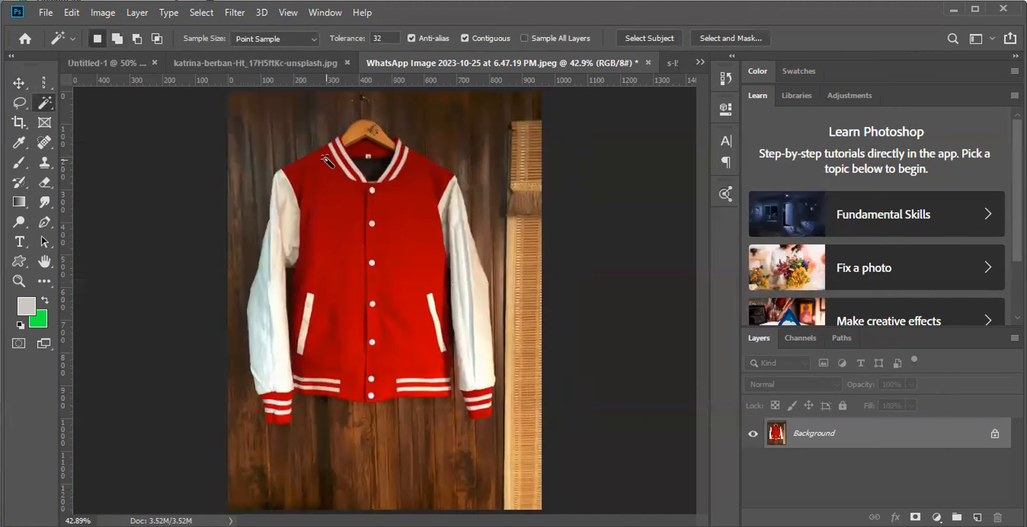
# - Set the Magic Wand's sample size to 31 by 31 Average and sample the jacket's red body
pyautogui.click(280, 38)
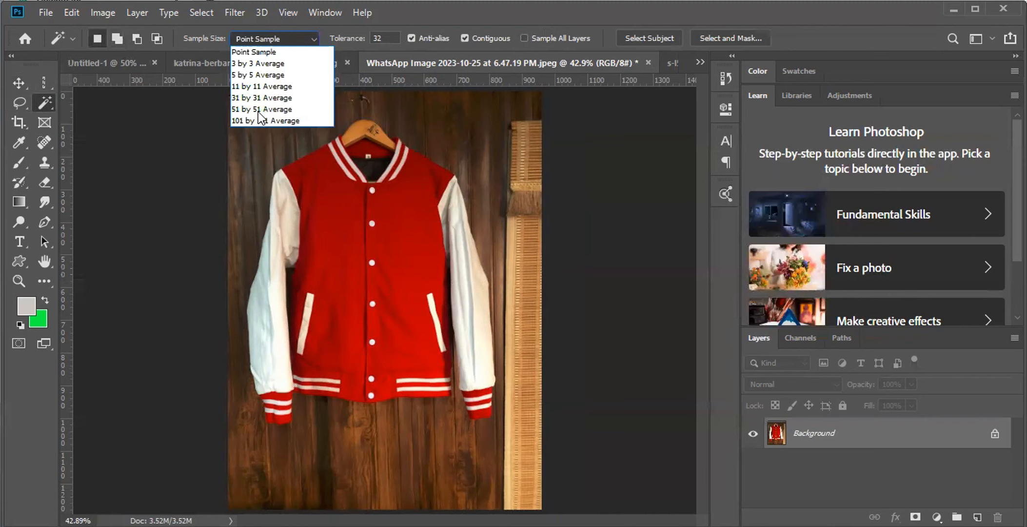
pyautogui.click(262, 100)
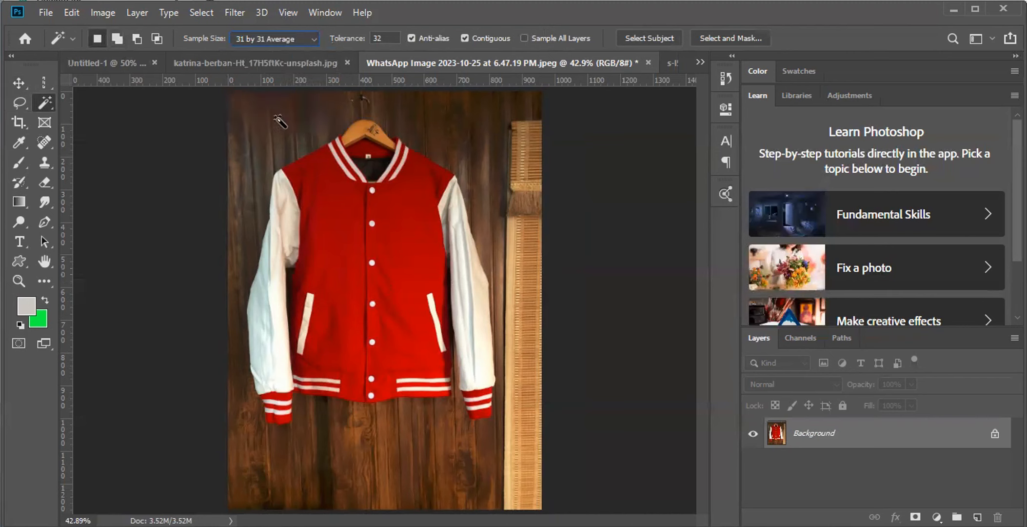
pyautogui.click(338, 218)
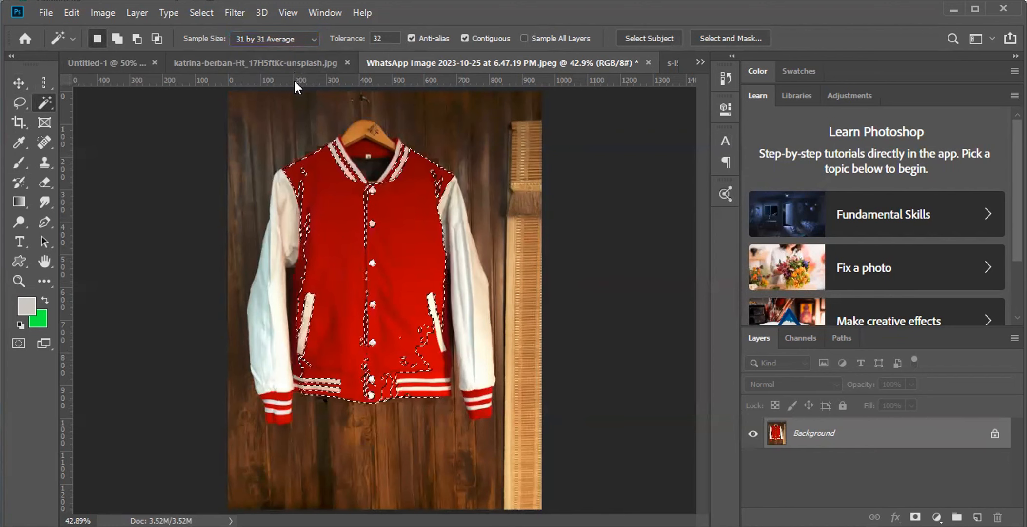
# - Set the Magic Wand's sample size back to Point Sample and sample the jacket's red body again
pyautogui.click(291, 46)
pyautogui.click(274, 52)
pyautogui.hotkey('ctrl', 'd')
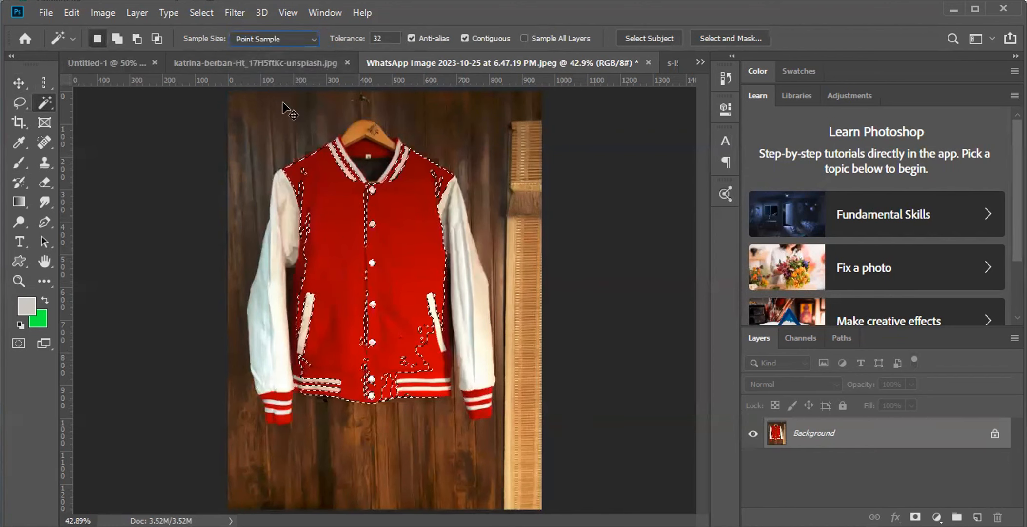
pyautogui.click(321, 209)
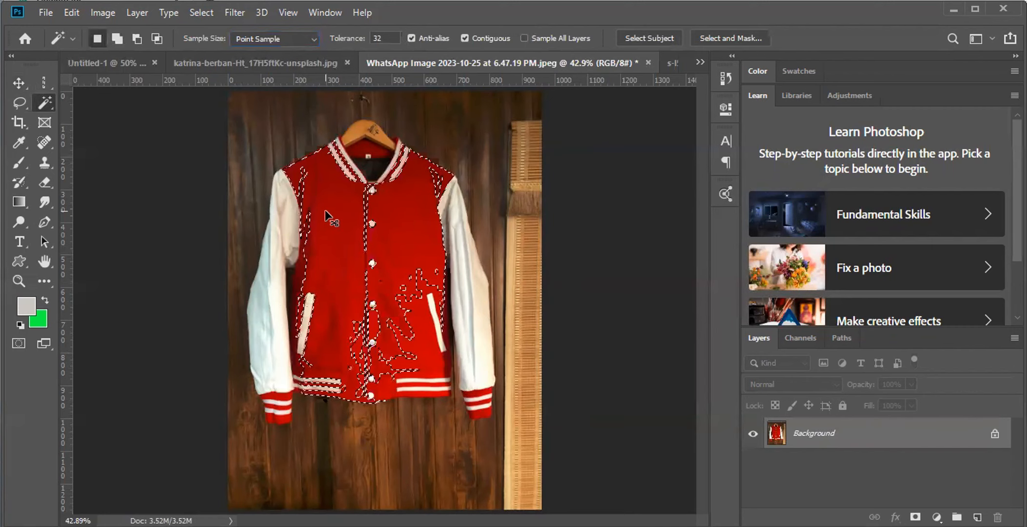
# - Sample the jacket's red body with the Magic Wand at tolerance 64, and sample each red front half at tolerance 16
pyautogui.hotkey('ctrl', 'd')
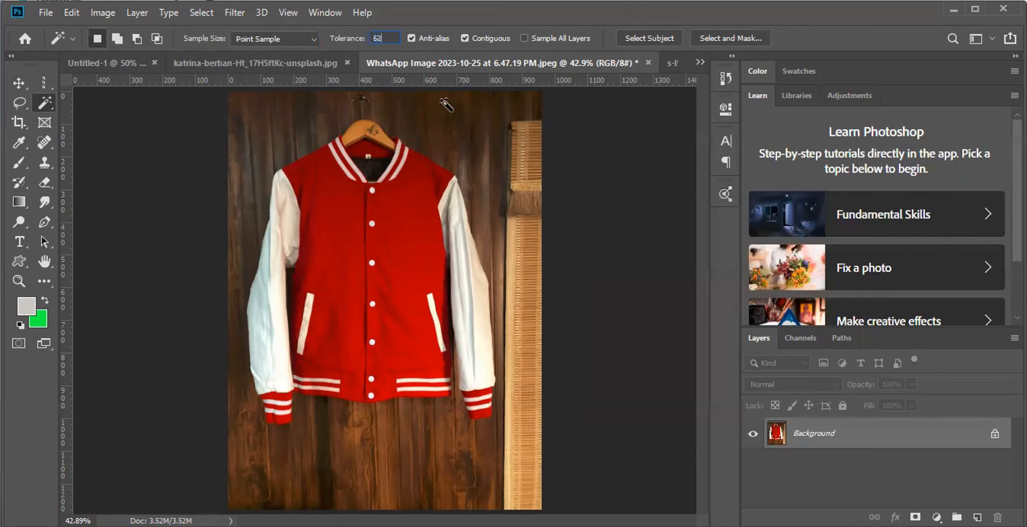
pyautogui.click(307, 225)
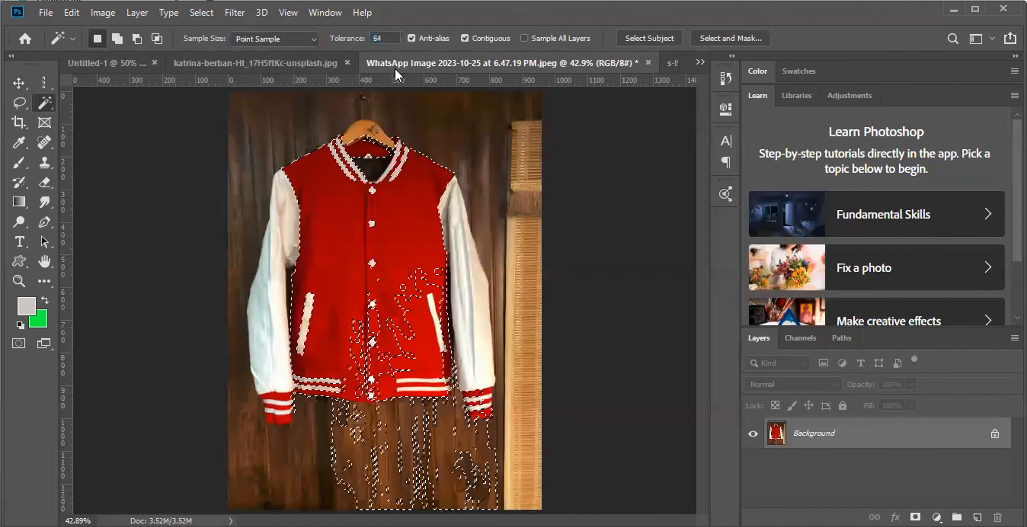
pyautogui.click(391, 38)
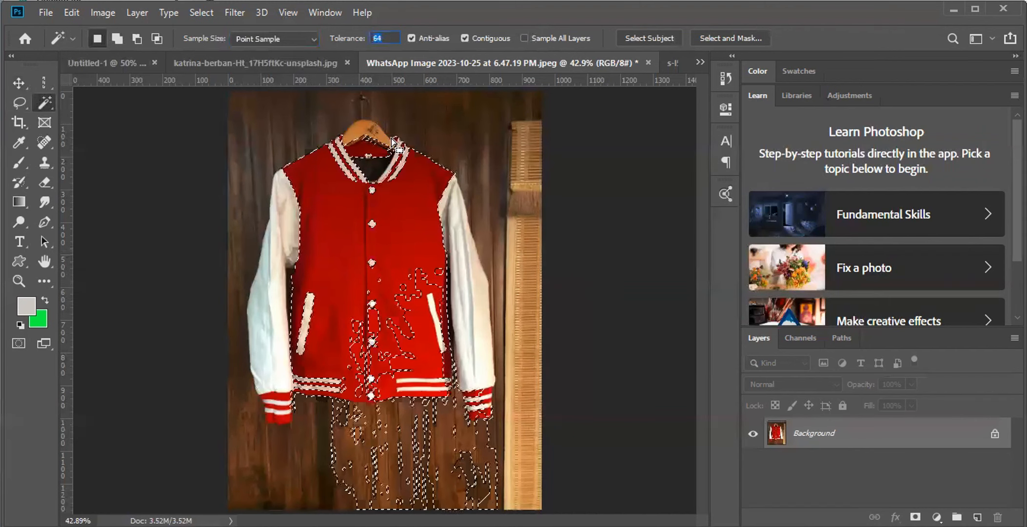
pyautogui.write('16')
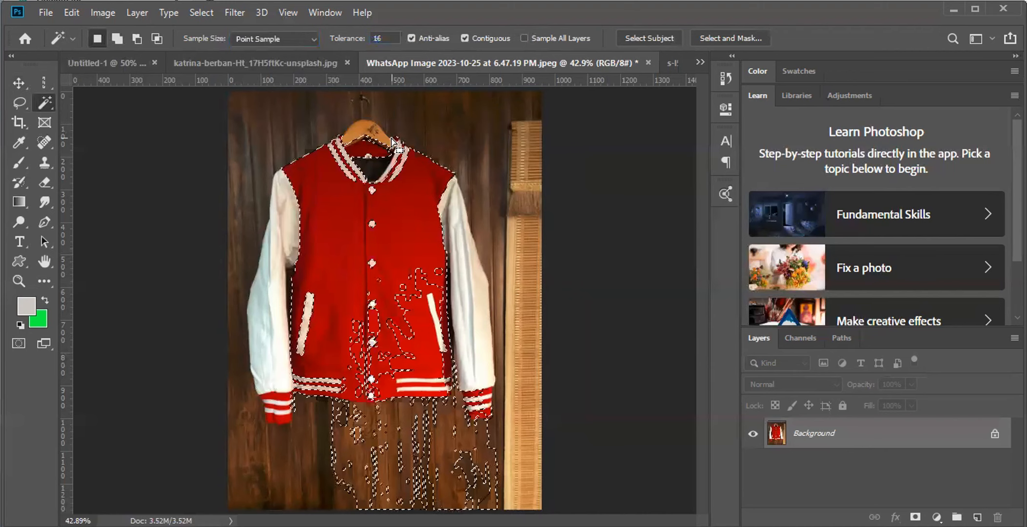
pyautogui.click(350, 215)
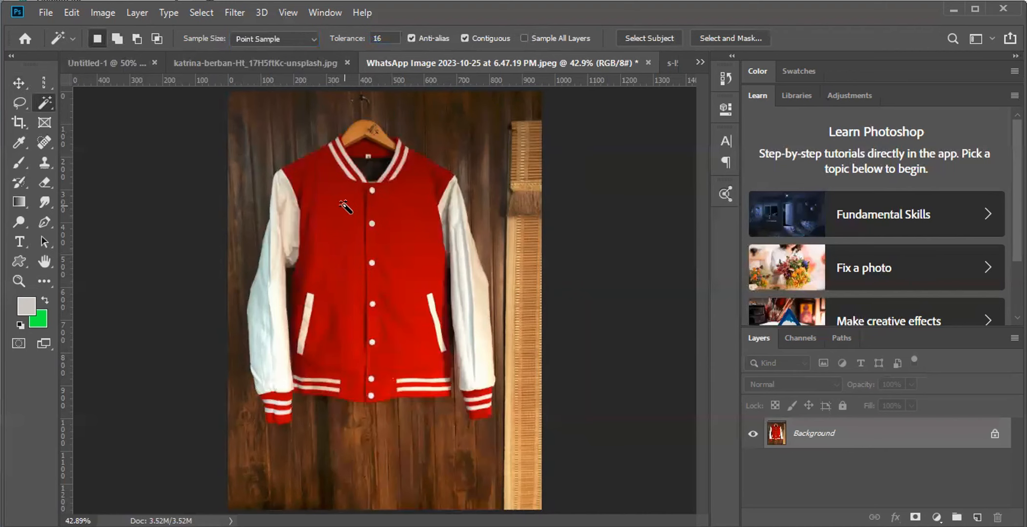
pyautogui.click(339, 207)
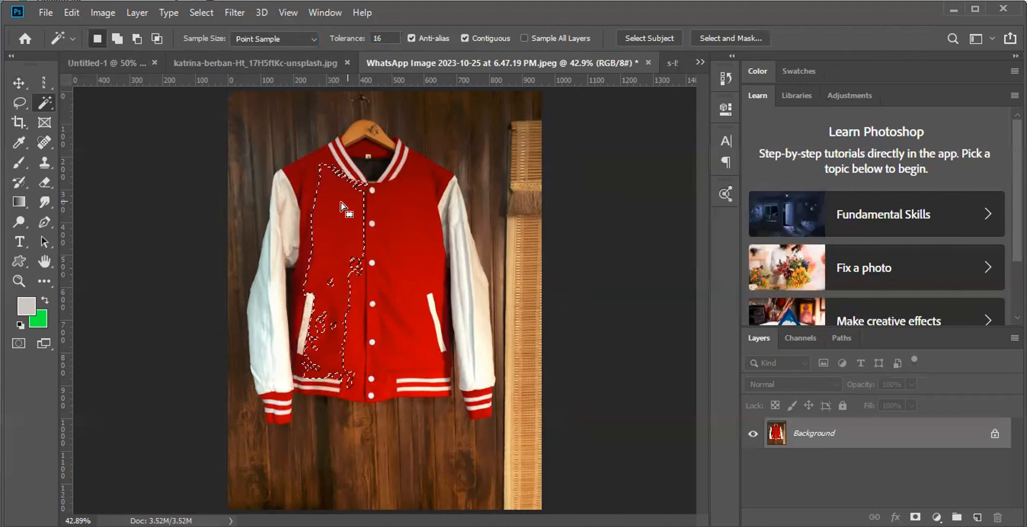
pyautogui.click(400, 222)
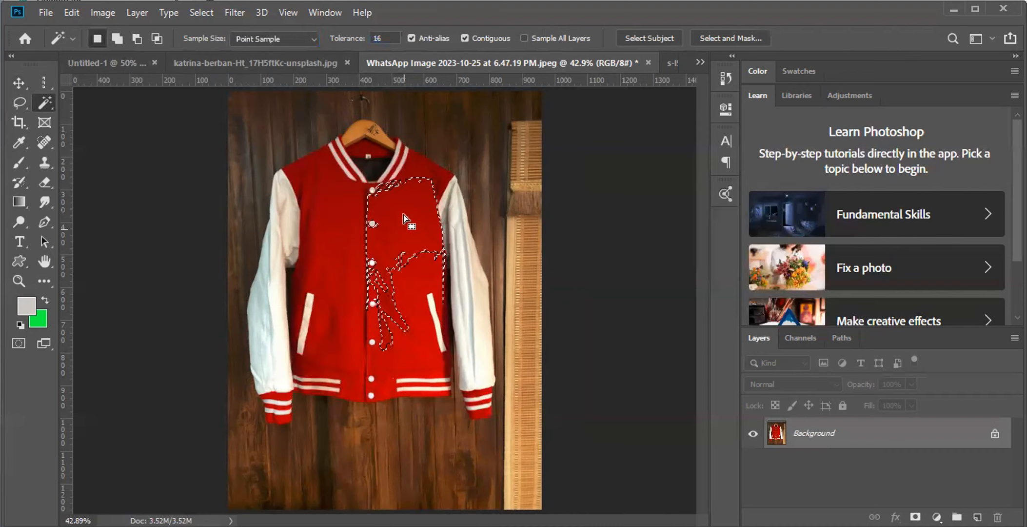
# - Set the Magic Wand's tolerance to 32 and deselect the jacket's red area
pyautogui.moveTo(395, 38); pyautogui.dragTo(348, 33)
pyautogui.write('32')
pyautogui.press('Return')
pyautogui.hotkey('ctrl', 'd')
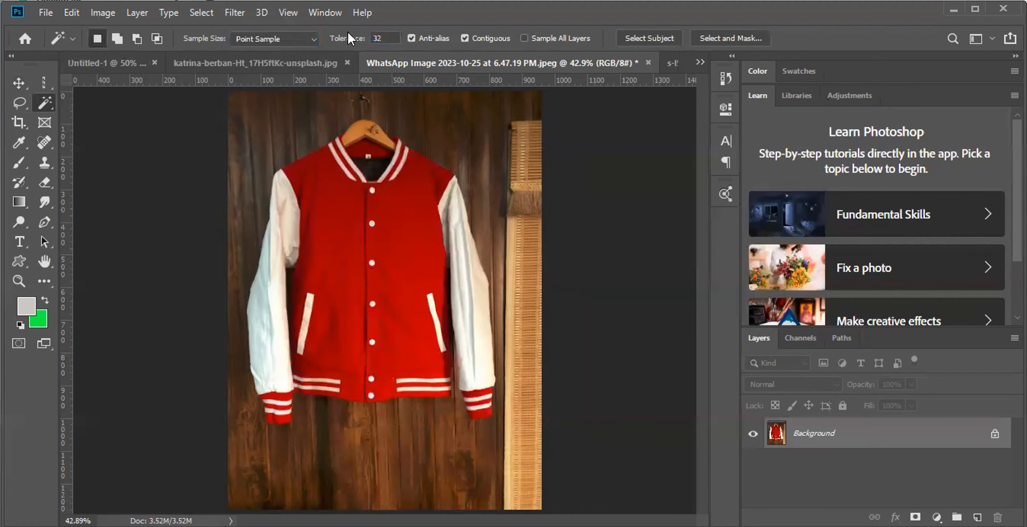
# - Sample the red shoulder beside the collar with the Magic Wand and examine the selection's edge up close
pyautogui.click(413, 159)
pyautogui.hotkey('ctrl', 'space')
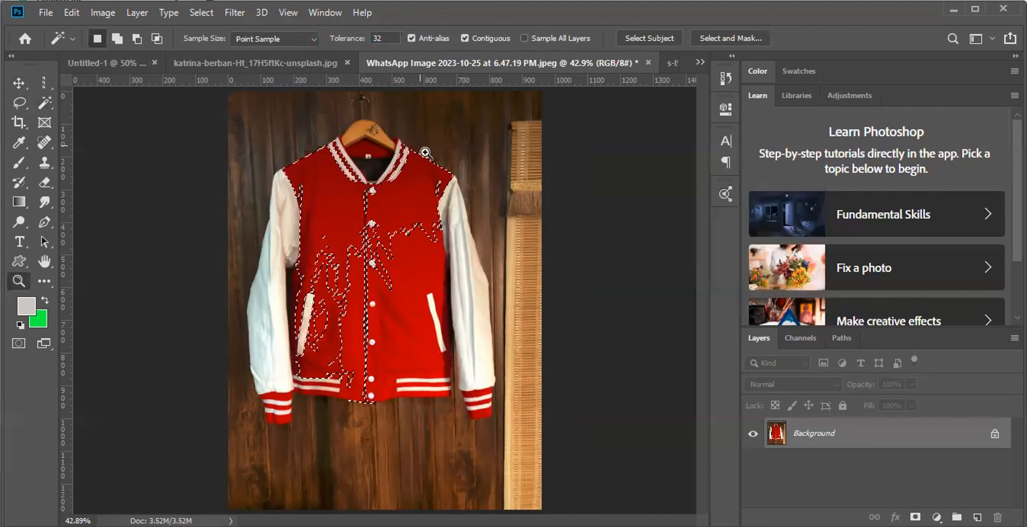
pyautogui.moveTo(425, 153); pyautogui.dragTo(557, 403)
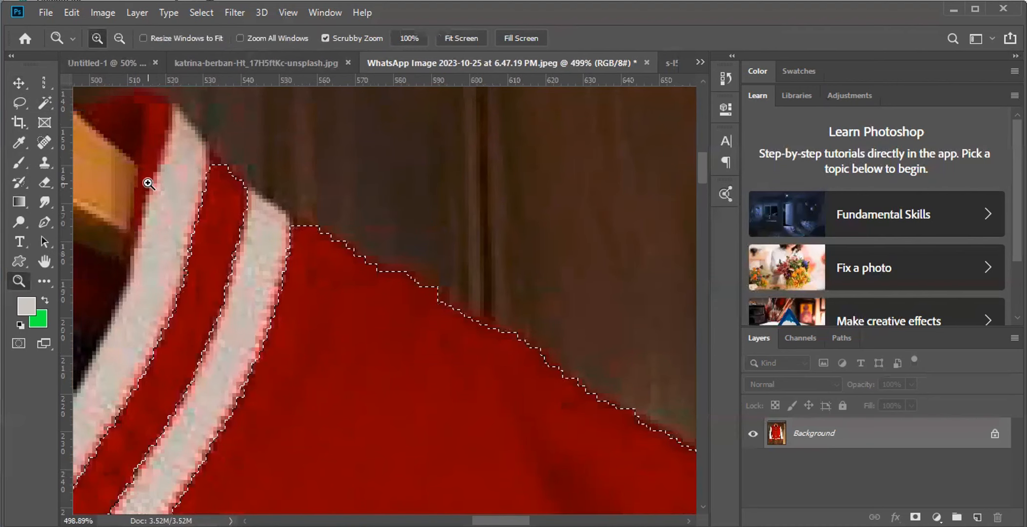
pyautogui.click(42, 101)
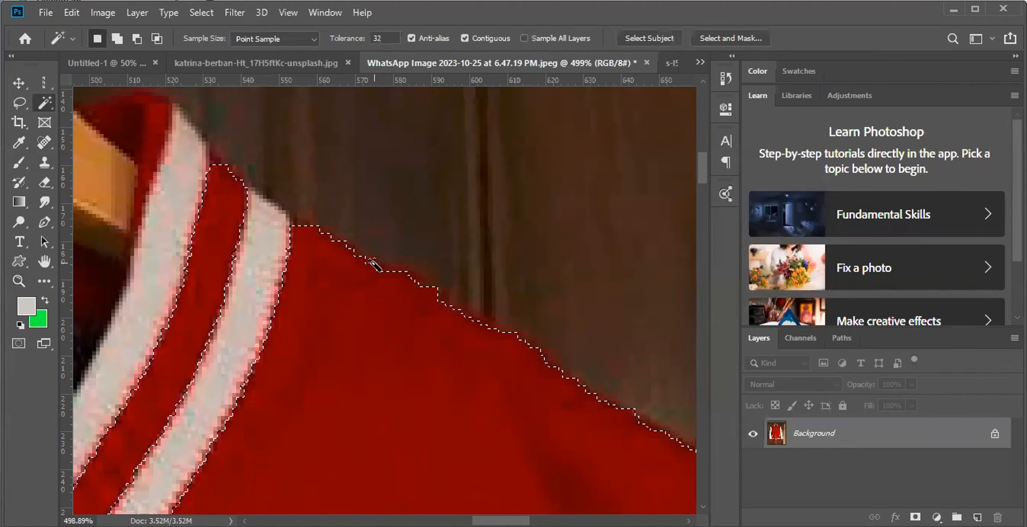
pyautogui.hotkey('ctrl', '0')
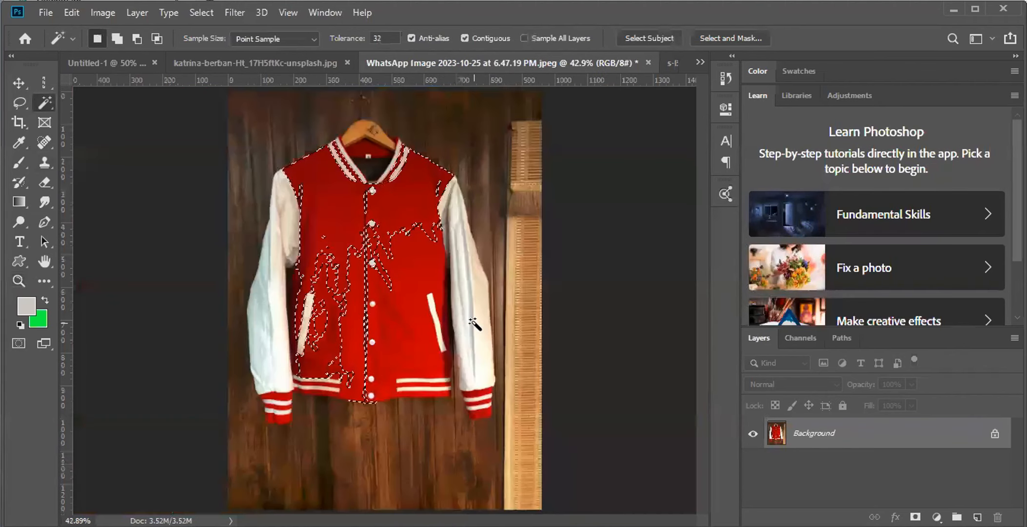
pyautogui.press('z')
pyautogui.click(454, 193)
pyautogui.click(415, 118)
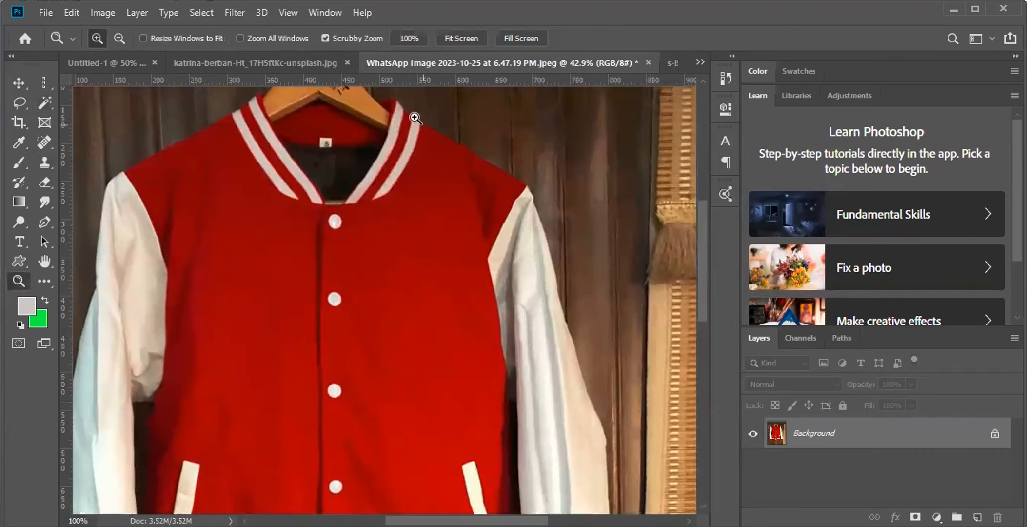
pyautogui.click(43, 100)
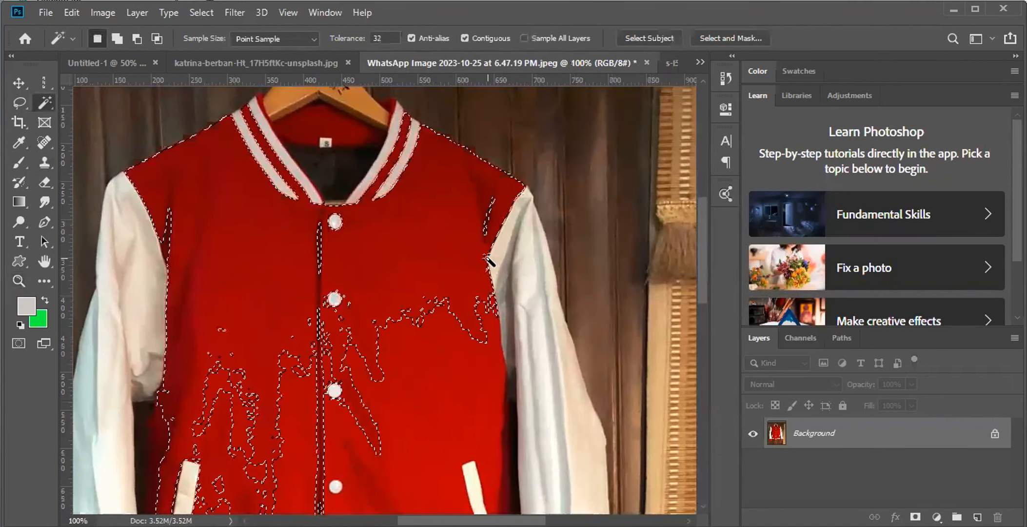
# - Clear the selection and have both Contiguous and Sample All Layers enabled for the Magic Wand
pyautogui.hotkey('ctrl', 'd')
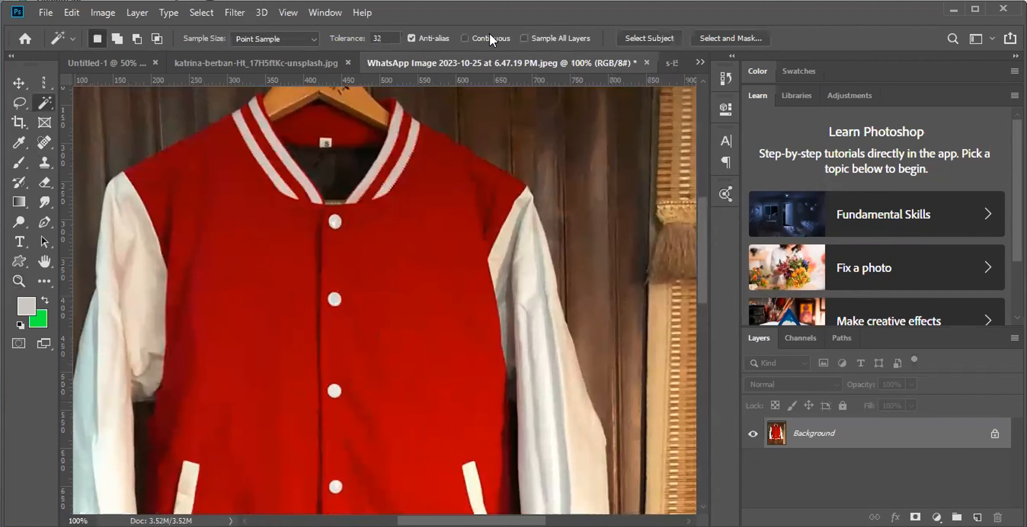
pyautogui.hotkey('ctrl', '-')
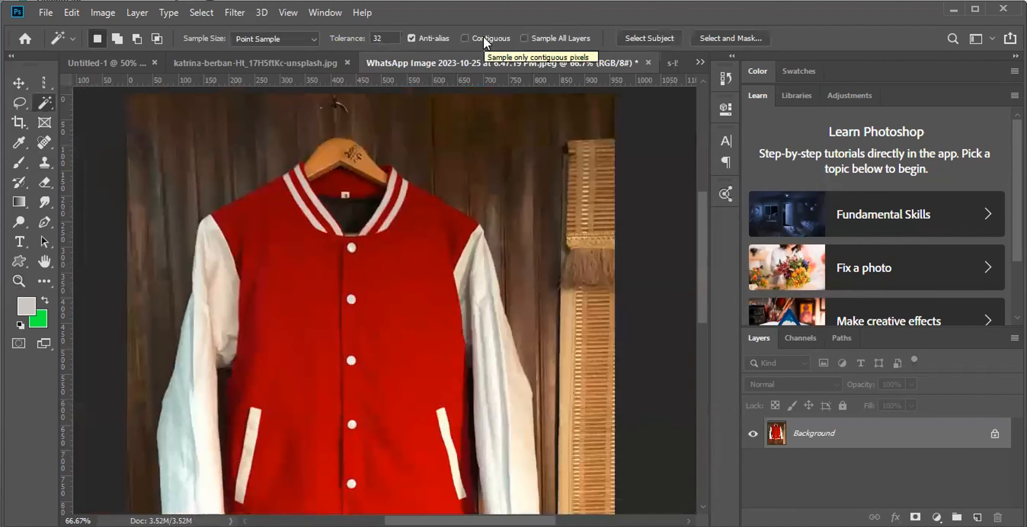
pyautogui.click(466, 38)
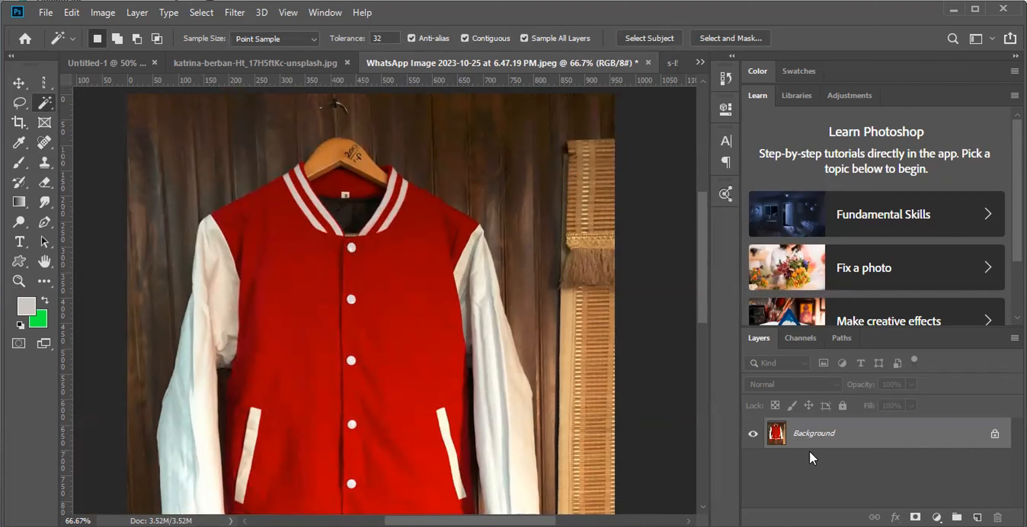
# - View the footballer photo and the Untitled-1 document, and return to the varsity jacket photo
pyautogui.click(308, 60)
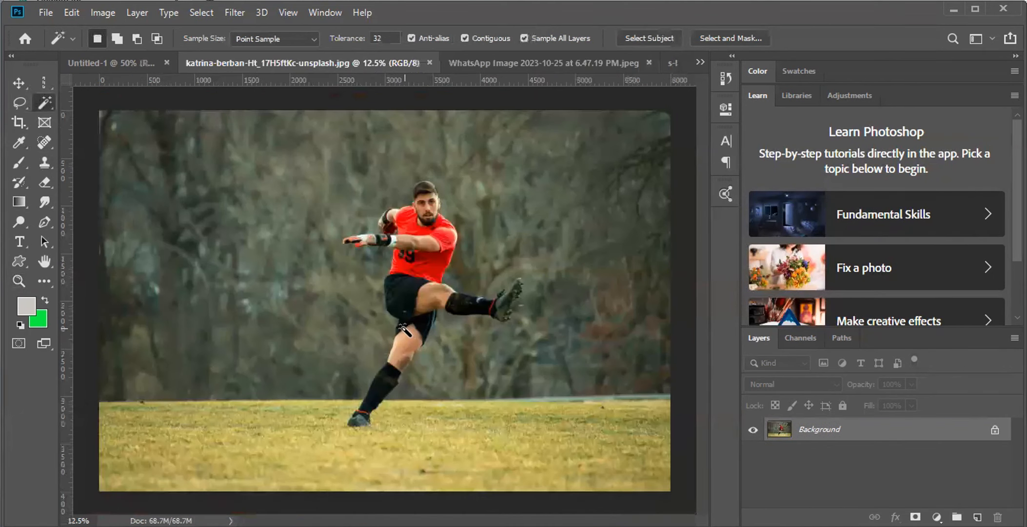
pyautogui.click(480, 63)
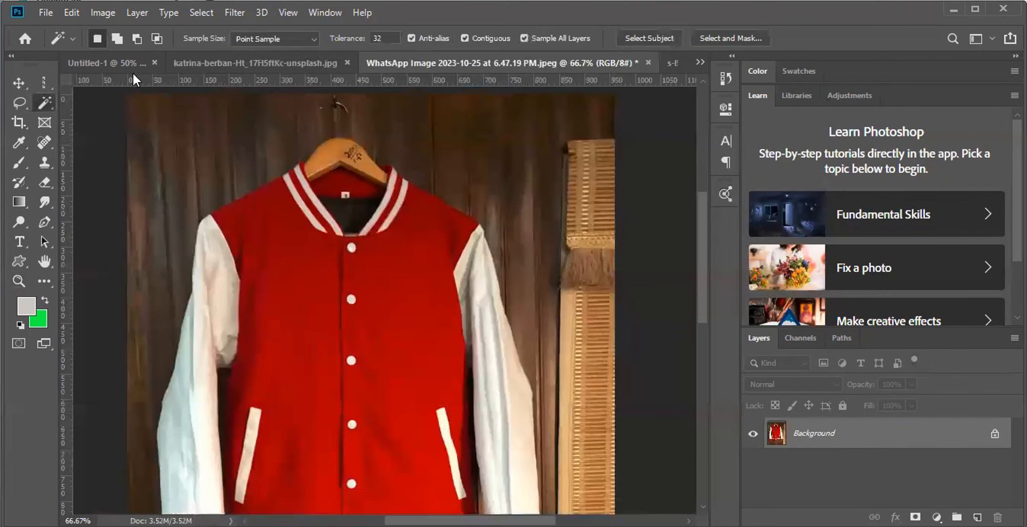
pyautogui.click(146, 68)
pyautogui.click(292, 73)
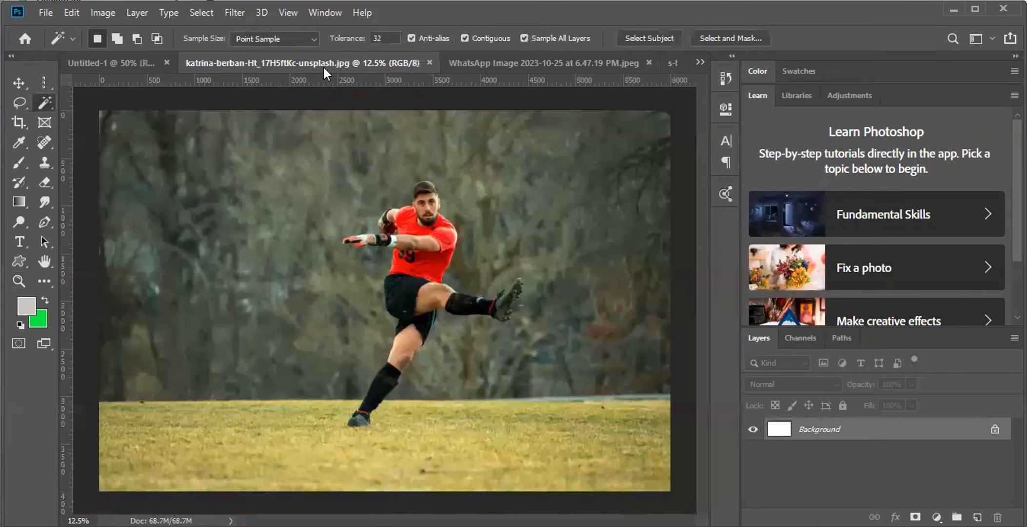
pyautogui.click(497, 62)
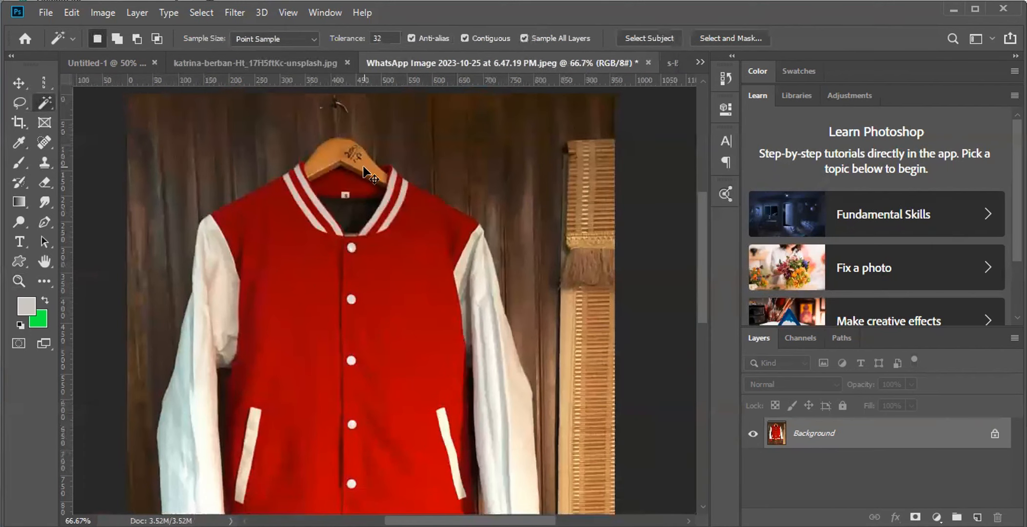
# - Apply Select Subject to the varsity jacket photo and inspect the selection's edge between the hem and the right cuff
pyautogui.hotkey('ctrl', '0')
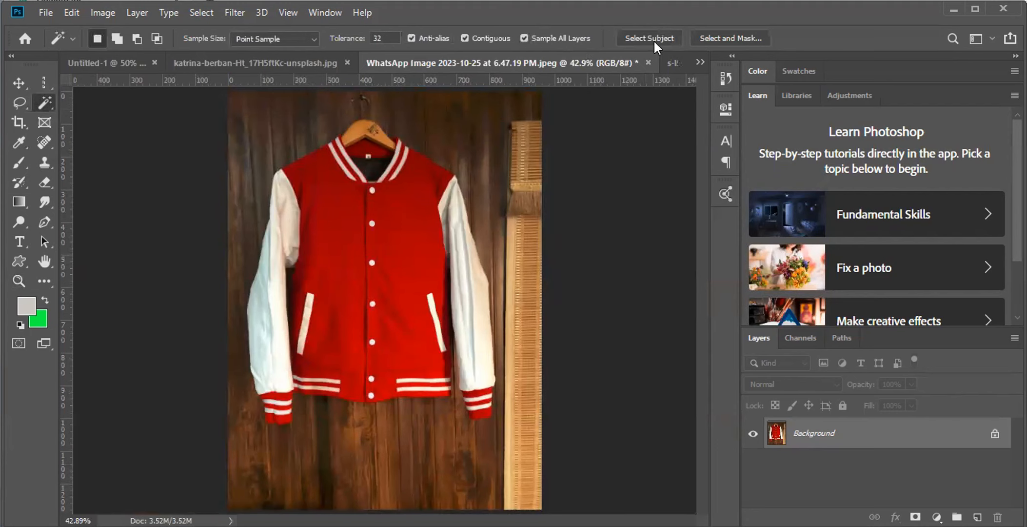
pyautogui.click(629, 40)
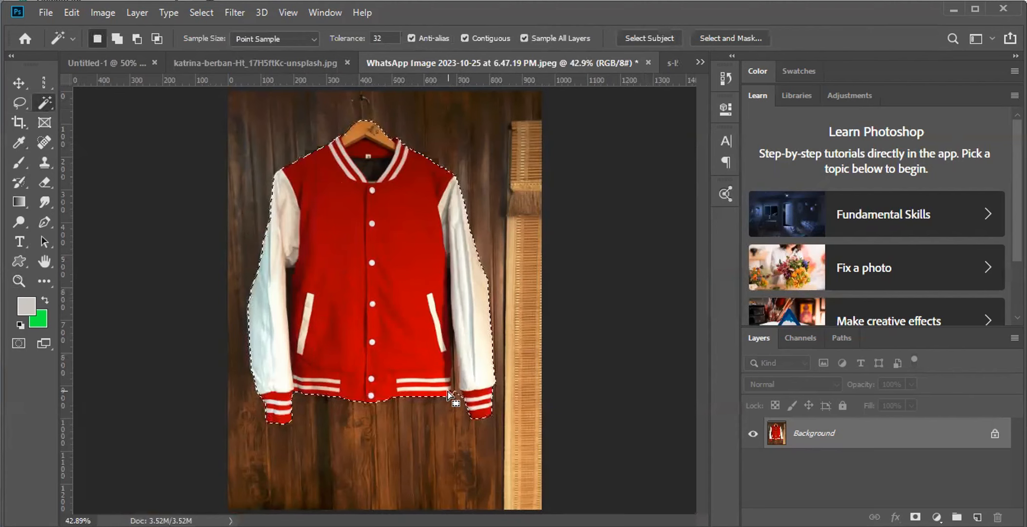
pyautogui.press('z')
pyautogui.moveTo(384, 357); pyautogui.dragTo(572, 435)
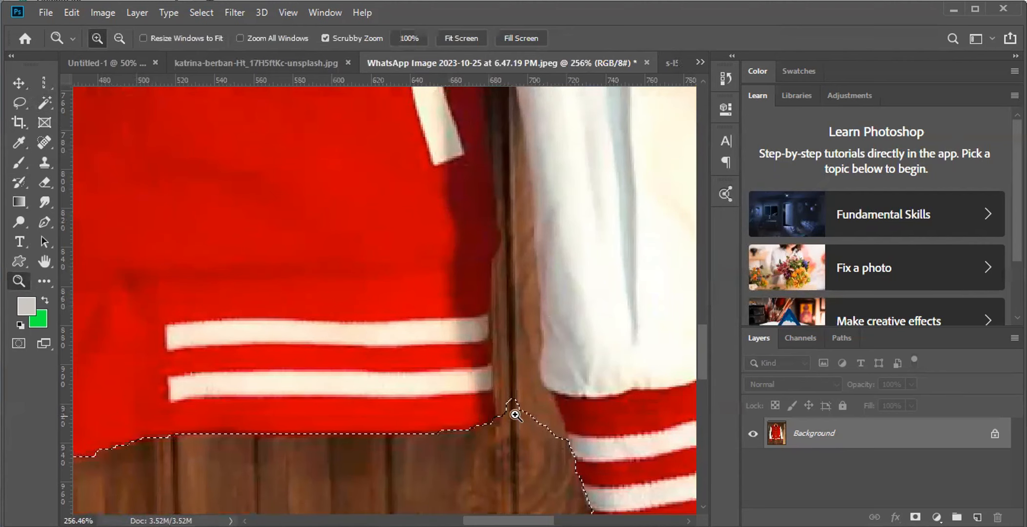
pyautogui.hotkey('ctrl', '0')
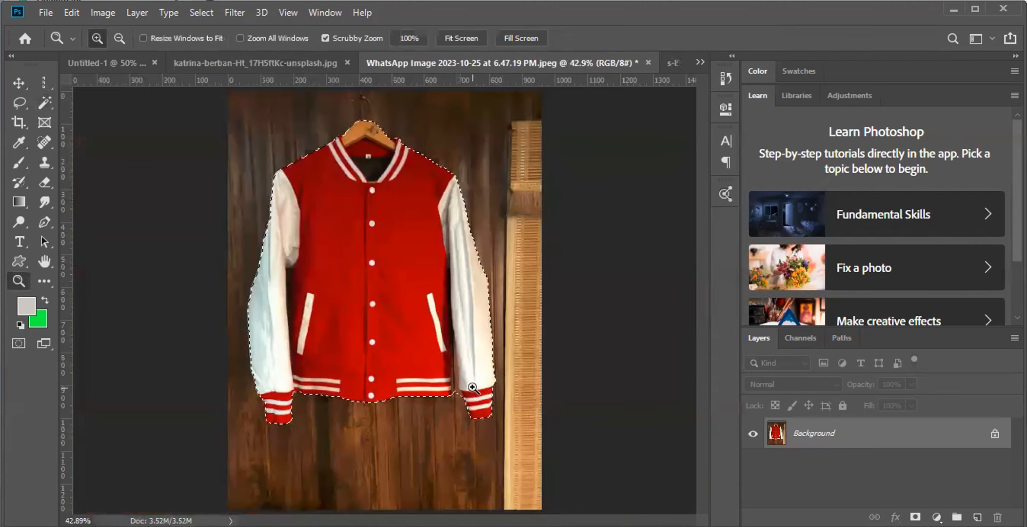
# - Switch from the Magic Wand to the Quick Selection tool and open its group of related tools
pyautogui.click(46, 105)
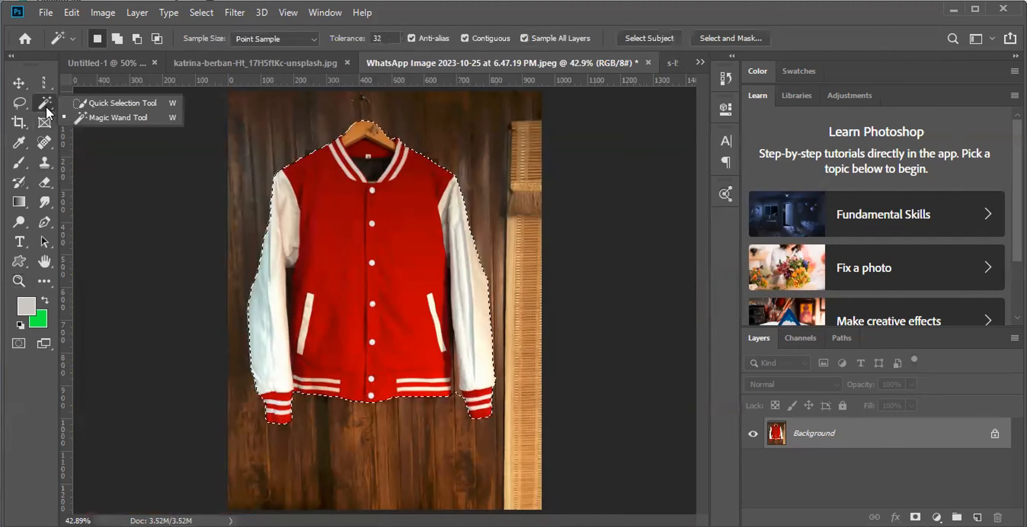
pyautogui.click(105, 101)
pyautogui.click(40, 98)
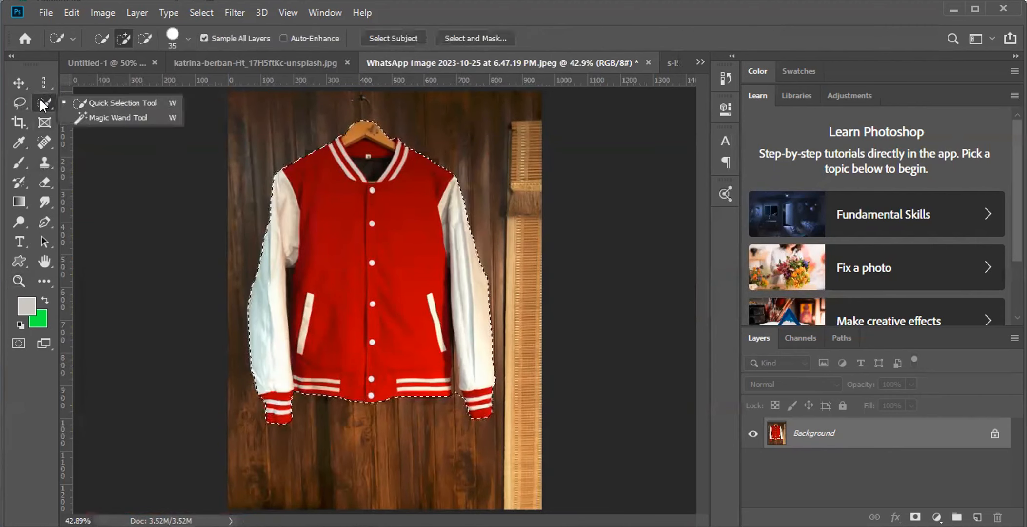
# - Crop the varsity jacket photo tightly around the jacket with Delete Cropped Pixels enabled, cutting away the woven strip and the lower background
pyautogui.click(94, 116)
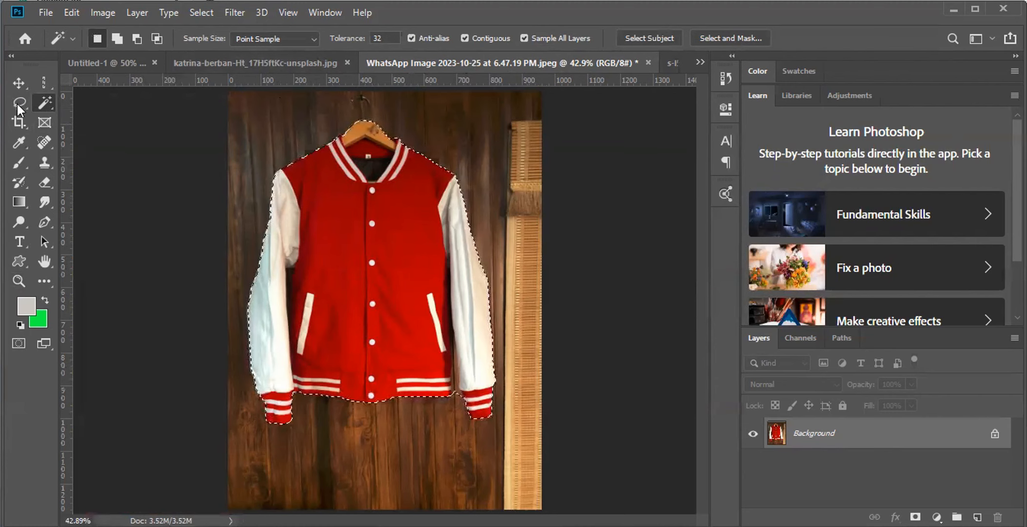
pyautogui.press('c')
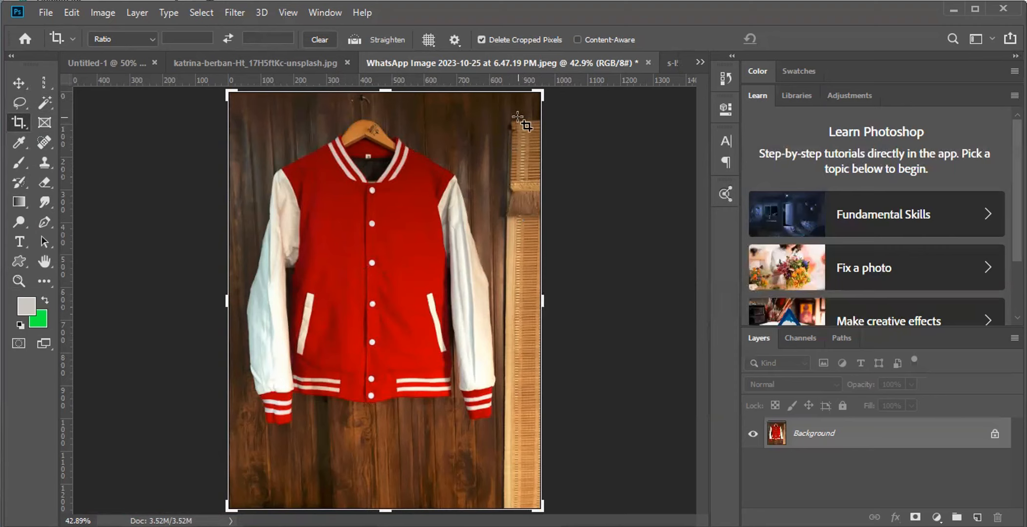
pyautogui.moveTo(542, 95)
pyautogui.mouseDown()
pyautogui.moveTo(525, 88)
pyautogui.moveTo(526, 106)
pyautogui.mouseUp()
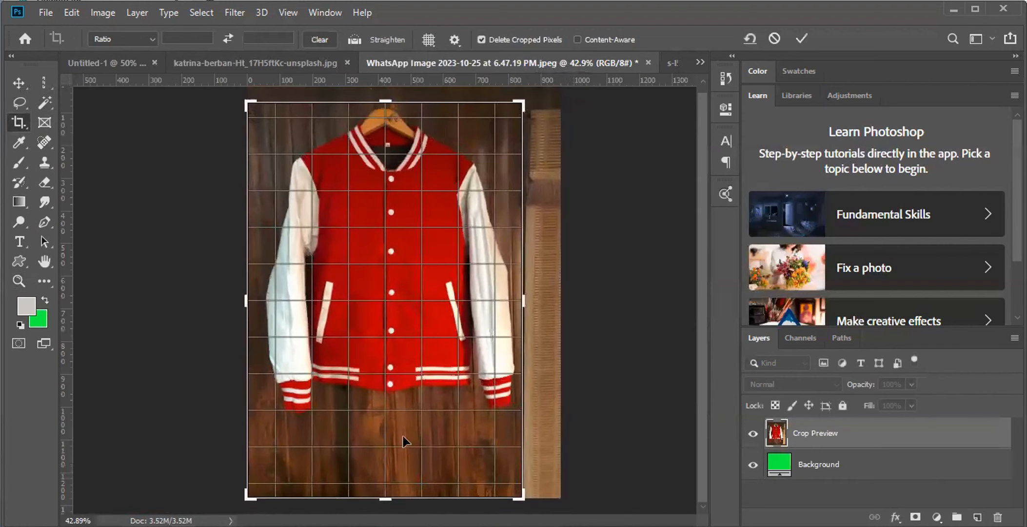
pyautogui.moveTo(386, 498); pyautogui.dragTo(385, 462)
pyautogui.hotkey('ctrl', 'r')
pyautogui.moveTo(245, 297); pyautogui.dragTo(252, 298)
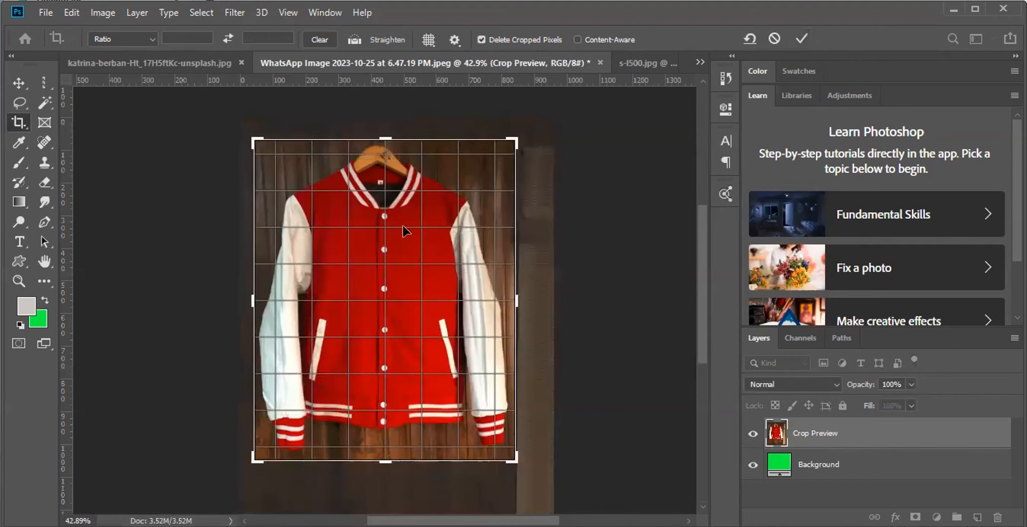
pyautogui.press('Return')
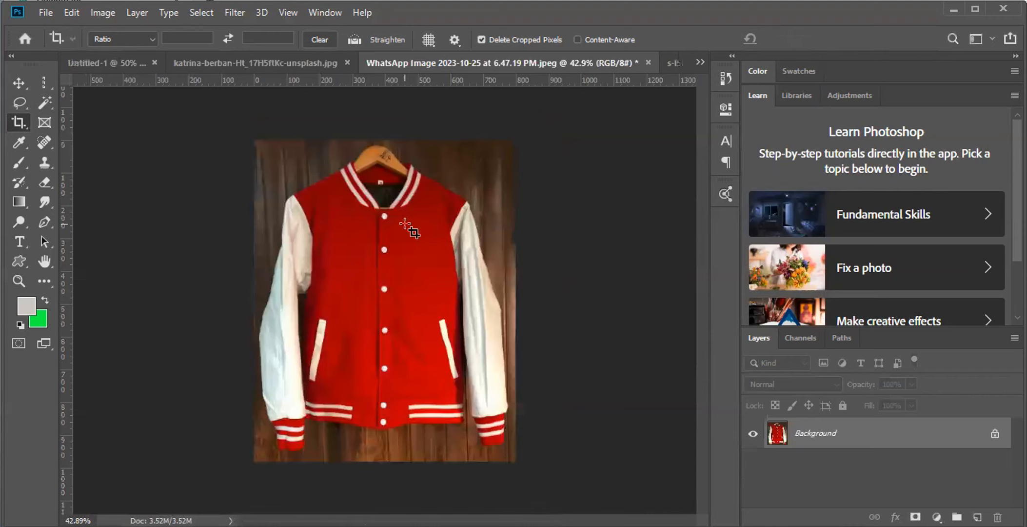
# - Reactivate the crop frame on the trimmed jacket photo and try to bring back the removed surroundings
pyautogui.scroll(2, 405, 225)
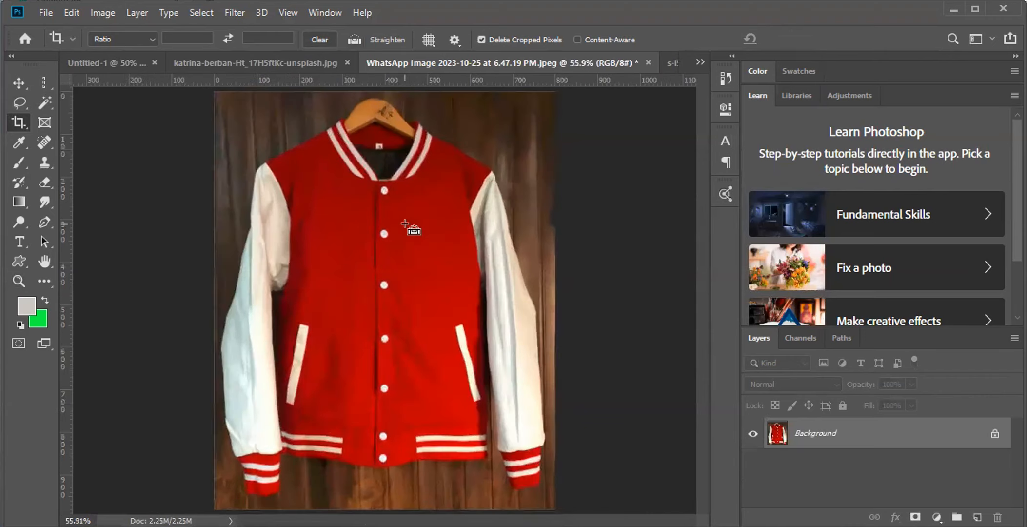
pyautogui.scroll(-5, 405, 225)
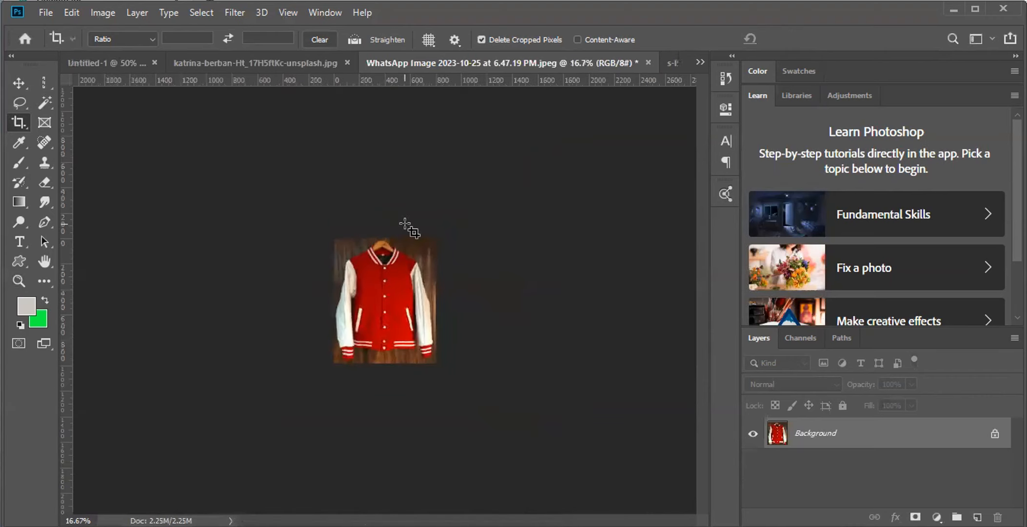
pyautogui.click(320, 213)
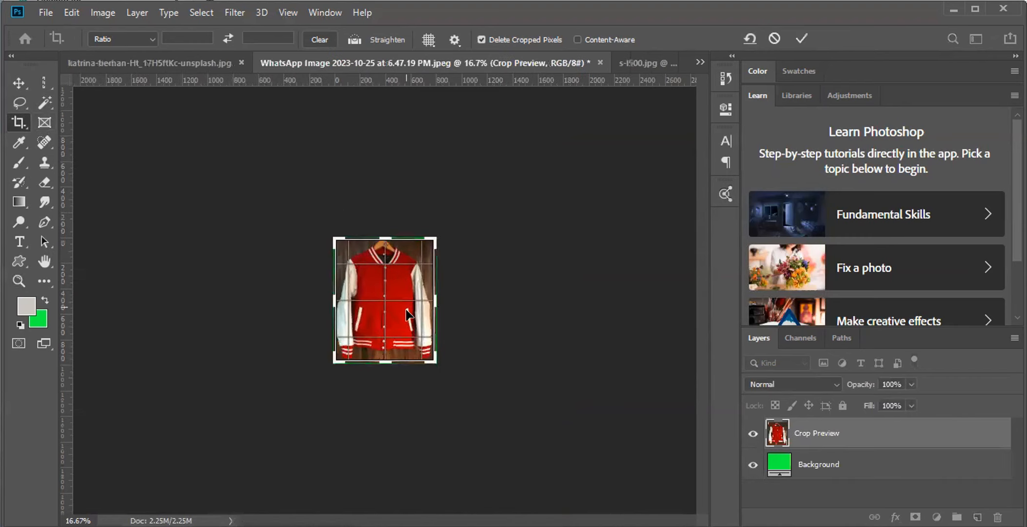
pyautogui.press('Return')
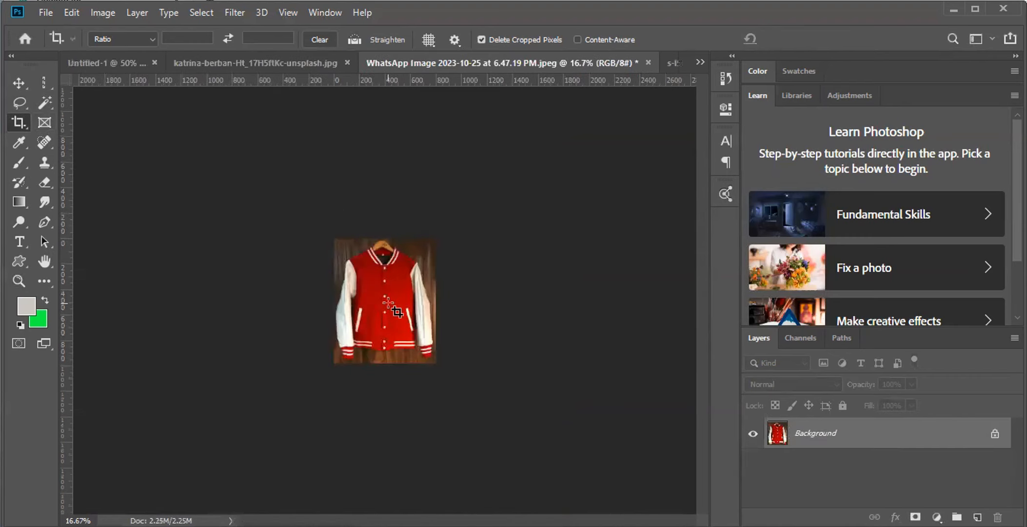
pyautogui.moveTo(335, 236); pyautogui.dragTo(485, 365)
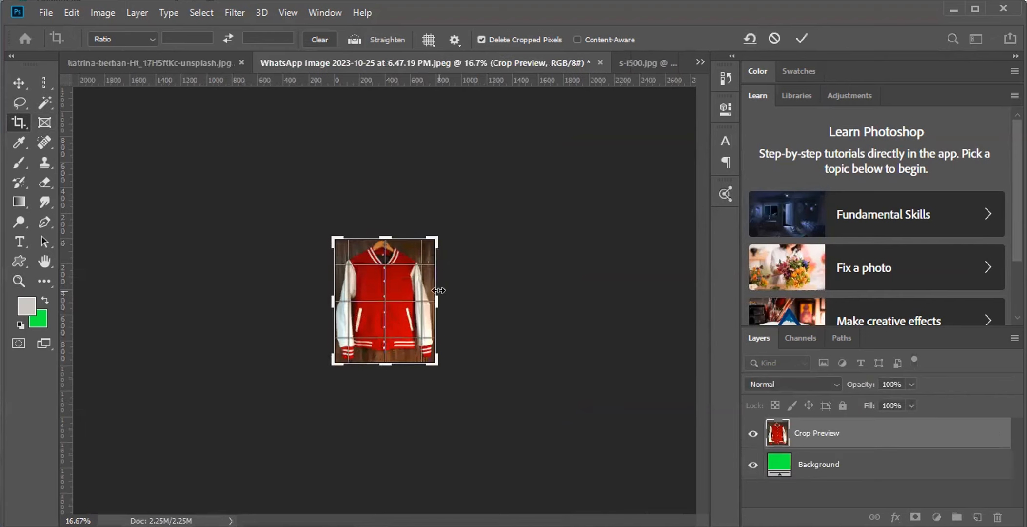
# - Leave the crop with the Move tool and revert the varsity jacket photo to its original uncropped state
pyautogui.click(18, 82)
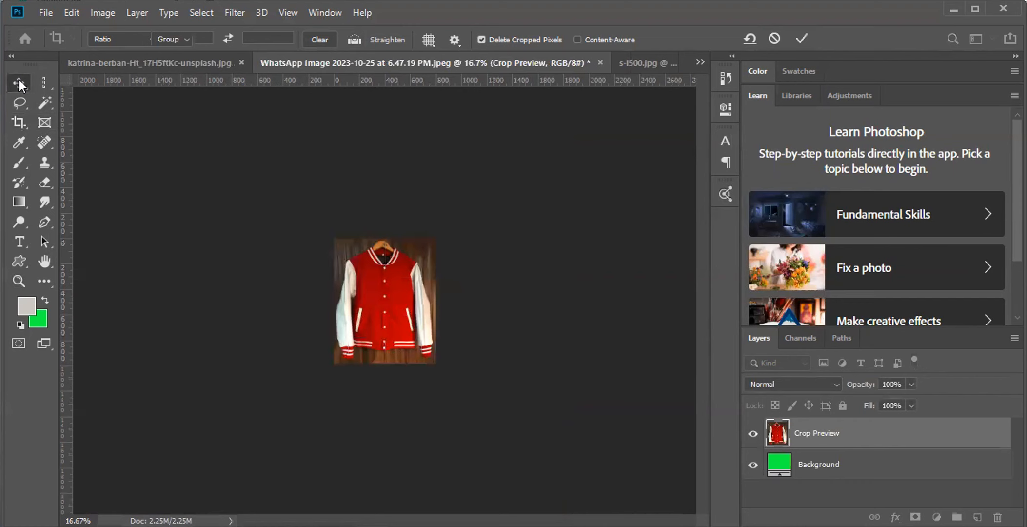
pyautogui.click(39, 11)
pyautogui.click(349, 188)
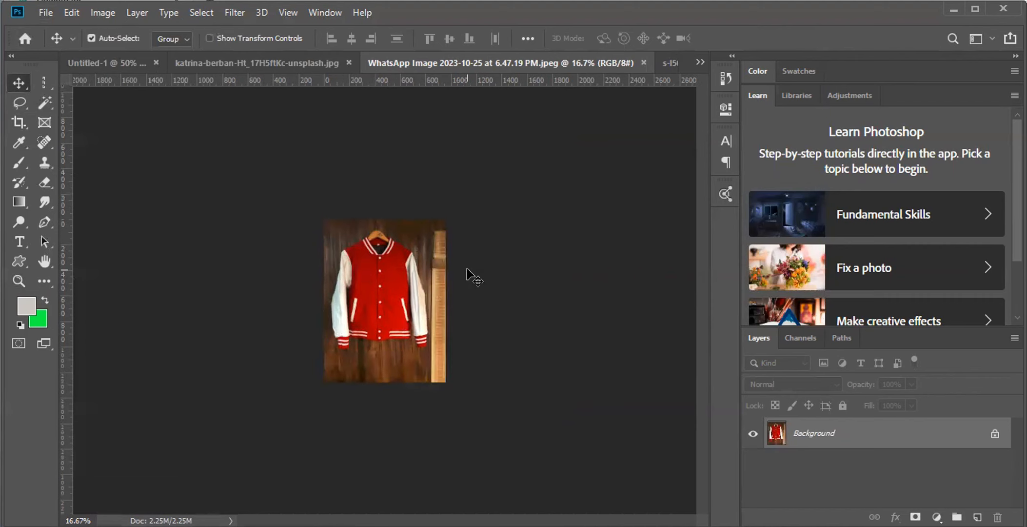
# - Crop the varsity jacket photo again, with Delete Cropped Pixels disabled, trimming the lower background and part of the woven strip
pyautogui.press('c')
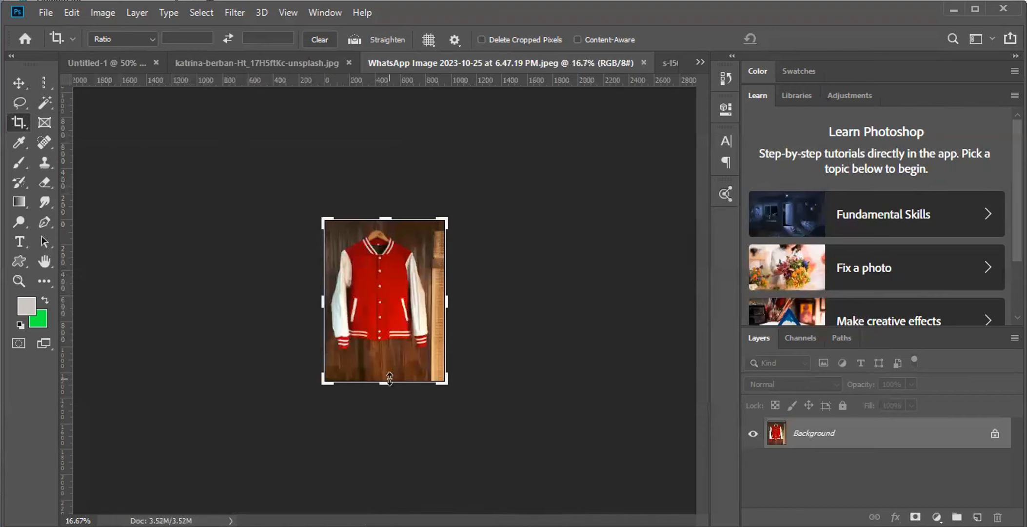
pyautogui.moveTo(385, 383); pyautogui.dragTo(388, 368)
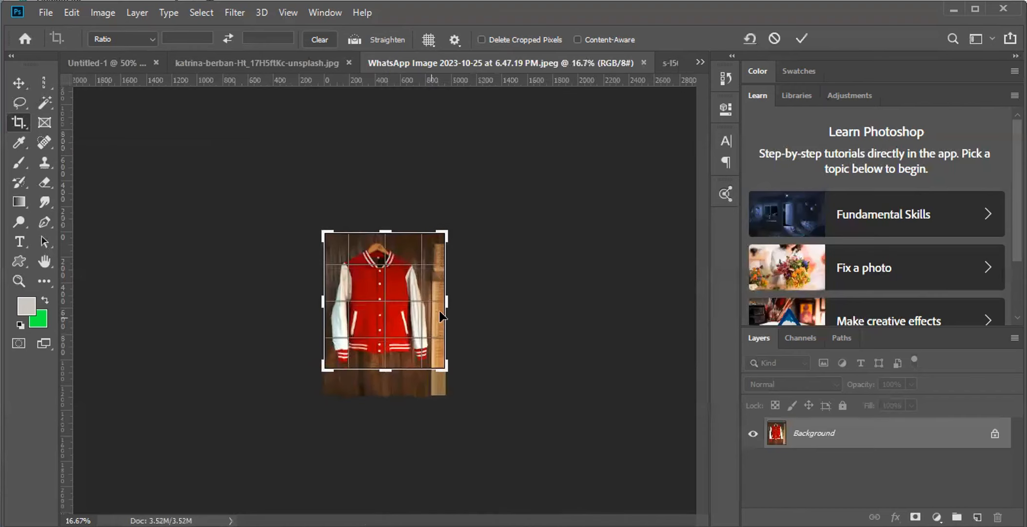
pyautogui.moveTo(446, 305); pyautogui.dragTo(449, 308)
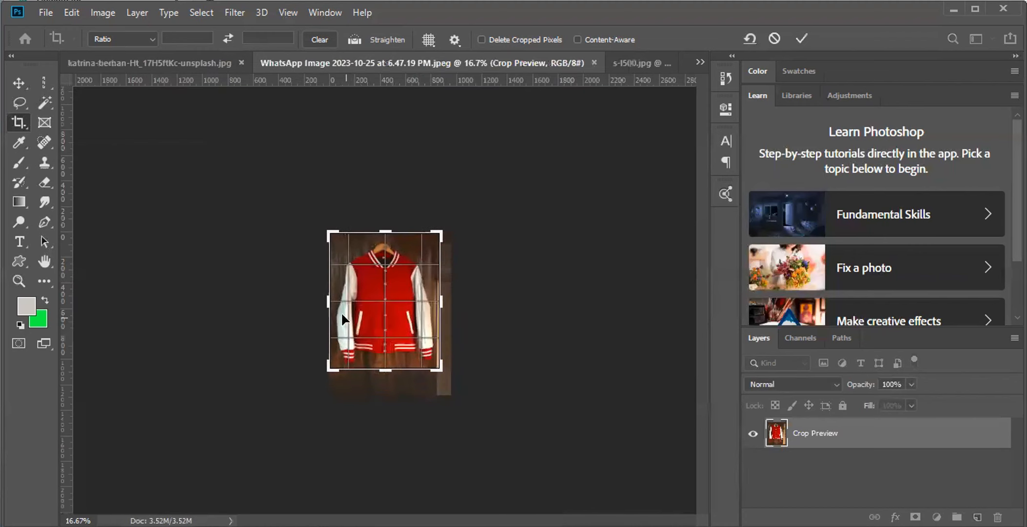
pyautogui.press('Return')
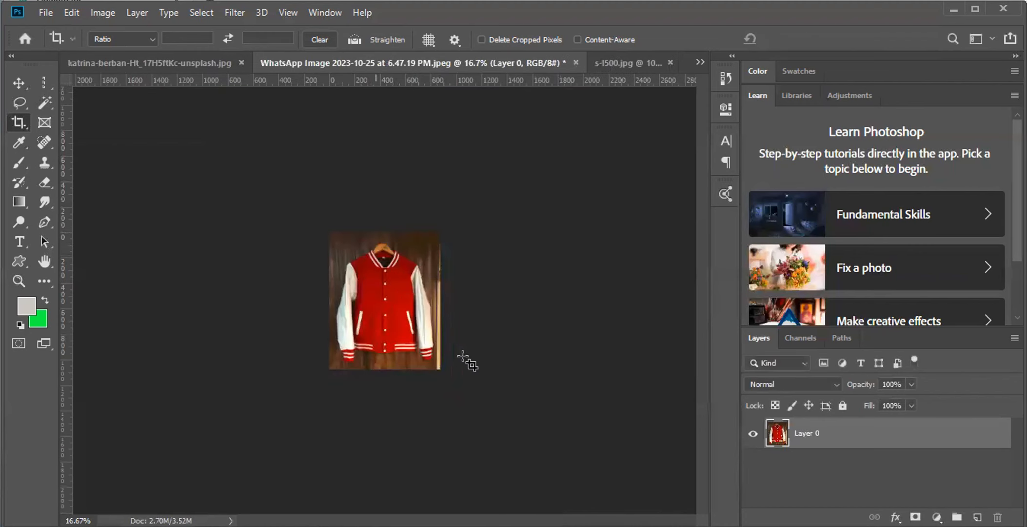
# - Start a new crop on the trimmed photo and extend its lower and side edges to recover the hidden background and woven strip
pyautogui.hotkey('ctrl', '+')
pyautogui.hotkey('ctrl', '+')
pyautogui.hotkey('ctrl', '+')
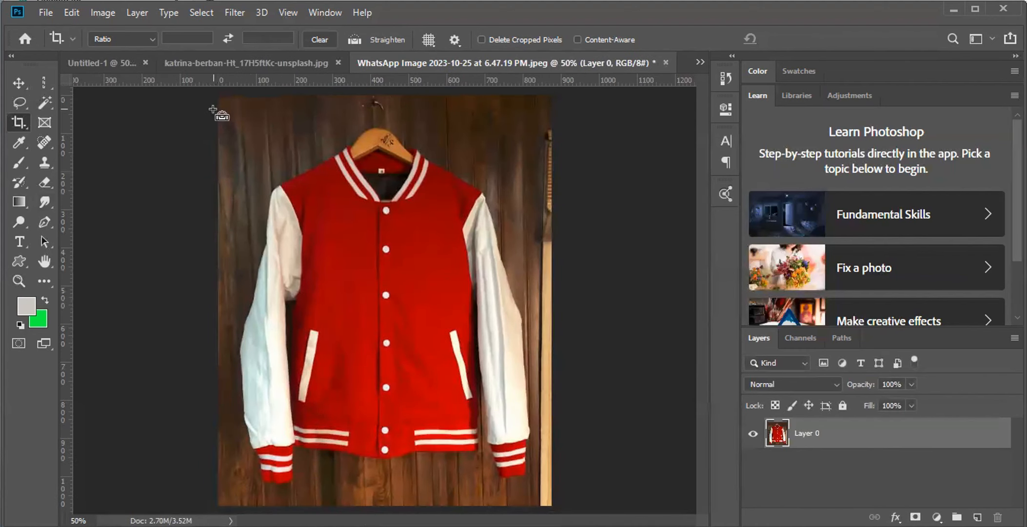
pyautogui.hotkey('ctrl', '-')
pyautogui.moveTo(273, 164); pyautogui.dragTo(495, 438)
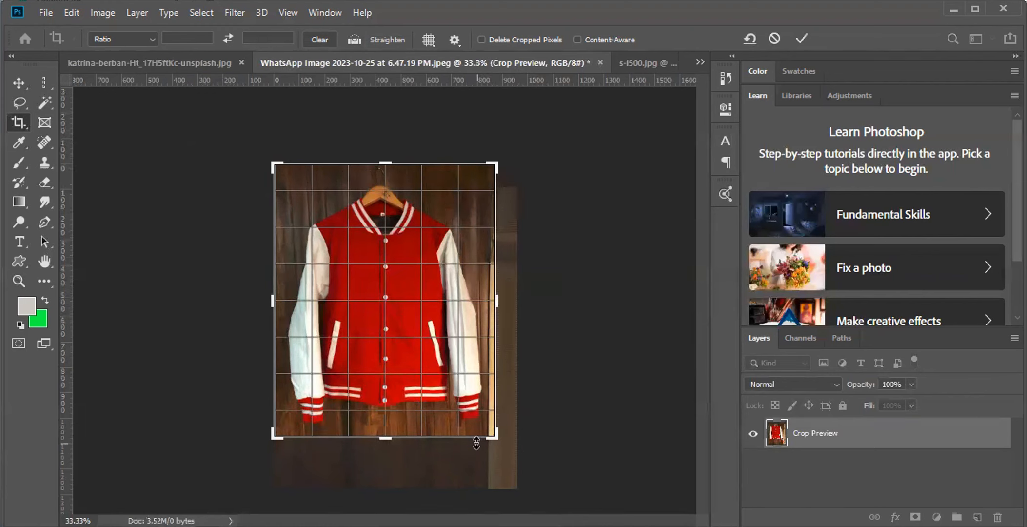
pyautogui.moveTo(399, 439); pyautogui.dragTo(401, 448)
pyautogui.moveTo(496, 301); pyautogui.dragTo(509, 302)
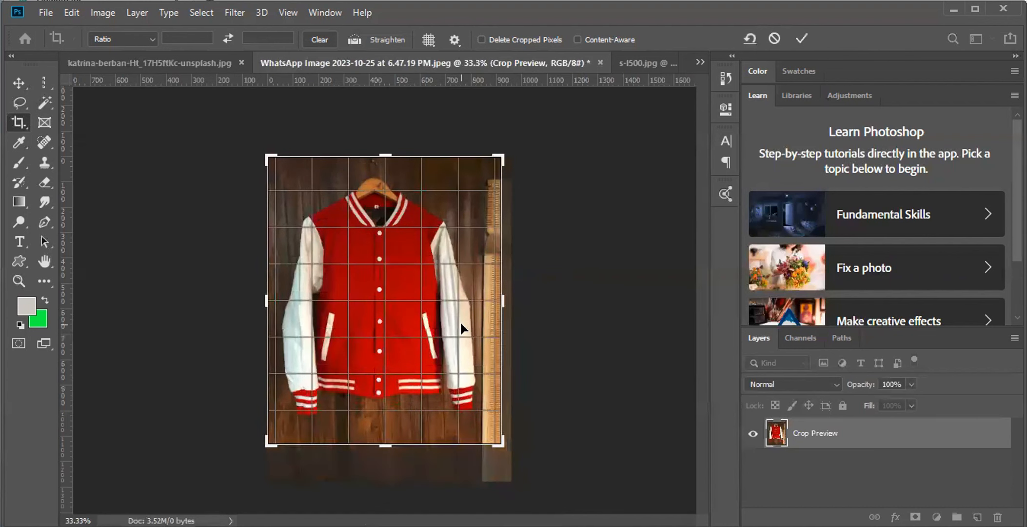
# - Apply the extended crop, and undo both crops of the varsity jacket photo
pyautogui.press('Return')
pyautogui.click(101, 14)
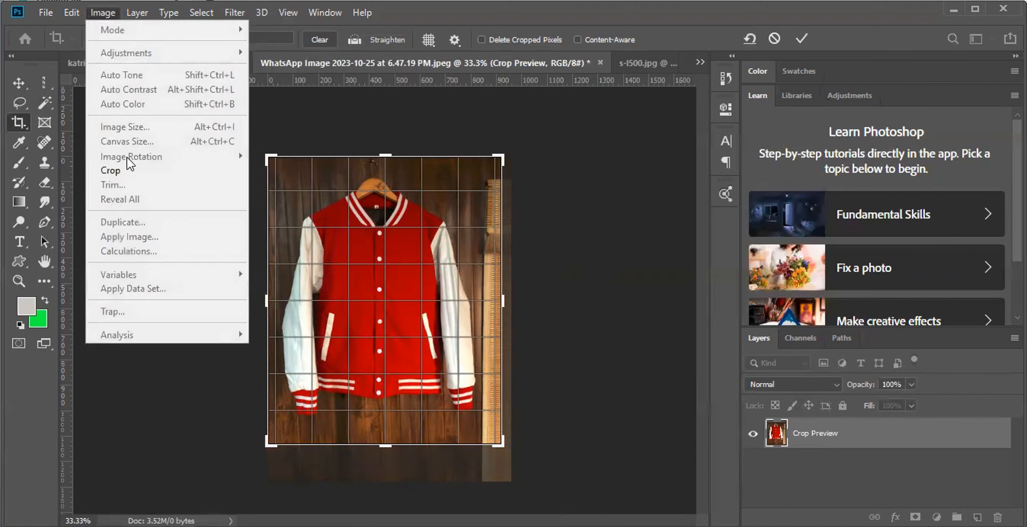
pyautogui.click(438, 300)
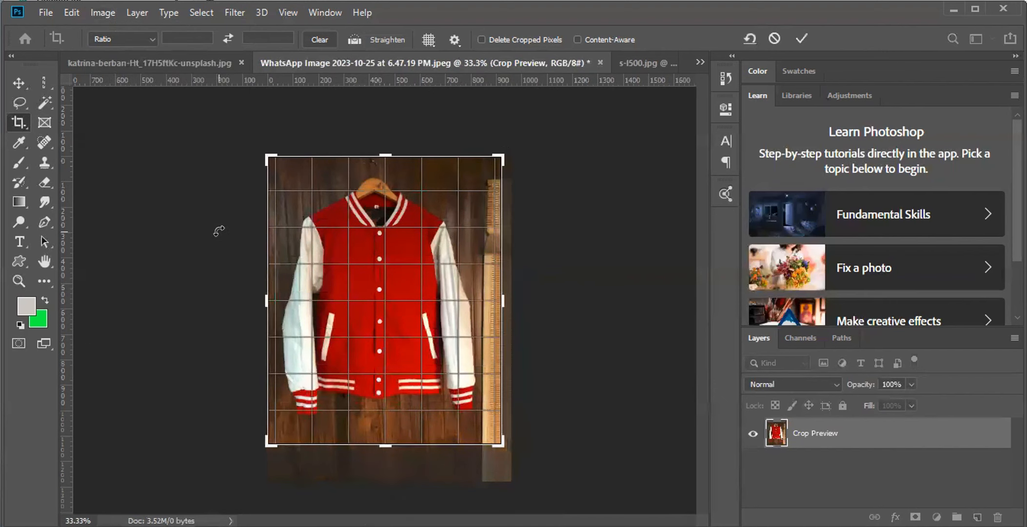
pyautogui.press('Return')
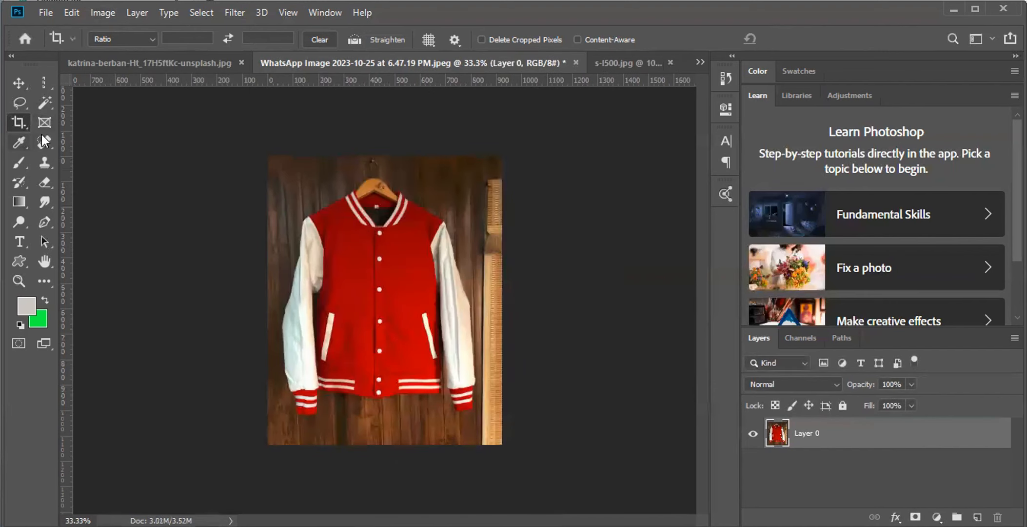
pyautogui.hotkey('ctrl', 'z')
pyautogui.hotkey('ctrl', 'z')
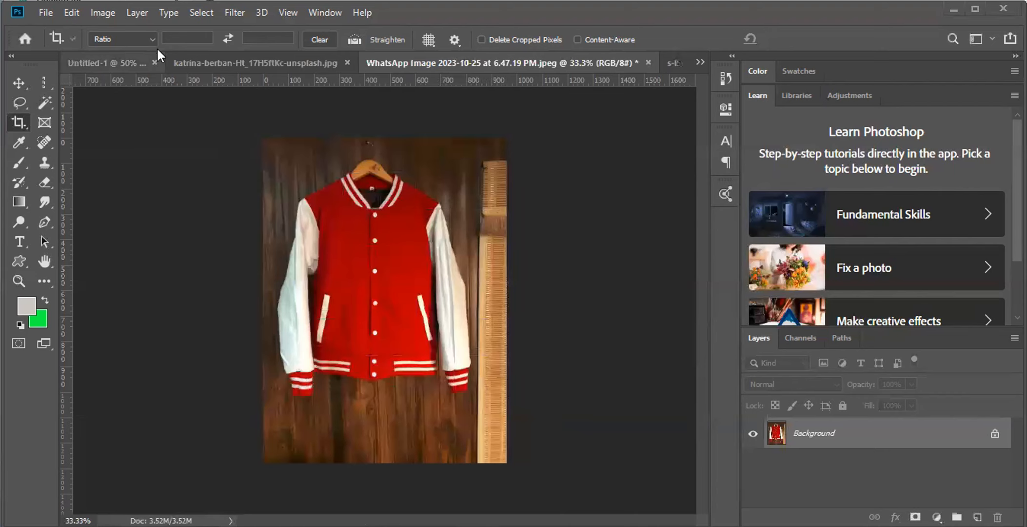
# - Set the canvas height of the varsity jacket photo to 960 pixels at a width of 960 pixels, accepting the clipping
pyautogui.click(102, 11)
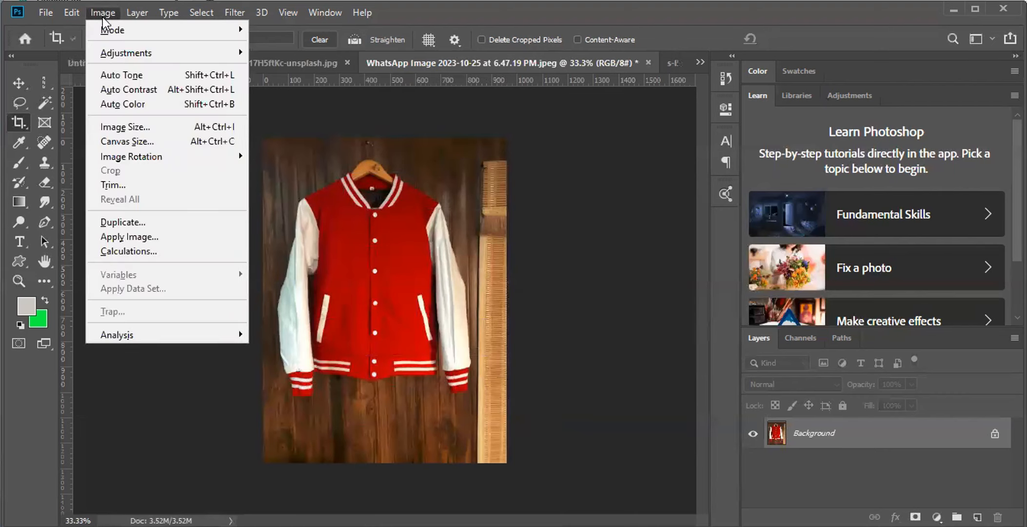
pyautogui.click(120, 142)
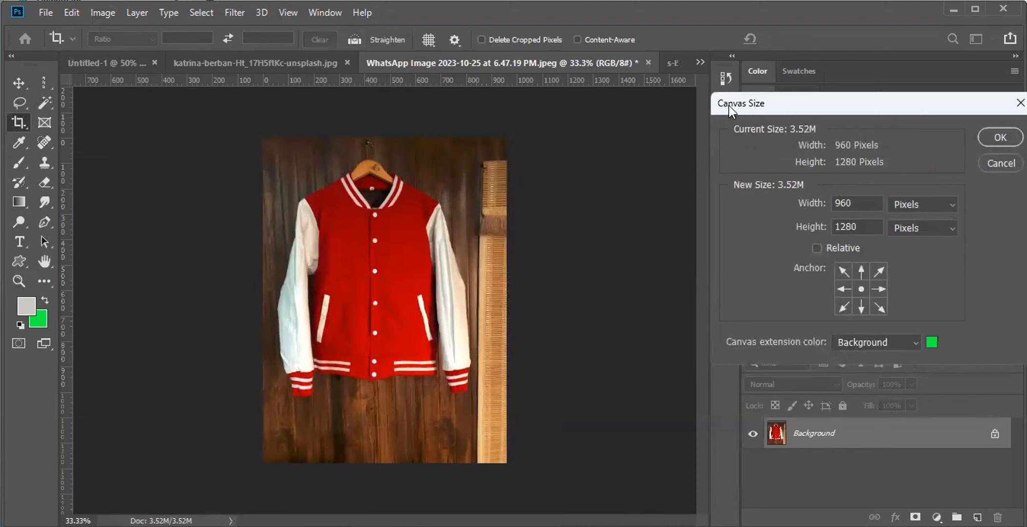
pyautogui.moveTo(747, 105); pyautogui.dragTo(576, 128)
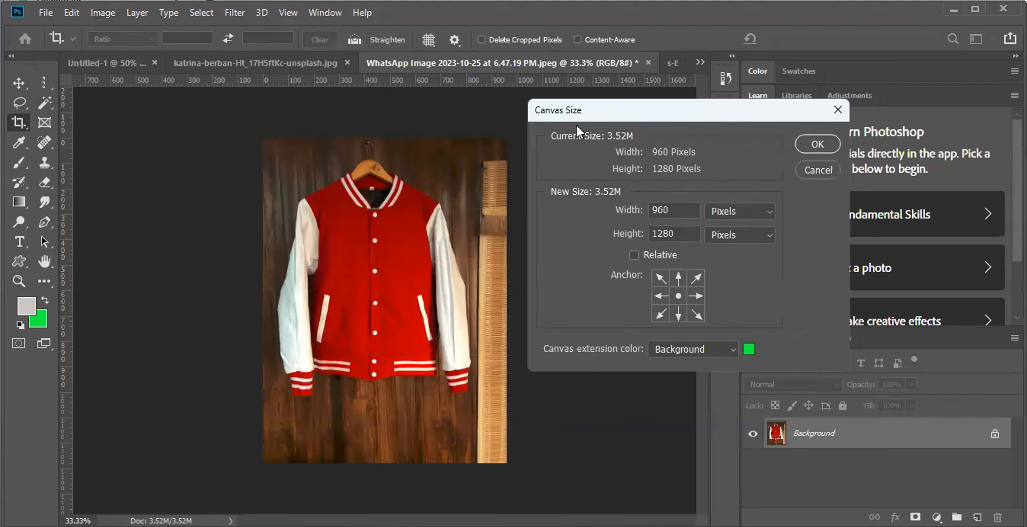
pyautogui.doubleClick(667, 212)
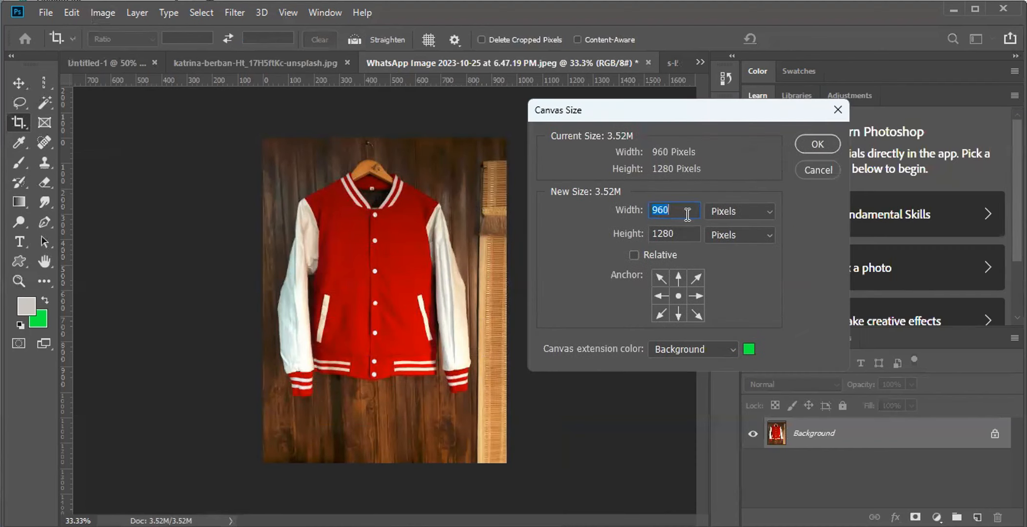
pyautogui.doubleClick(657, 229)
pyautogui.write('960')
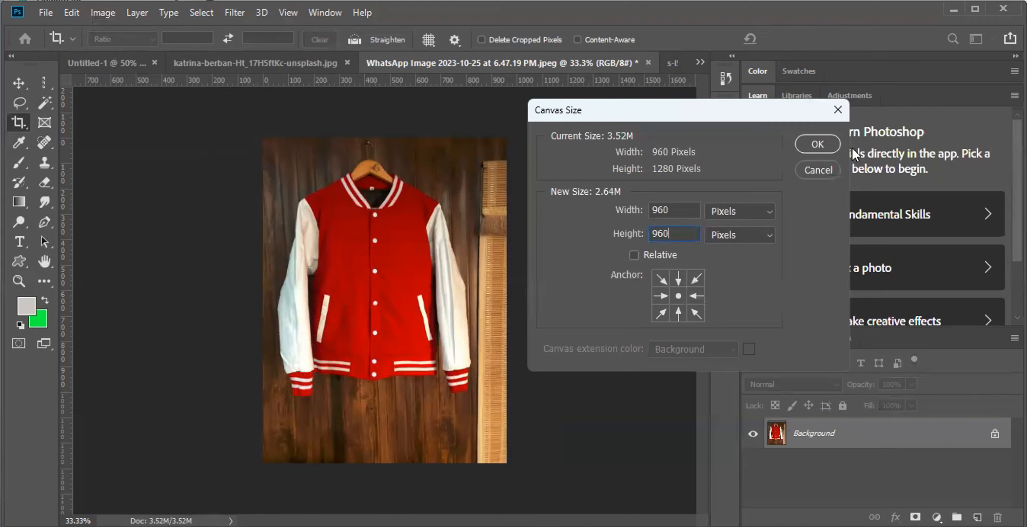
pyautogui.click(816, 142)
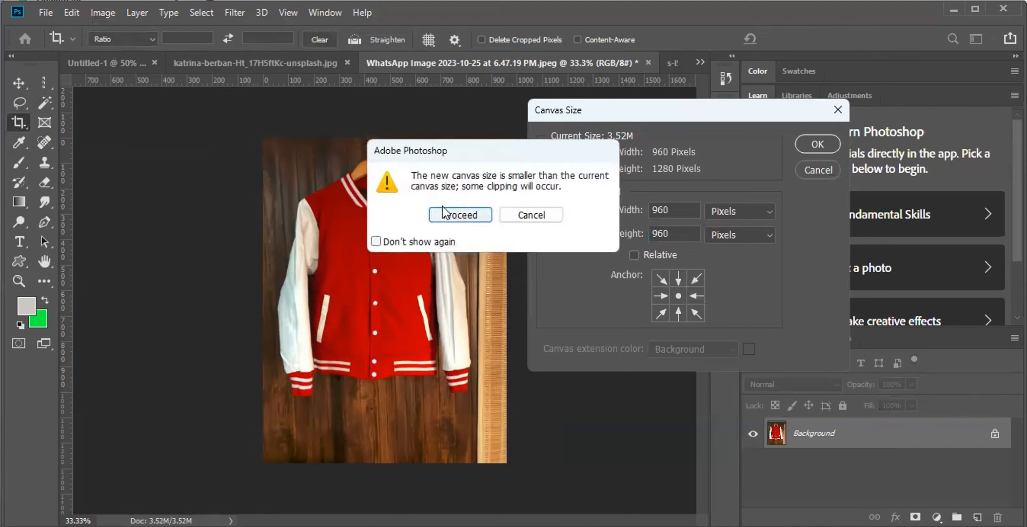
pyautogui.click(444, 213)
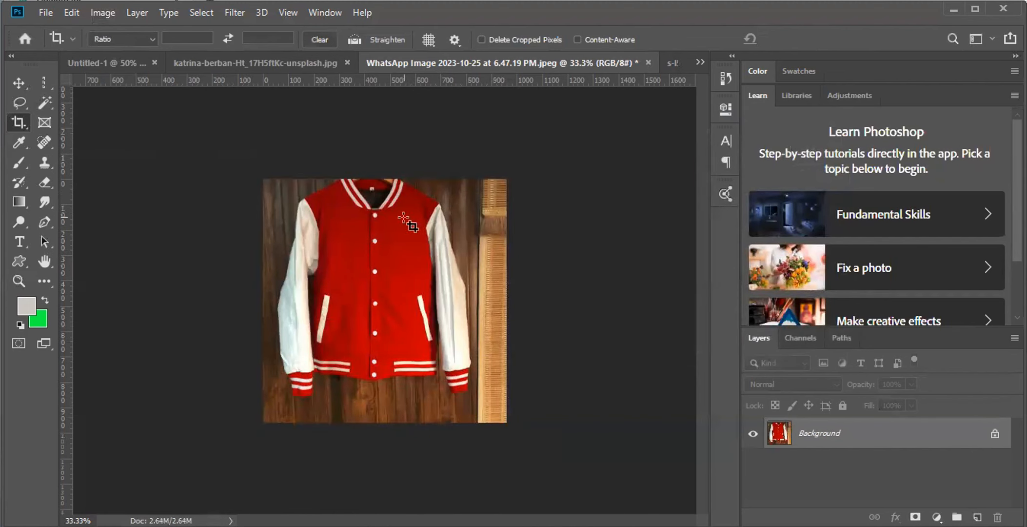
# - Undo the canvas resize and look up the shortcut listed for the Canvas Size command
pyautogui.press('ctrl')
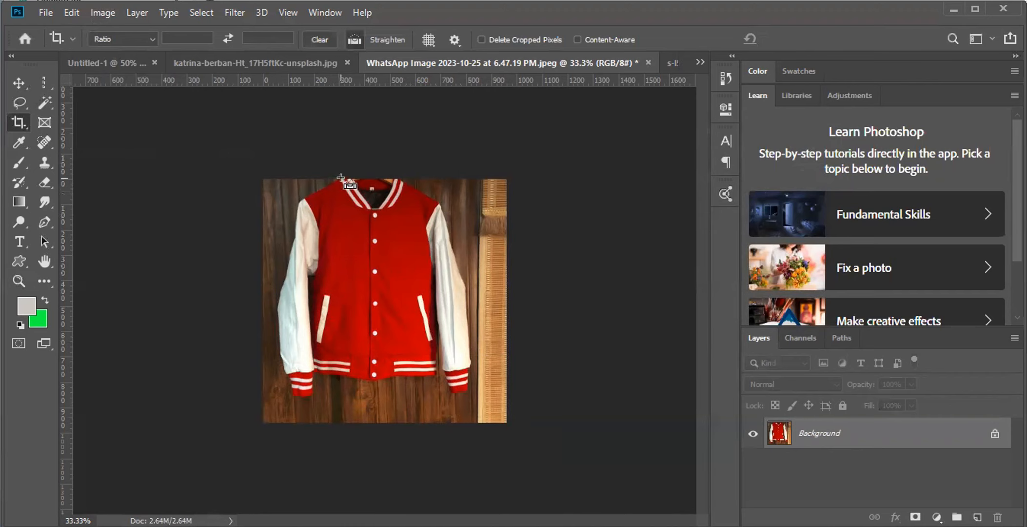
pyautogui.hotkey('ctrl', 'z')
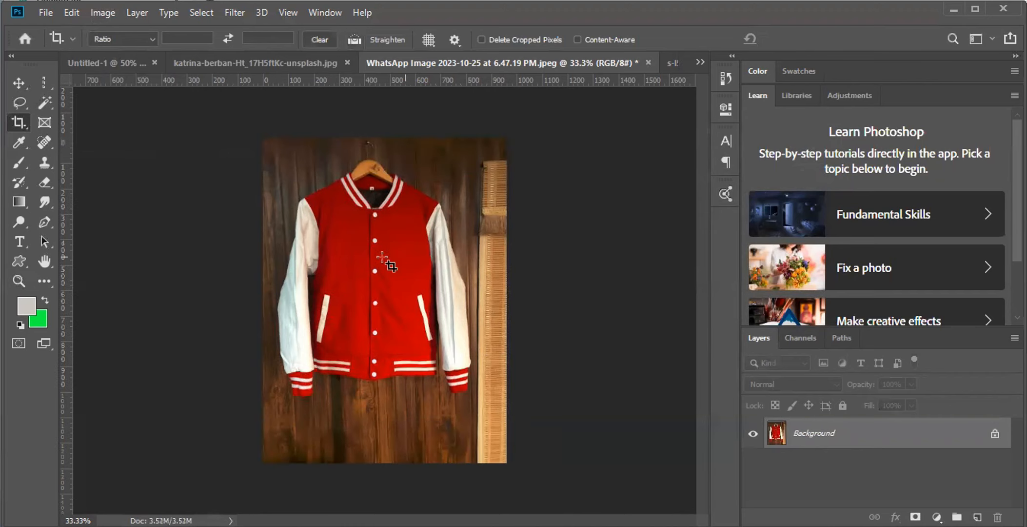
pyautogui.click(103, 12)
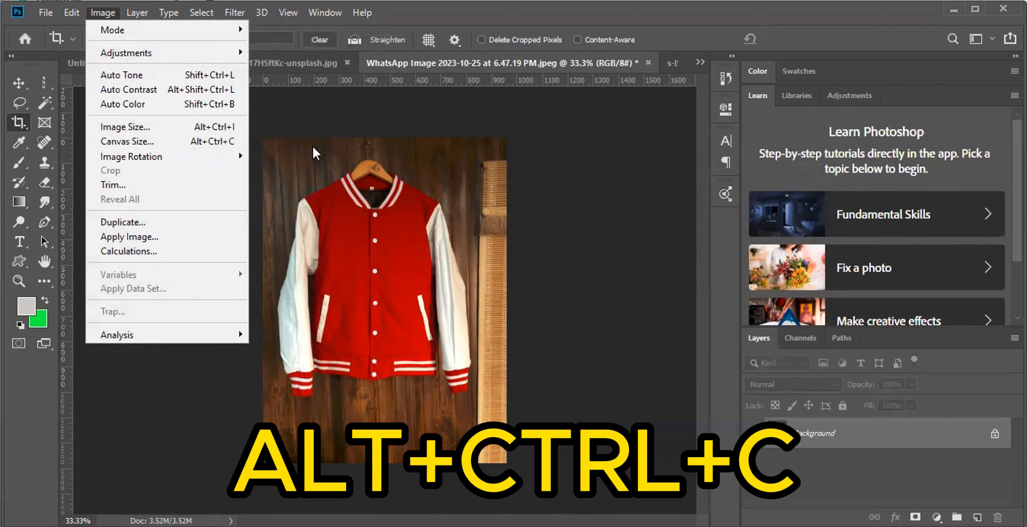
pyautogui.click(357, 144)
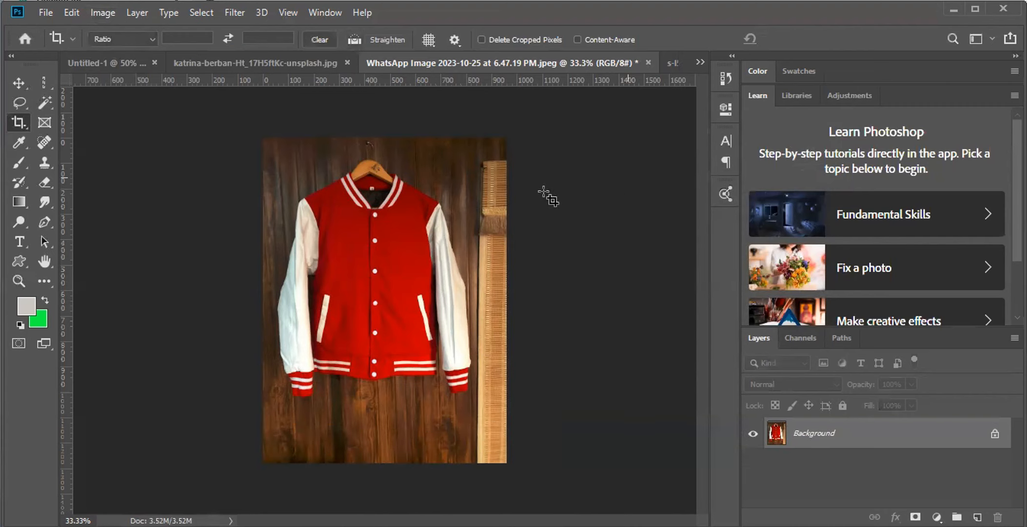
pyautogui.press('ctrl')
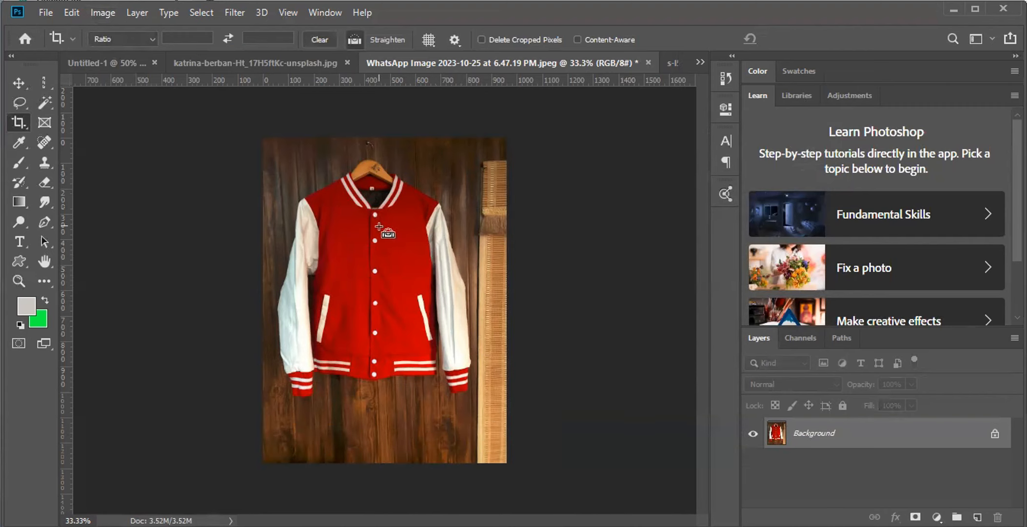
# - Set the canvas height of the varsity jacket photo to 960 pixels with the anchor at the top centre, accepting the clipping
pyautogui.click(82, 14)
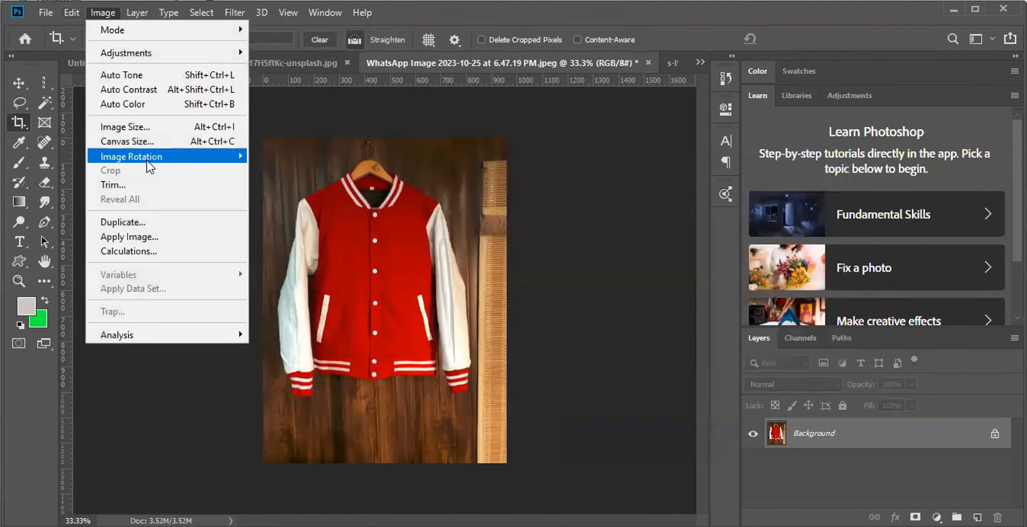
pyautogui.click(132, 141)
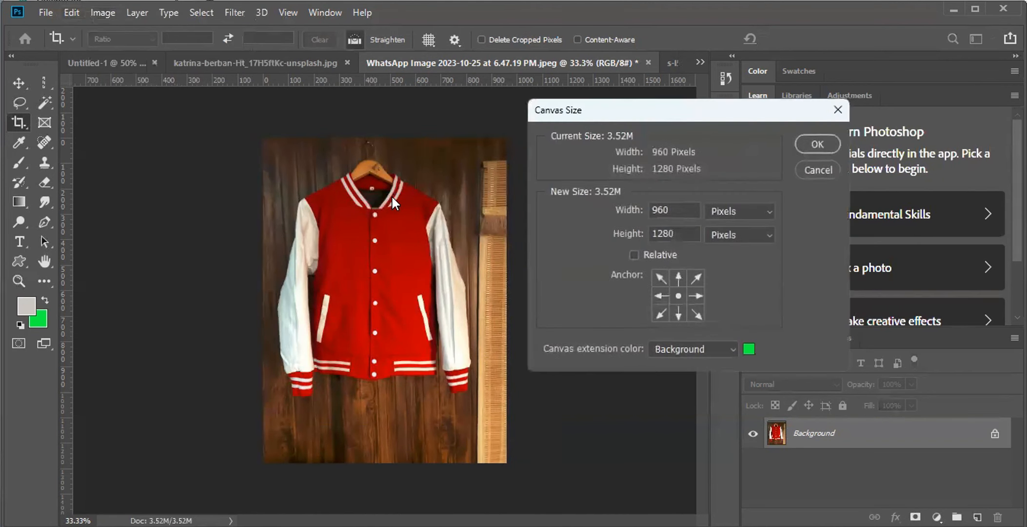
pyautogui.doubleClick(662, 234)
pyautogui.write('96')
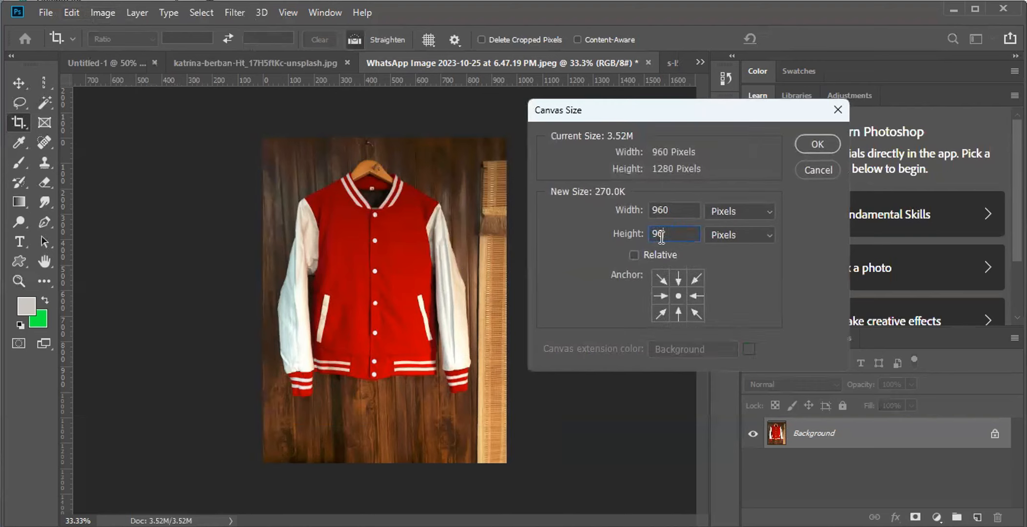
pyautogui.write('0')
pyautogui.click(678, 296)
pyautogui.click(678, 274)
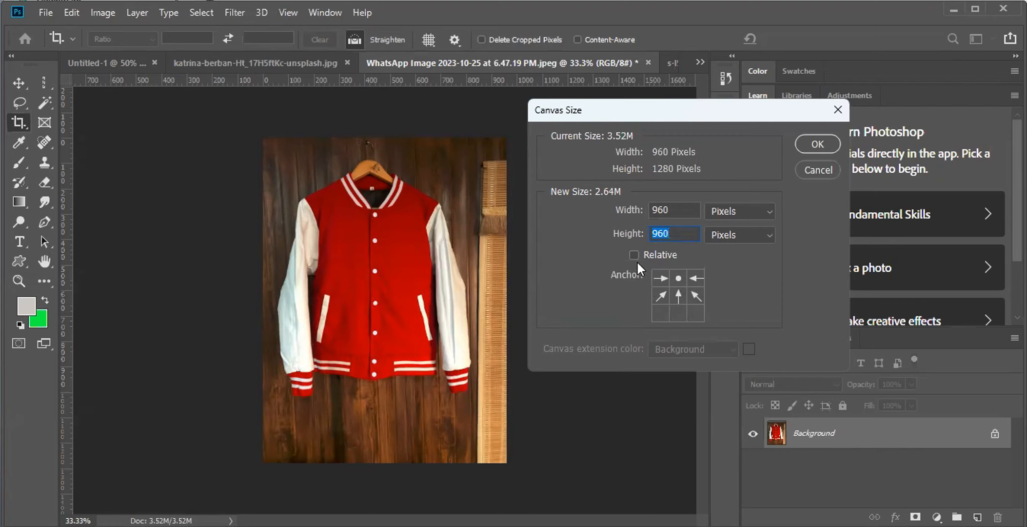
pyautogui.click(800, 145)
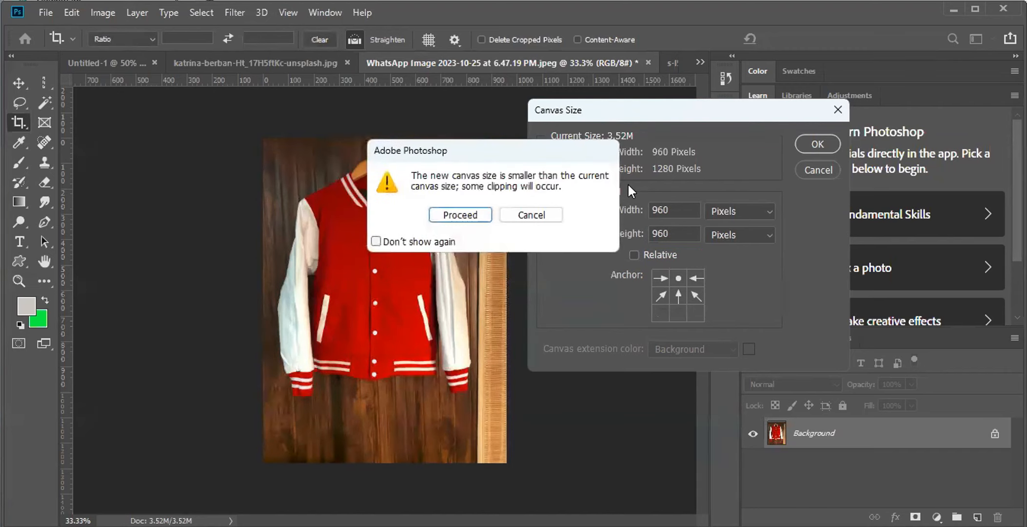
pyautogui.click(484, 208)
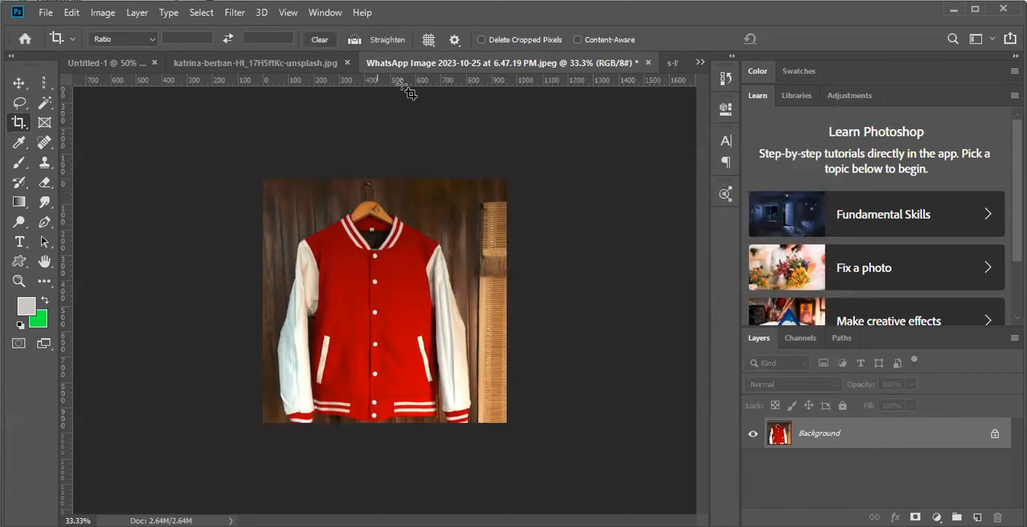
# - Set the canvas width of the jacket photo to 860 pixels with the anchor at the middle left, accepting the clipping
pyautogui.click(103, 12)
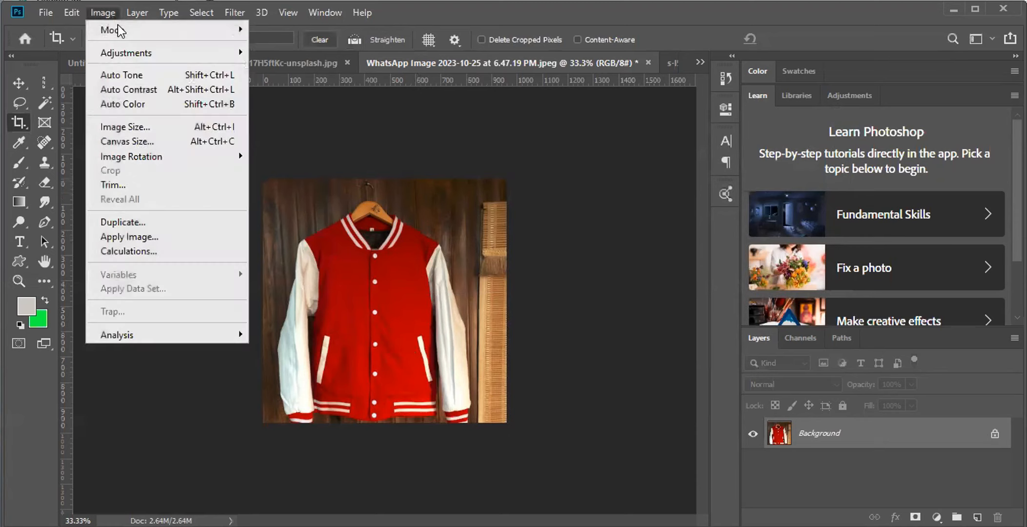
pyautogui.click(147, 143)
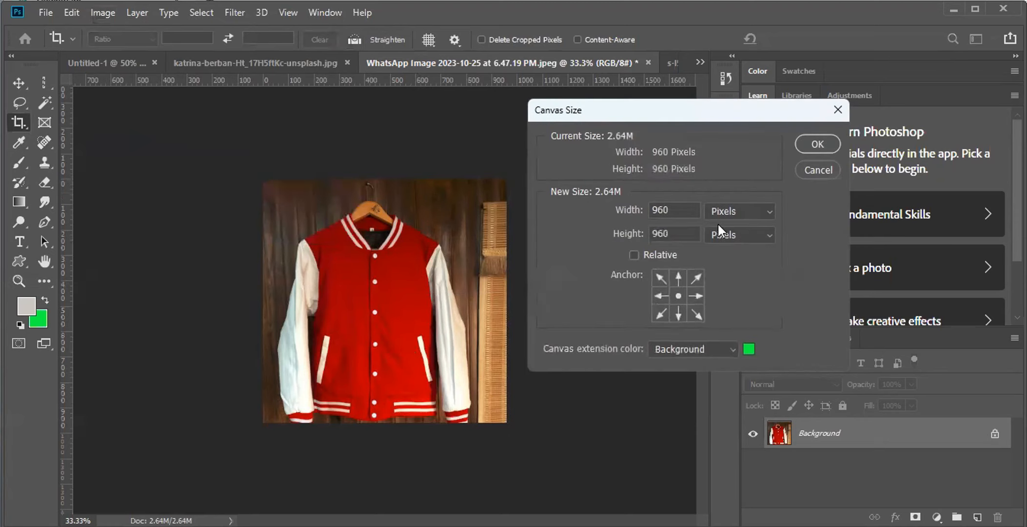
pyautogui.doubleClick(668, 233)
pyautogui.doubleClick(662, 207)
pyautogui.write('860')
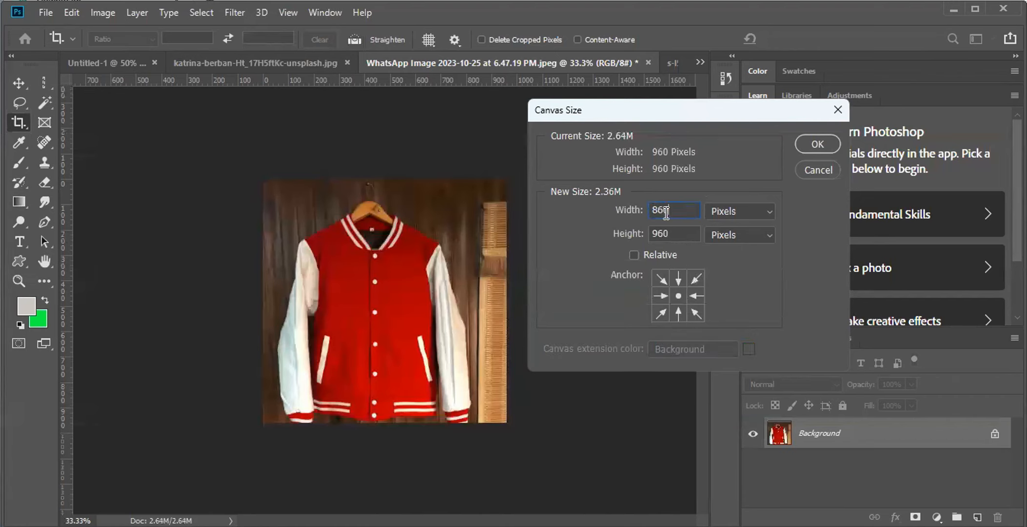
pyautogui.click(660, 296)
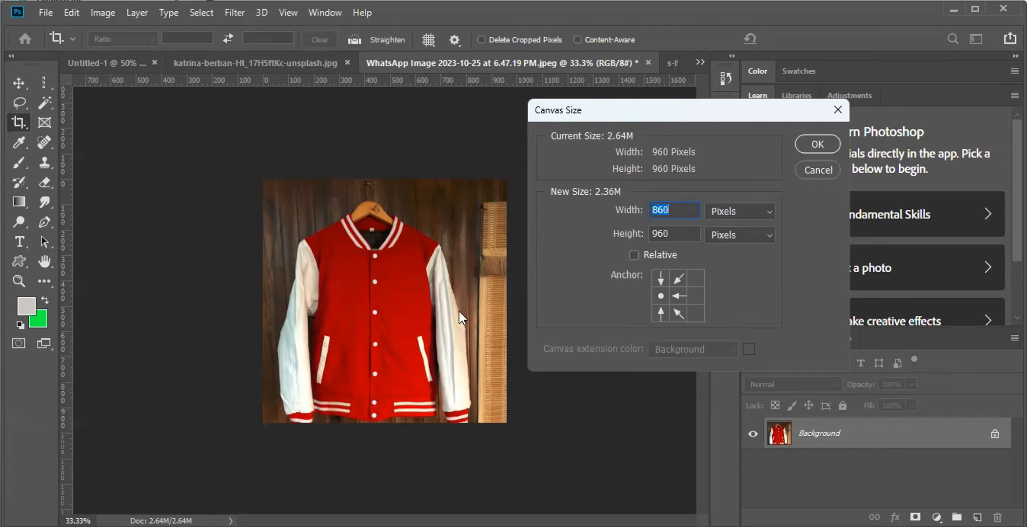
pyautogui.click(813, 150)
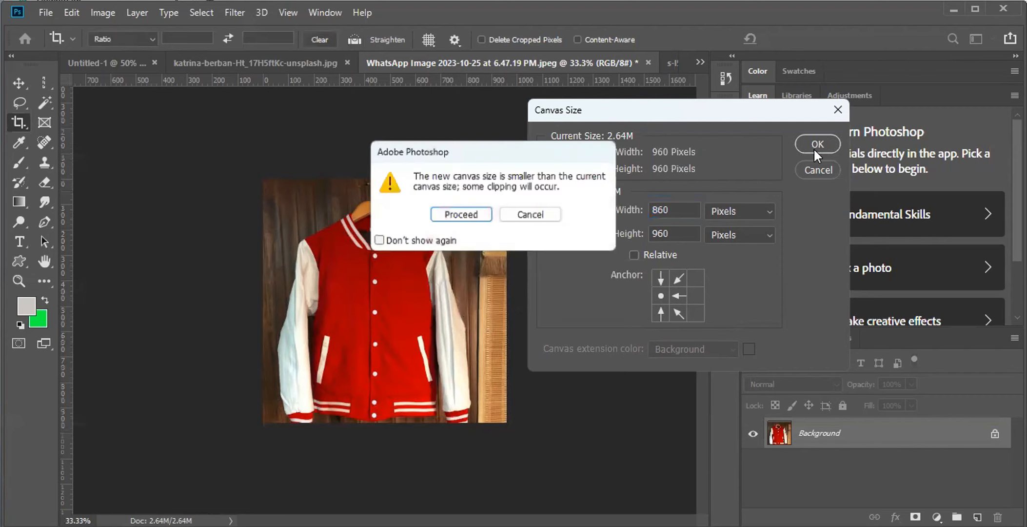
pyautogui.click(460, 215)
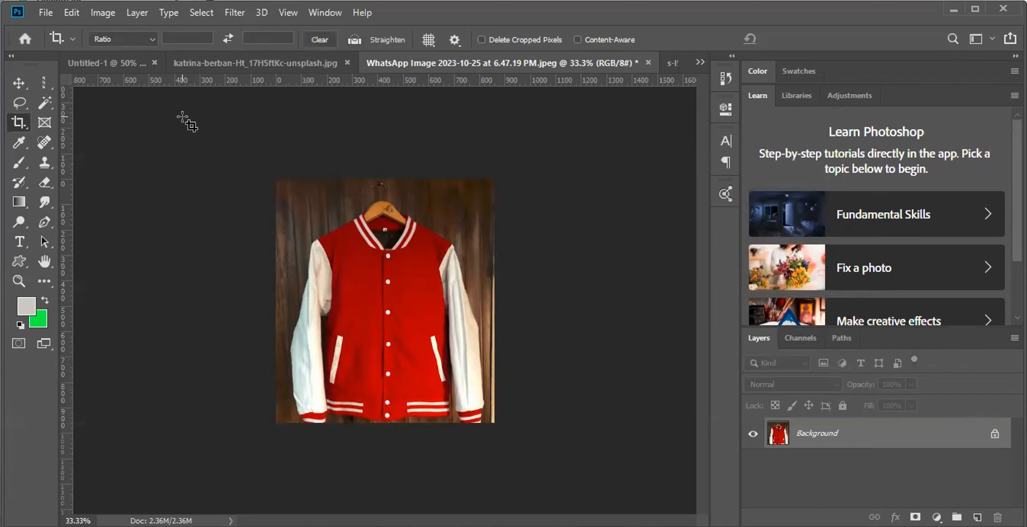
# - Undo both canvas size changes of the varsity jacket photo
pyautogui.hotkey('ctrl', 'z')
pyautogui.hotkey('ctrl', 'z')
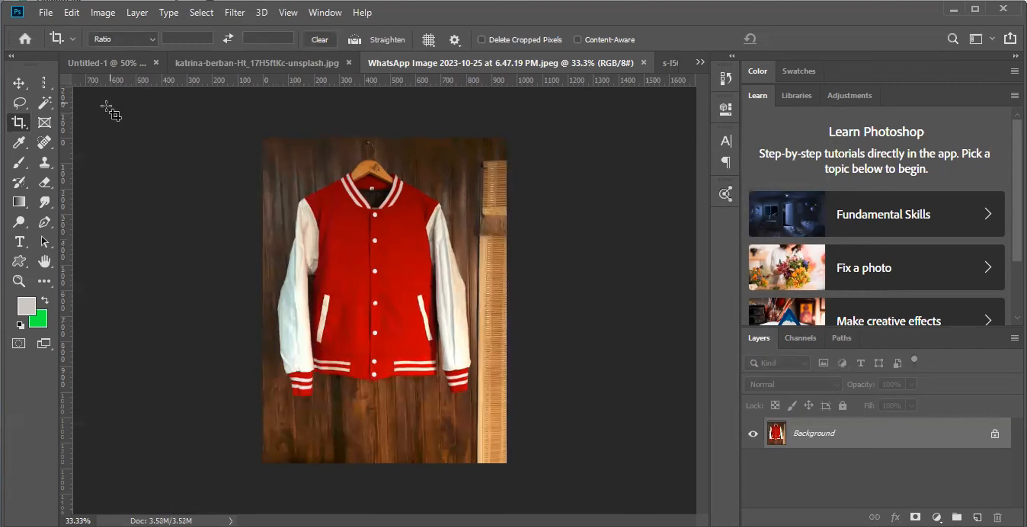
# - Start a crop frame on the full jacket photo and set its constraint to W x H x Resolution
pyautogui.rightClick(21, 126)
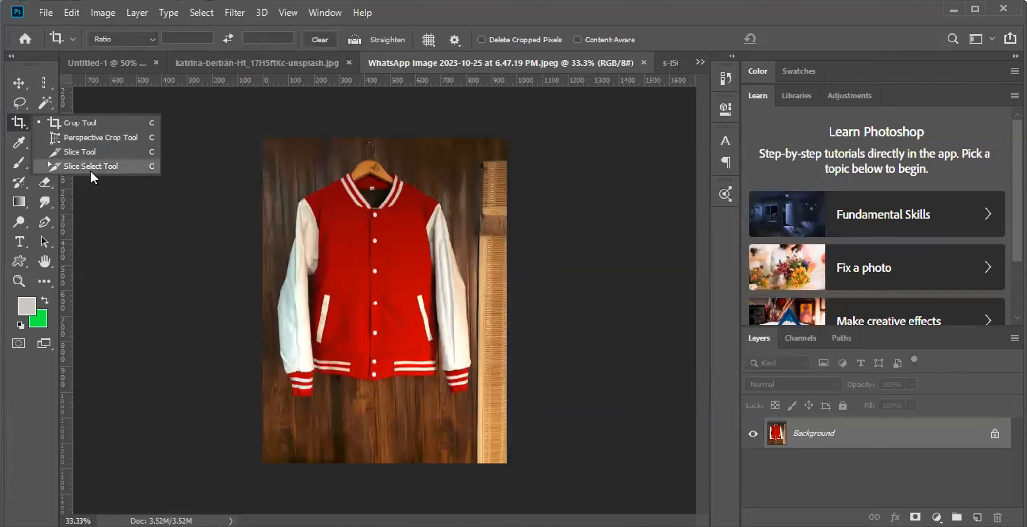
pyautogui.click(20, 123)
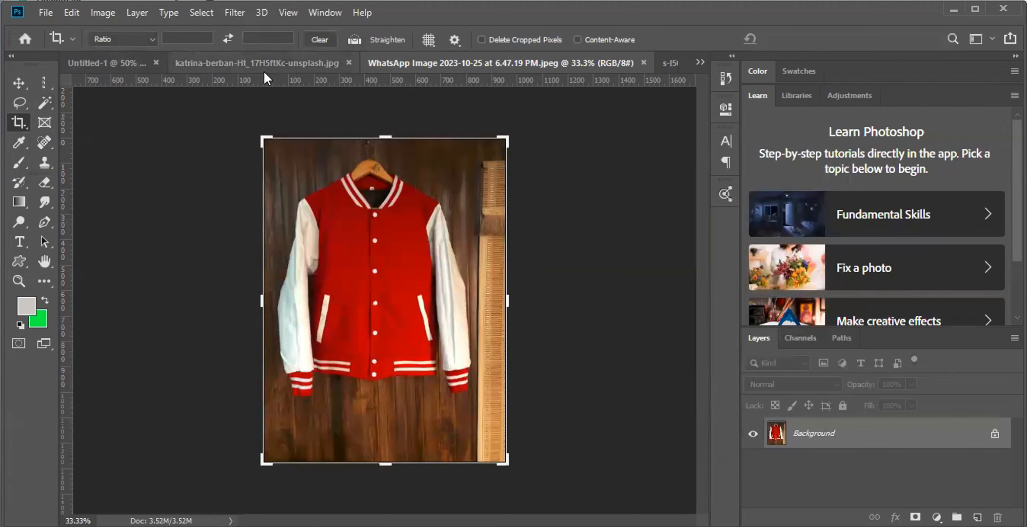
pyautogui.click(125, 40)
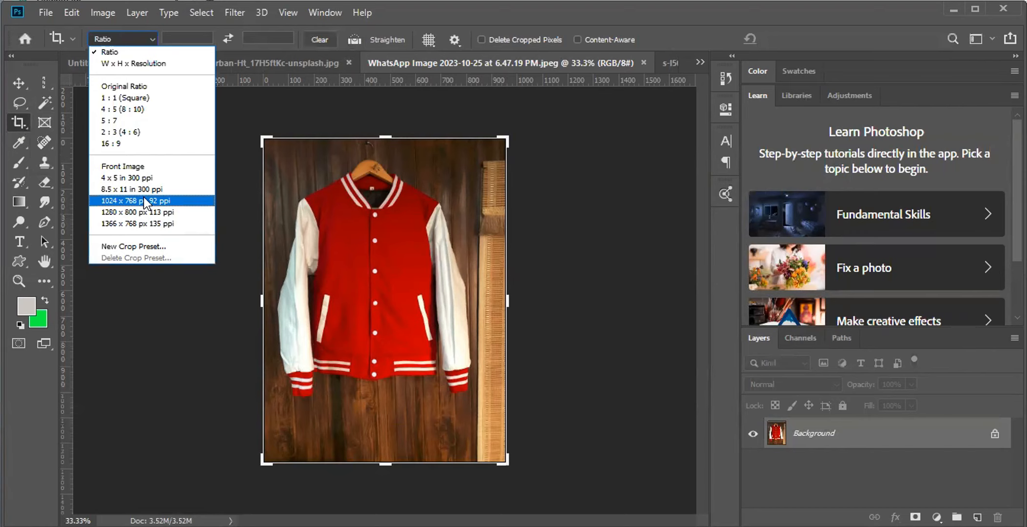
pyautogui.click(395, 429)
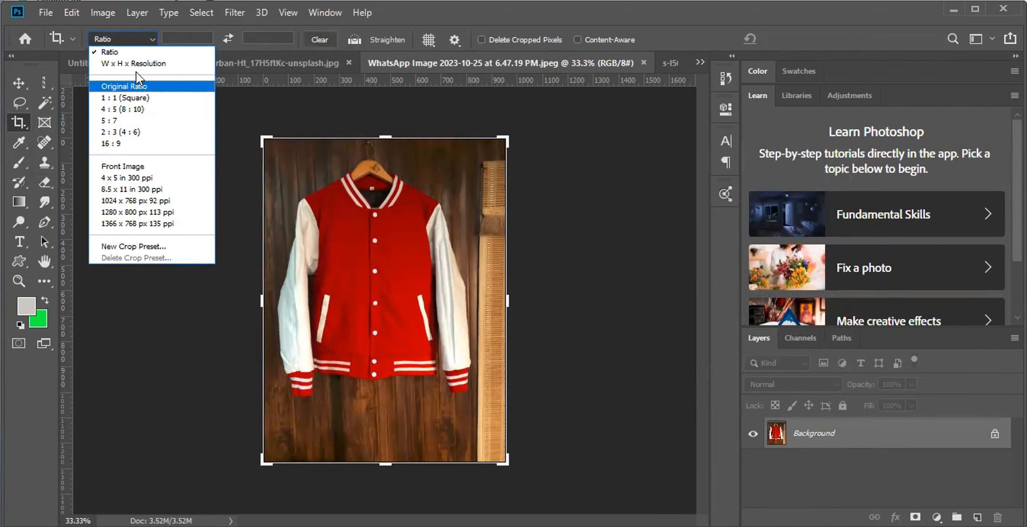
pyautogui.click(141, 61)
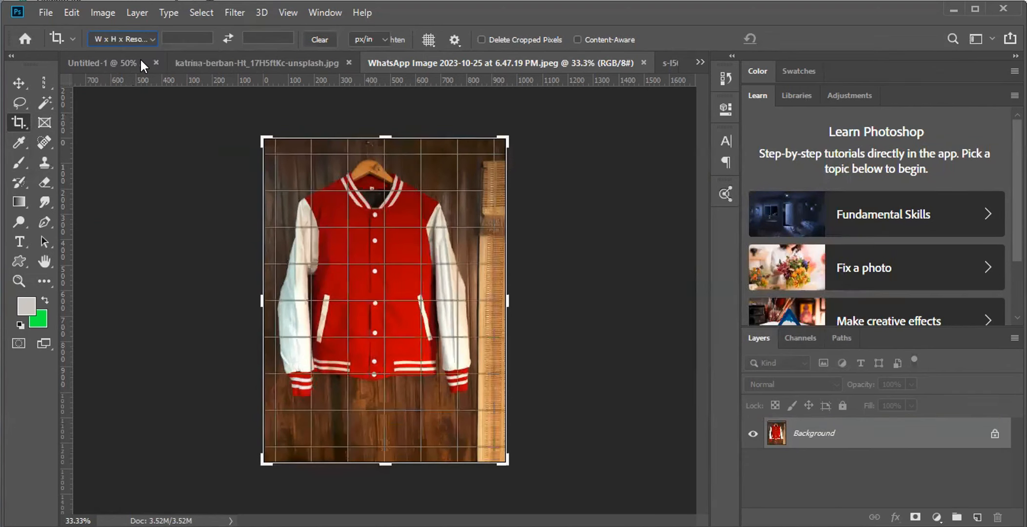
# - Try to set the crop width to 0.010 inches and dismiss the range warning
pyautogui.click(266, 38)
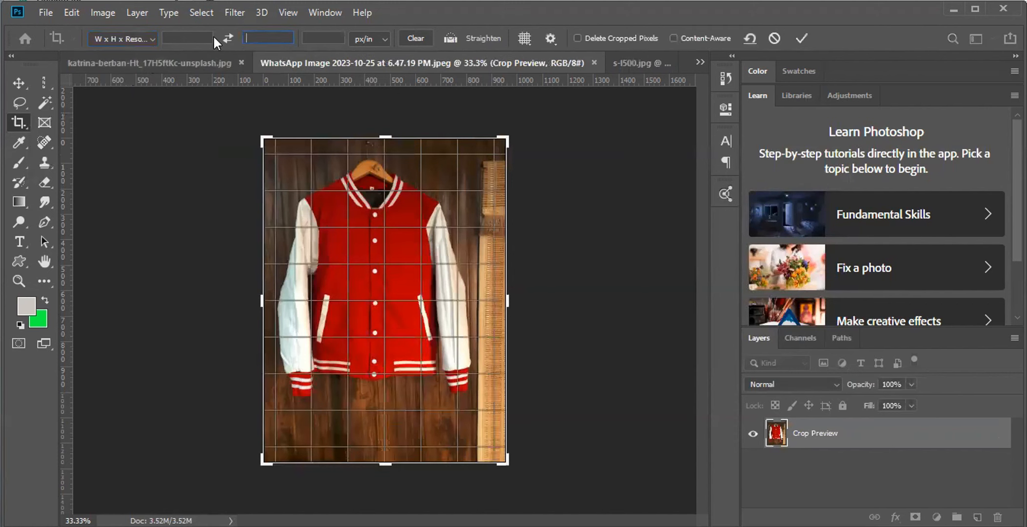
pyautogui.click(203, 37)
pyautogui.click(279, 37)
pyautogui.moveTo(274, 35); pyautogui.dragTo(154, 28)
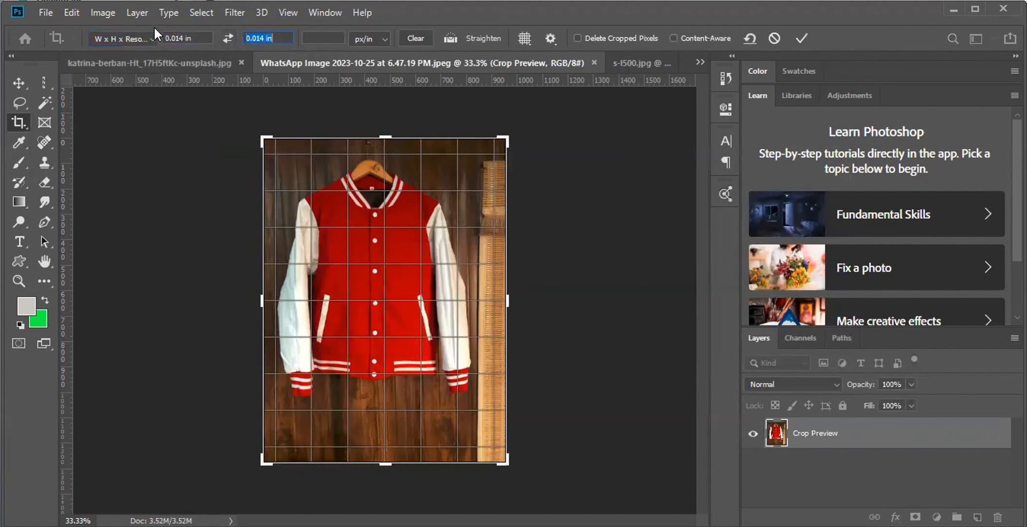
pyautogui.click(382, 42)
pyautogui.click(371, 52)
pyautogui.click(193, 37)
pyautogui.click(195, 38)
pyautogui.doubleClick(186, 37)
pyautogui.write('0.010')
pyautogui.press('Return')
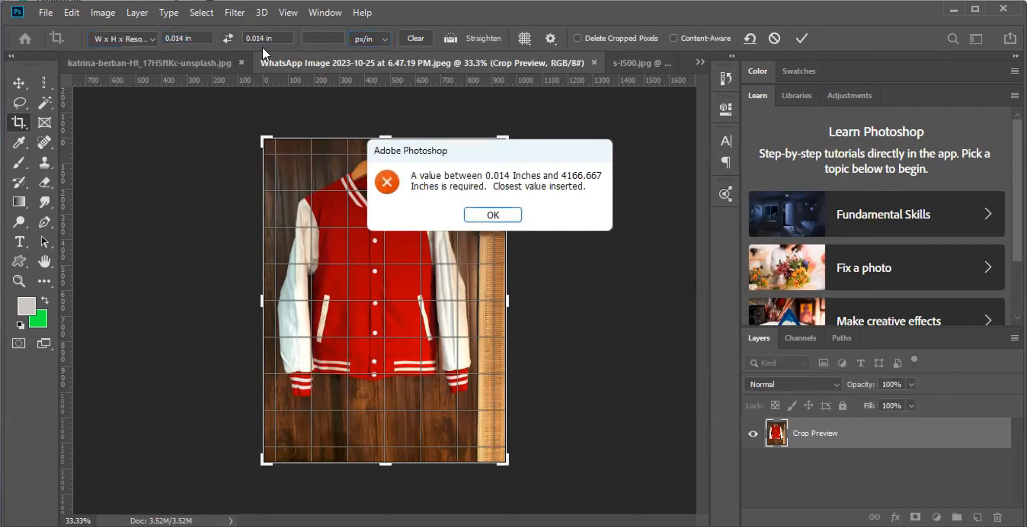
pyautogui.click(492, 214)
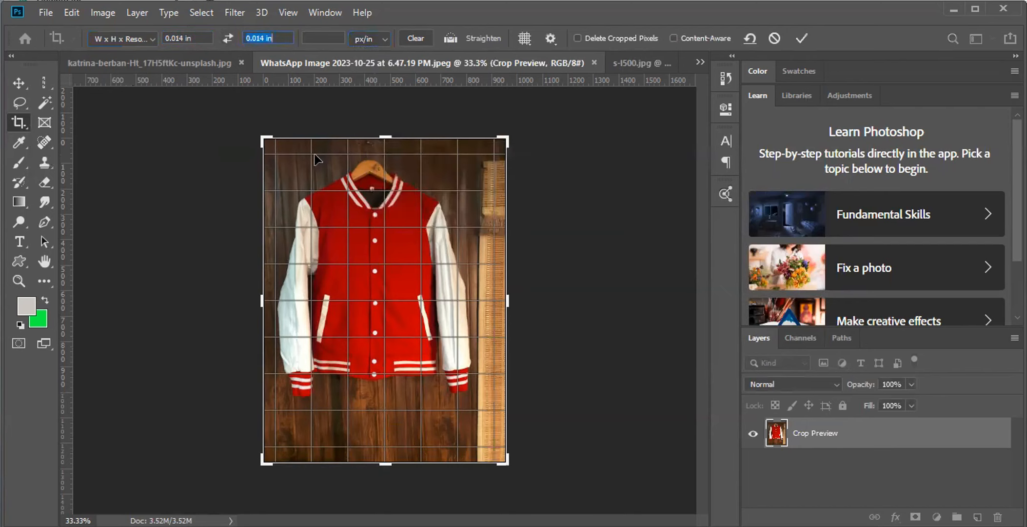
# - Swap the crop frame's width and height values several times and clear the dimension values
pyautogui.click(229, 39)
pyautogui.click(229, 37)
pyautogui.click(230, 37)
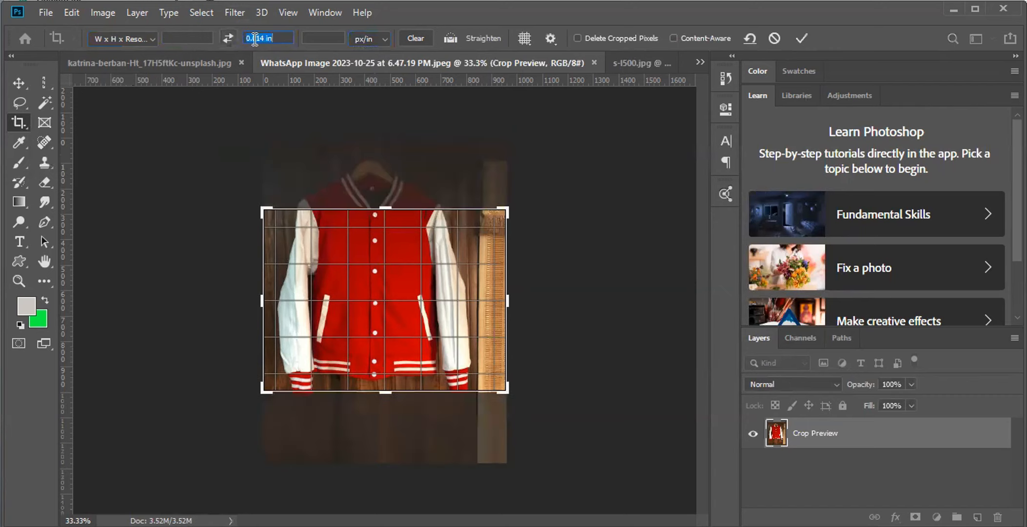
pyautogui.click(418, 37)
# - Apply the Original Ratio preset to the crop frame, followed by the 1 : 1 (Square) preset
pyautogui.click(106, 38)
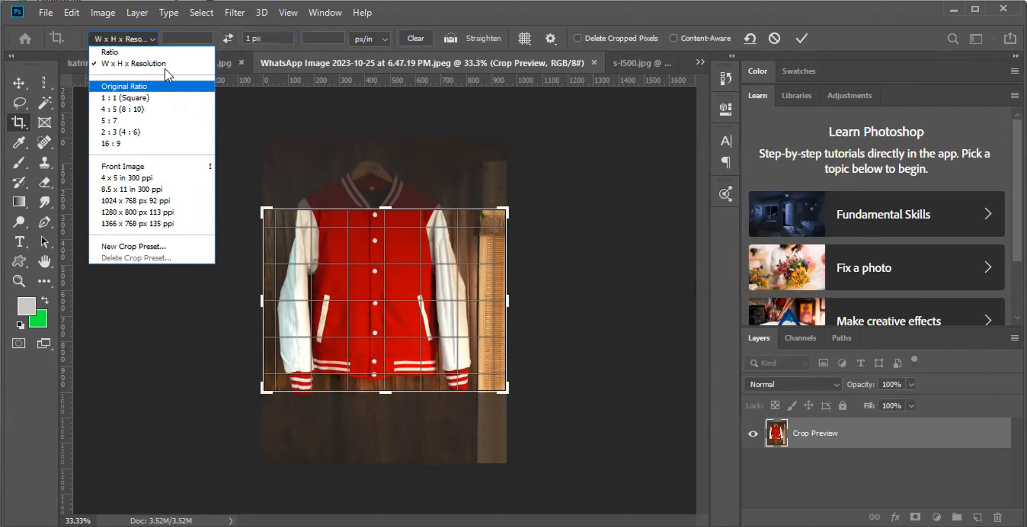
pyautogui.click(139, 85)
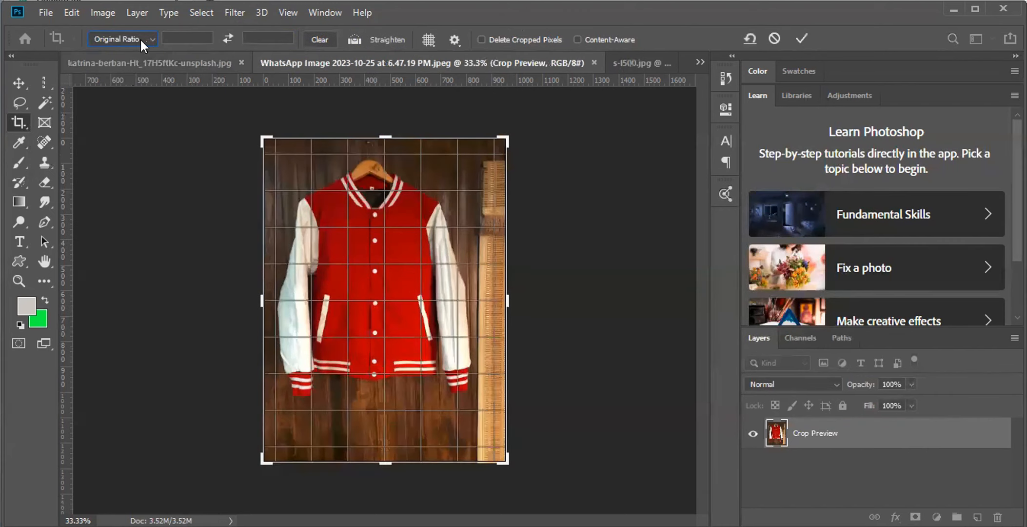
pyautogui.click(141, 42)
pyautogui.click(132, 98)
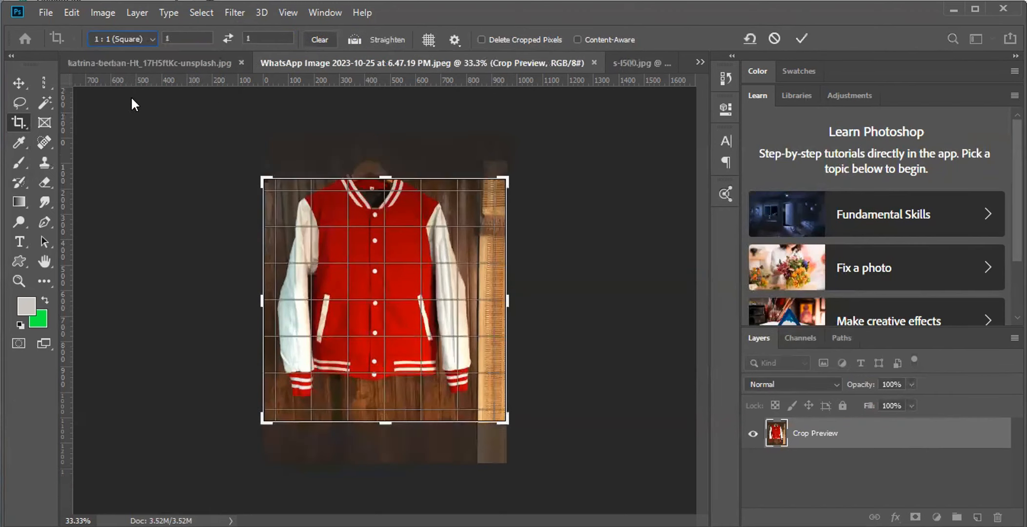
# - Change the crop frame to the 16 : 9 ratio, followed by the Front Image dimensions
pyautogui.click(138, 43)
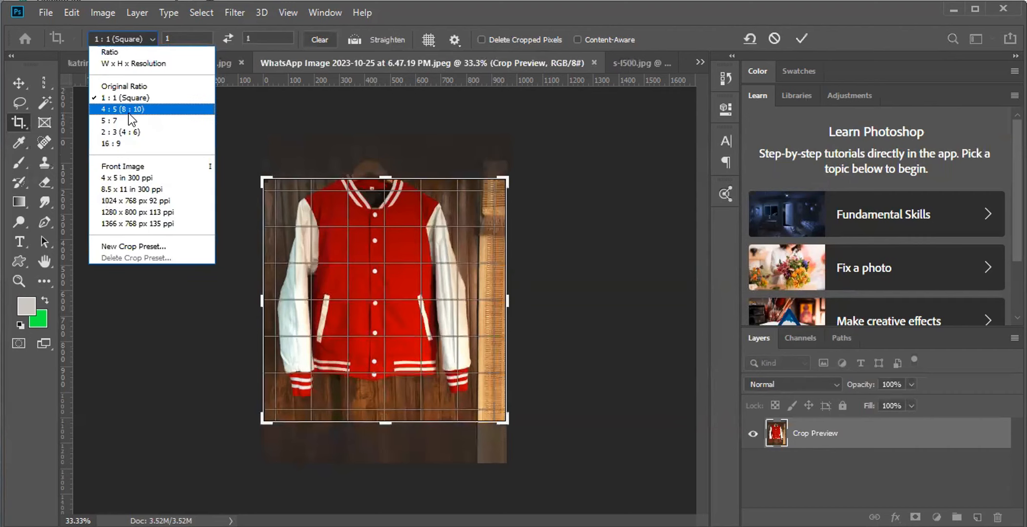
pyautogui.click(133, 143)
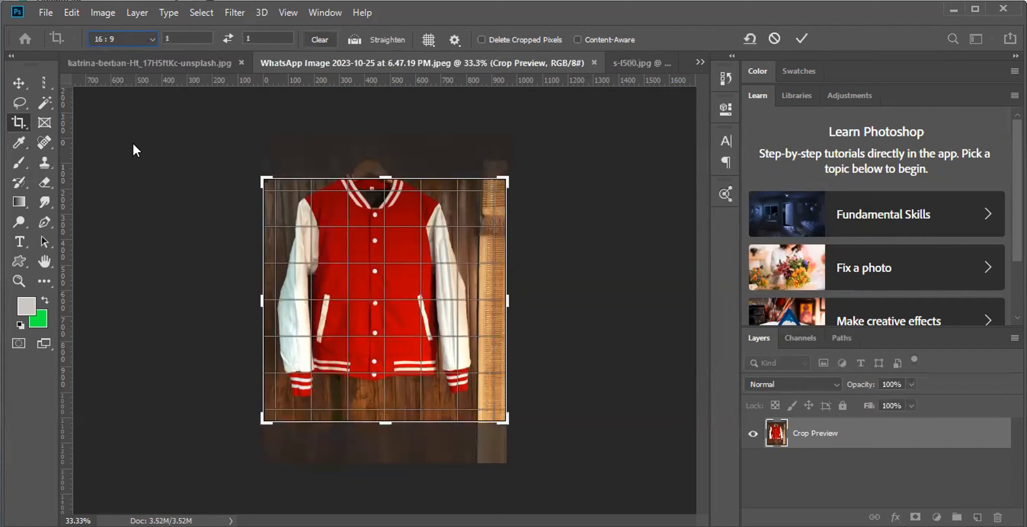
pyautogui.click(128, 42)
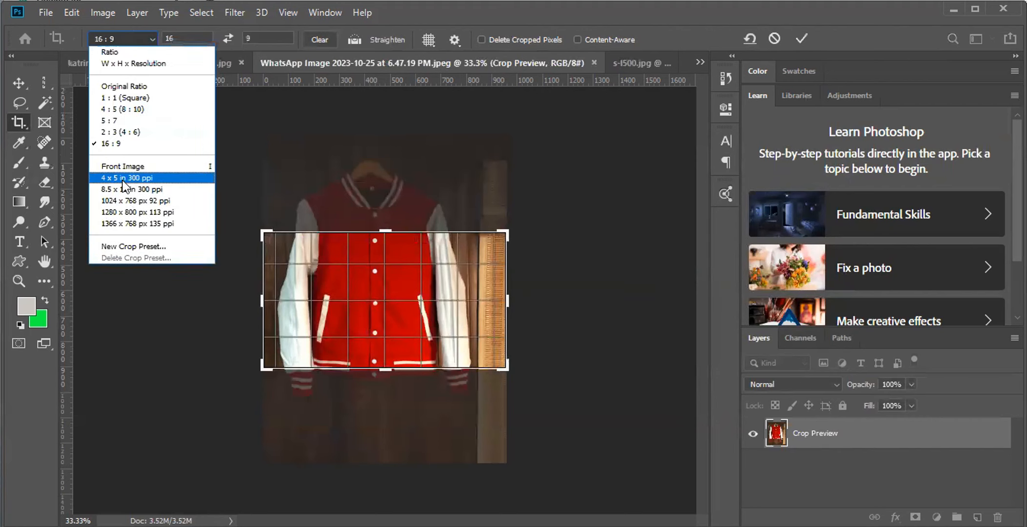
pyautogui.click(133, 166)
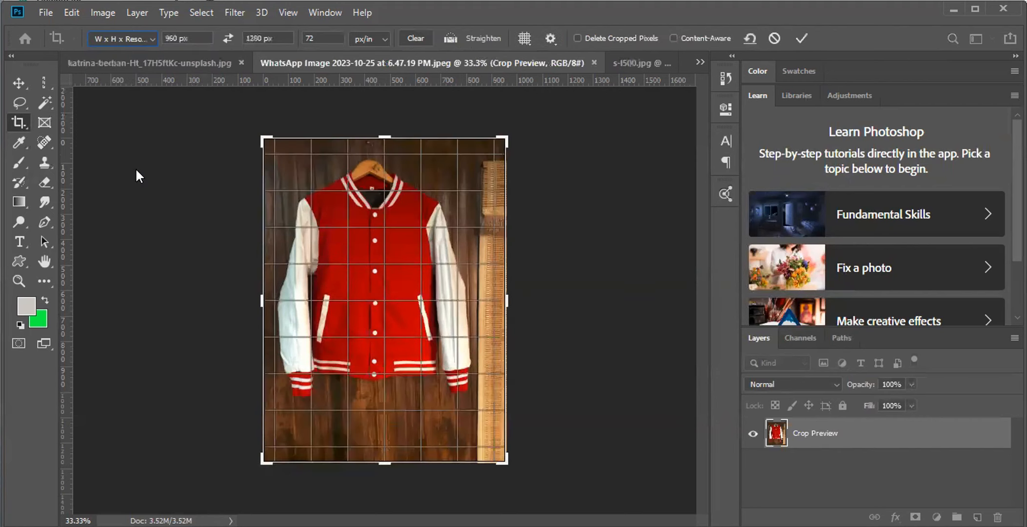
# - Try the 4 x 5 in 300 ppi preset on the crop frame and switch it to 8.5 x 11 in 300 ppi
pyautogui.click(139, 38)
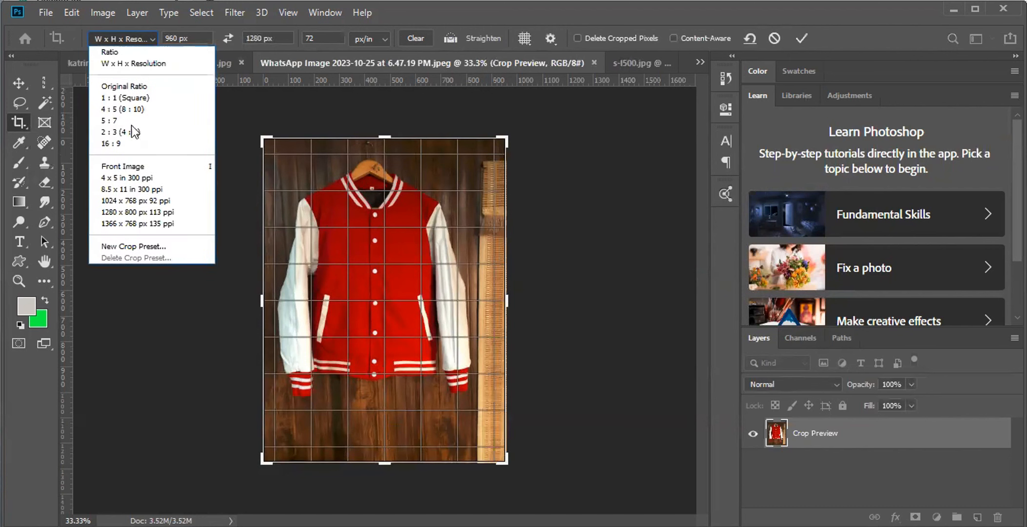
pyautogui.click(131, 177)
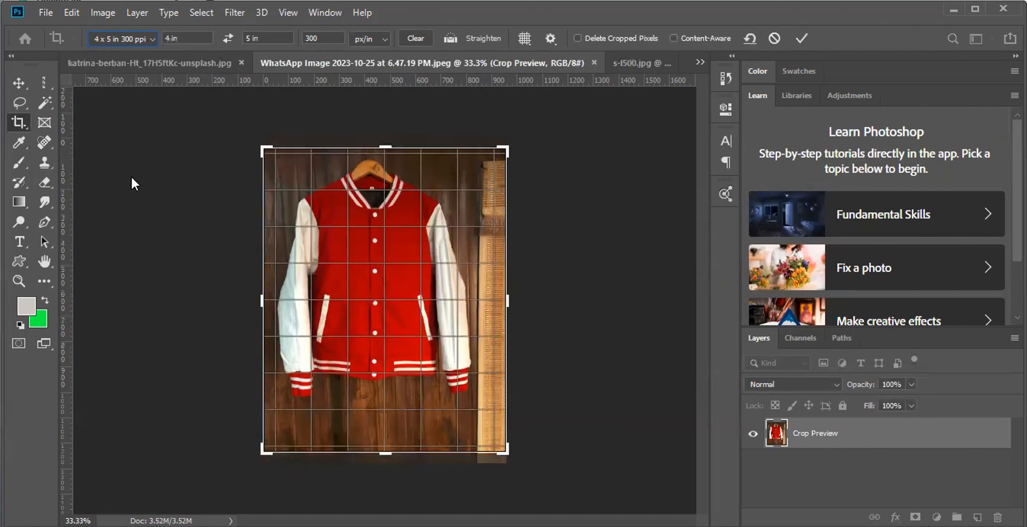
pyautogui.click(146, 39)
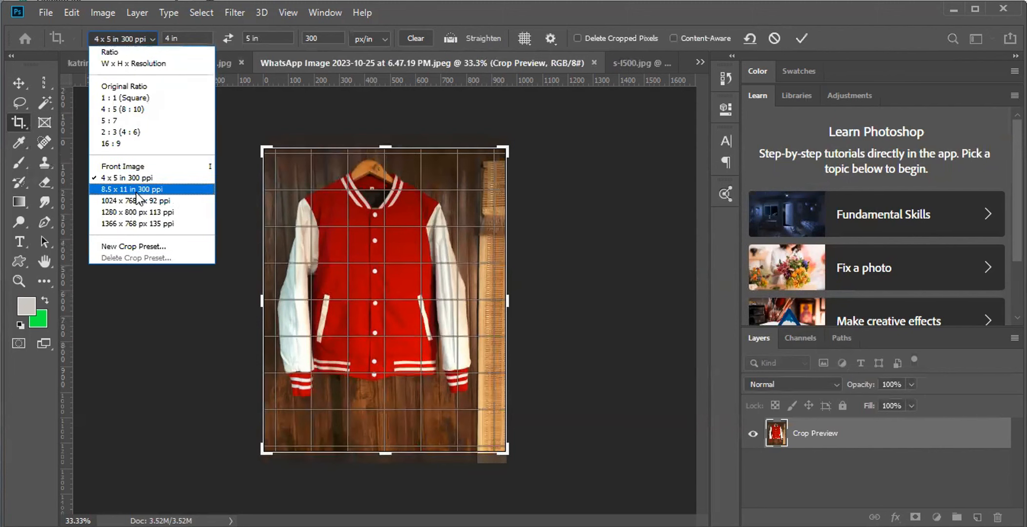
pyautogui.click(136, 190)
pyautogui.click(126, 40)
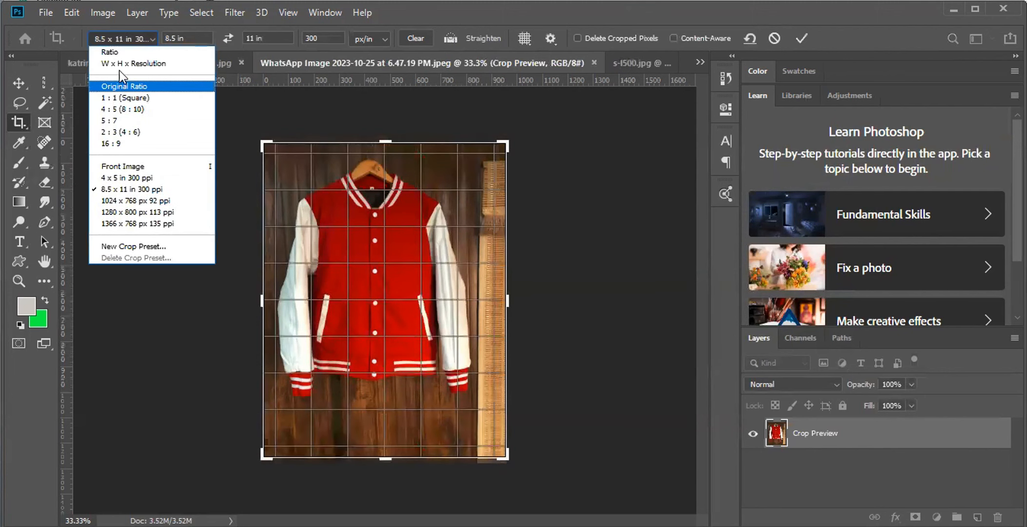
pyautogui.click(131, 246)
pyautogui.click(625, 175)
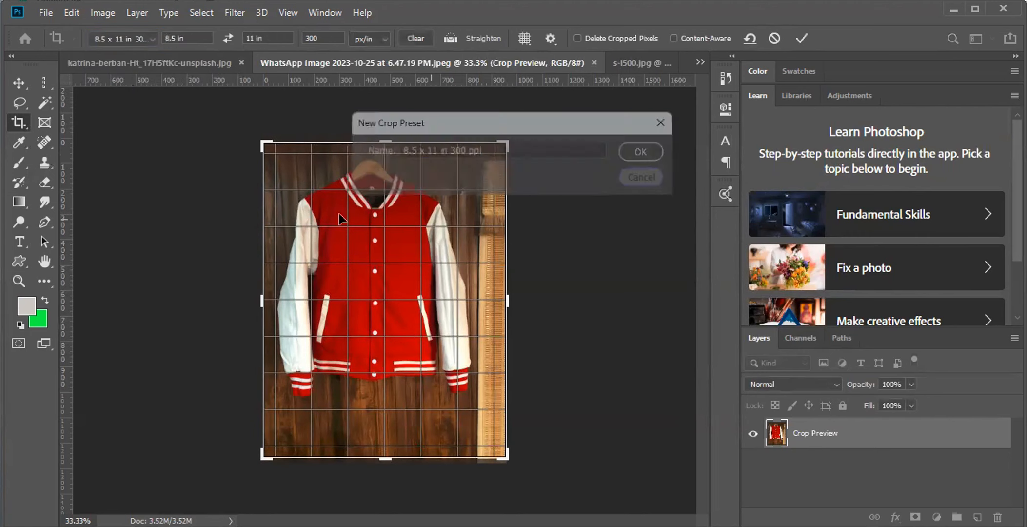
# - Save the current crop dimensions as a new crop preset named Passport
pyautogui.click(112, 39)
pyautogui.click(119, 245)
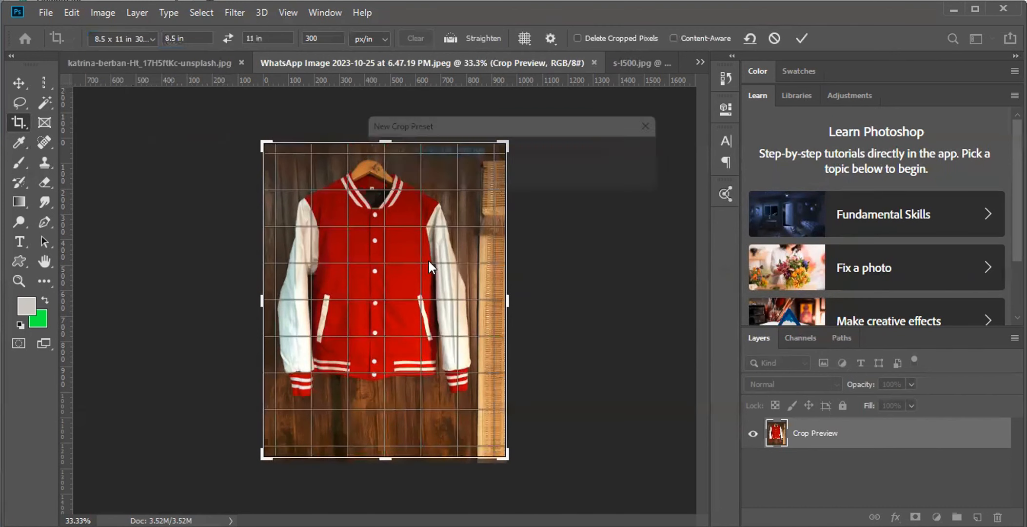
pyautogui.write('Passpor')
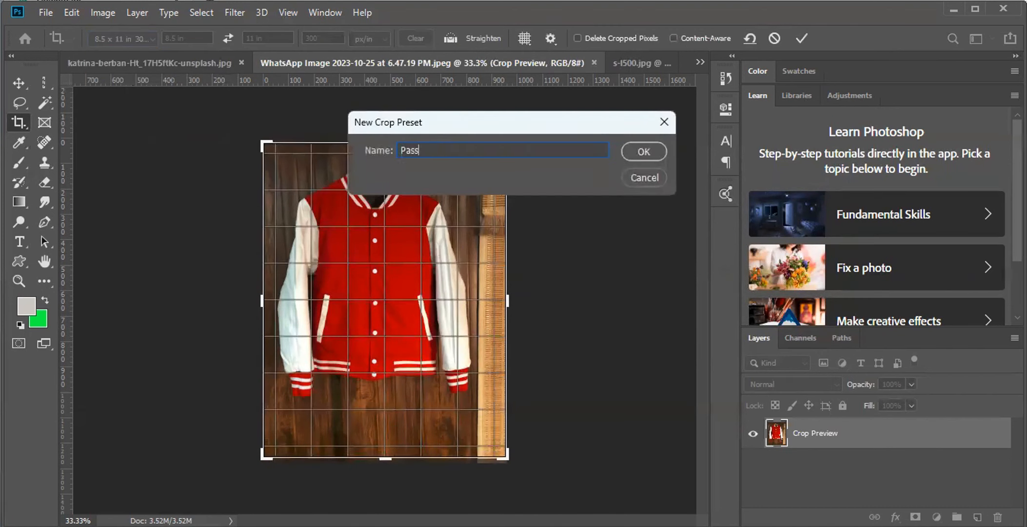
pyautogui.press('Return')
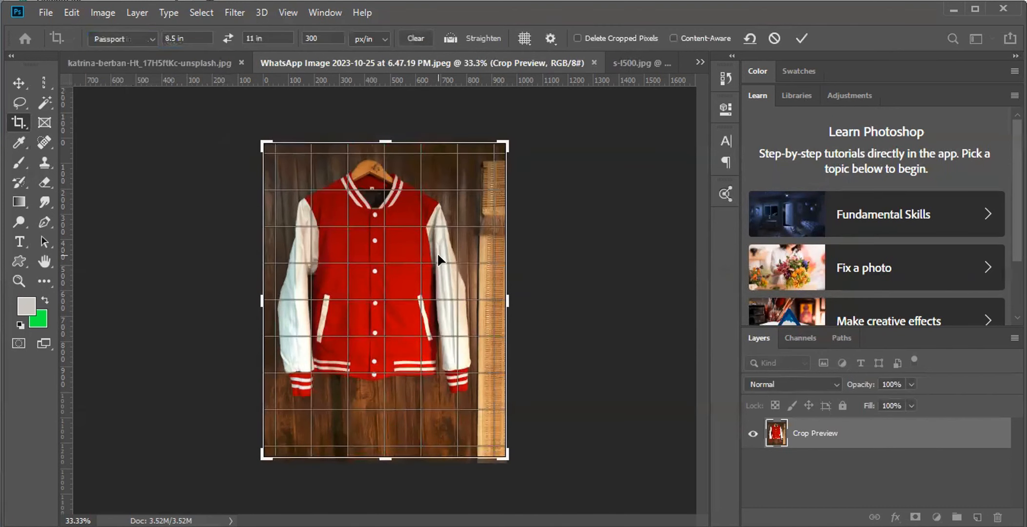
# - Set the crop frame to 2 in wide by 2 in high and apply the crop to the red jacket photo
pyautogui.click(172, 38)
pyautogui.write('2')
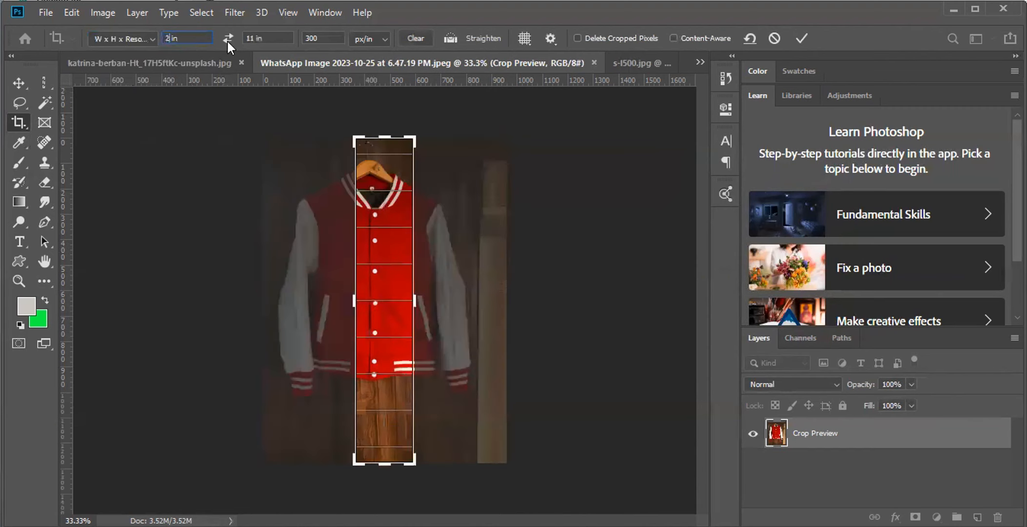
pyautogui.write('2')
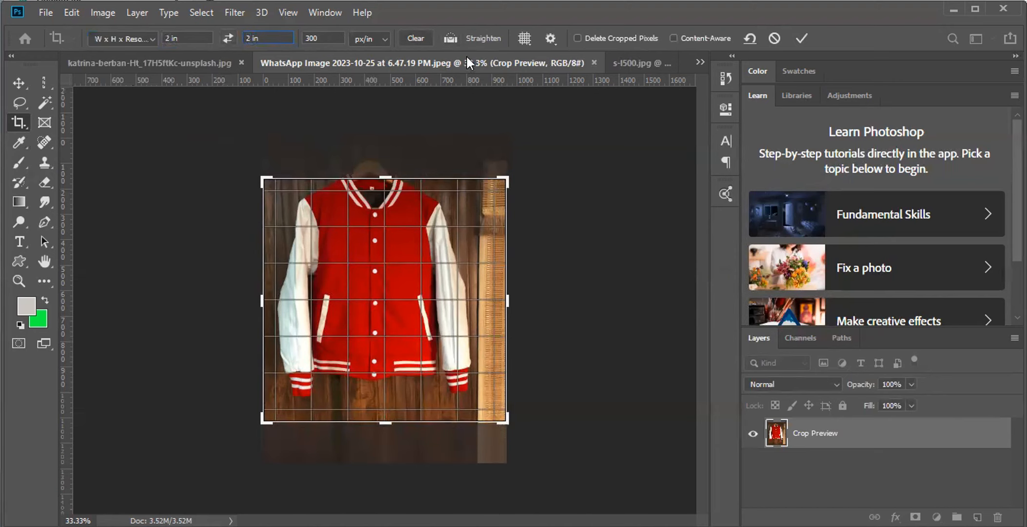
pyautogui.click(802, 41)
# - Try the Passport preset on the cropped jacket photo, check the additional crop options and cancel the crop frame
pyautogui.click(145, 39)
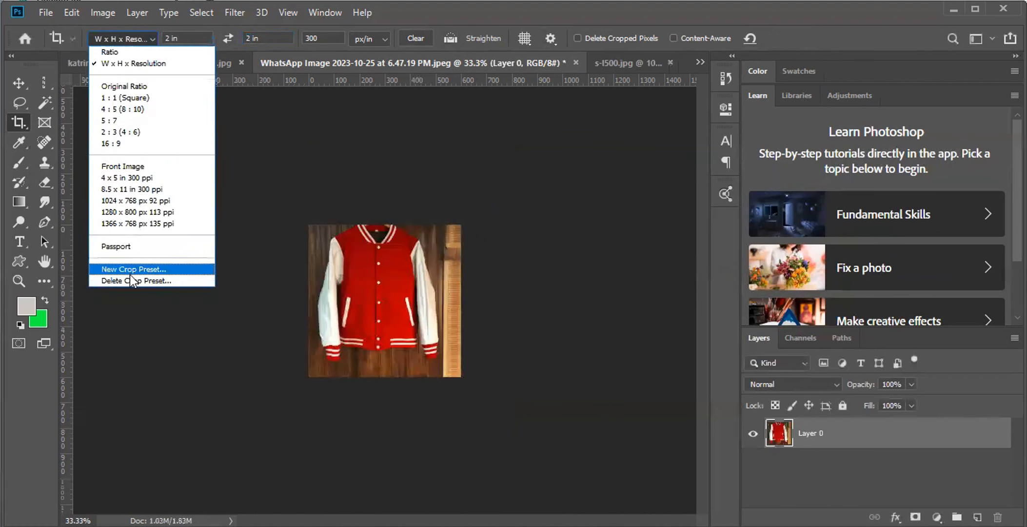
pyautogui.click(135, 247)
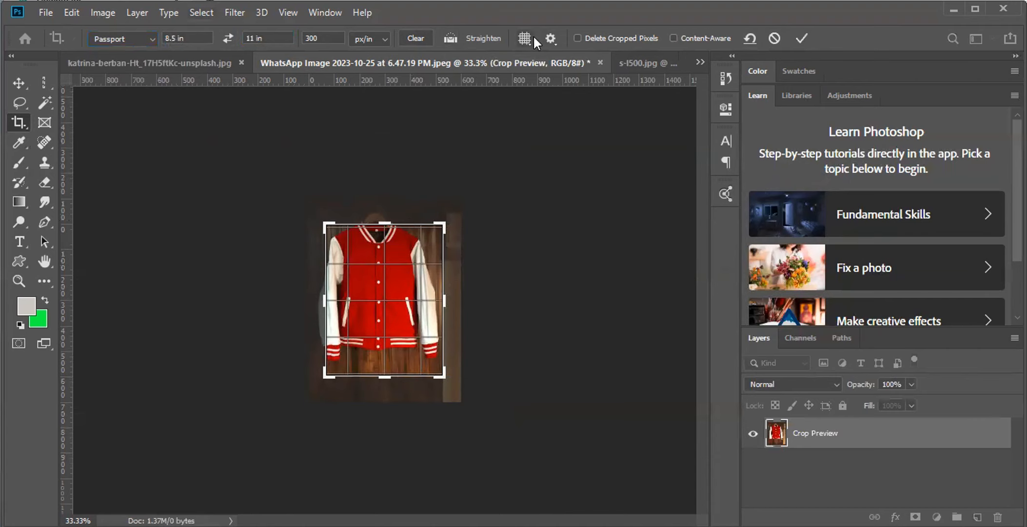
pyautogui.click(553, 36)
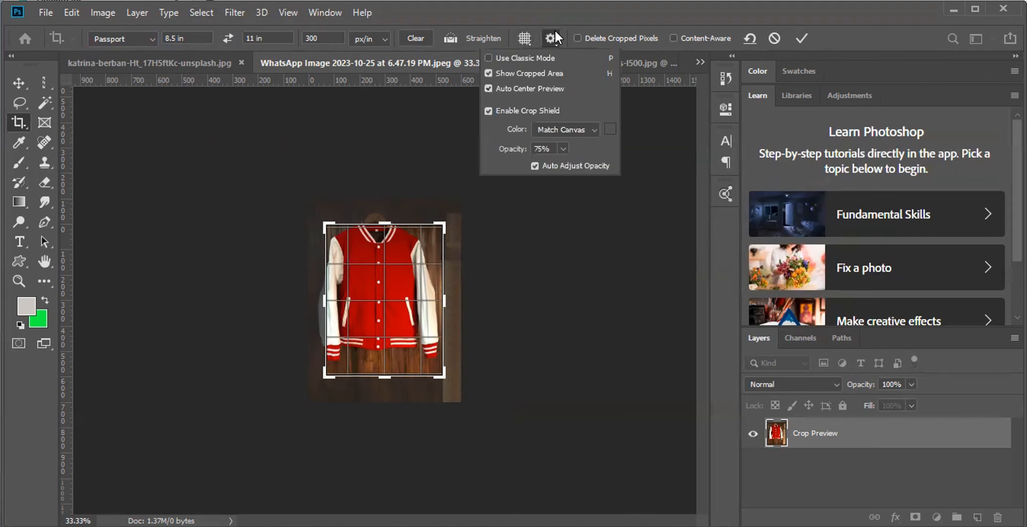
pyautogui.click(555, 29)
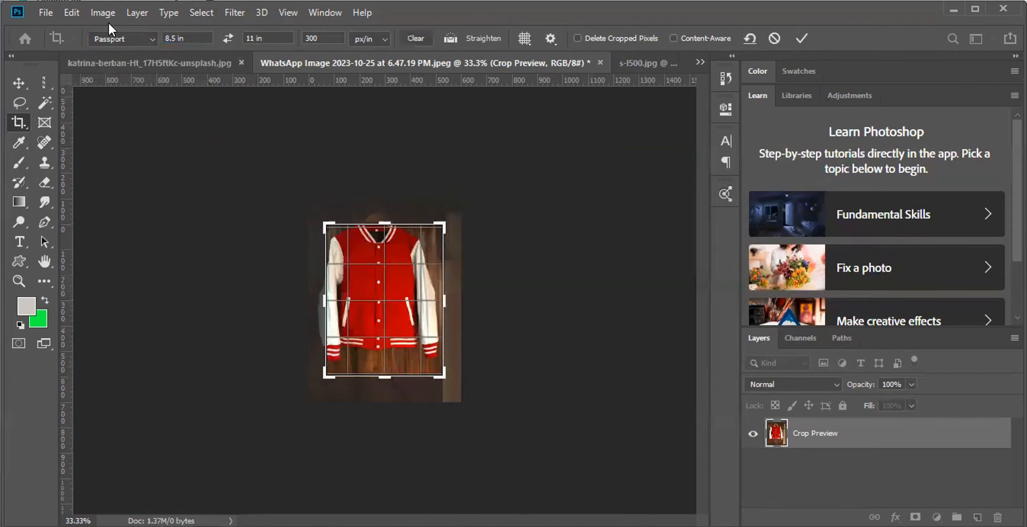
pyautogui.press('Escape')
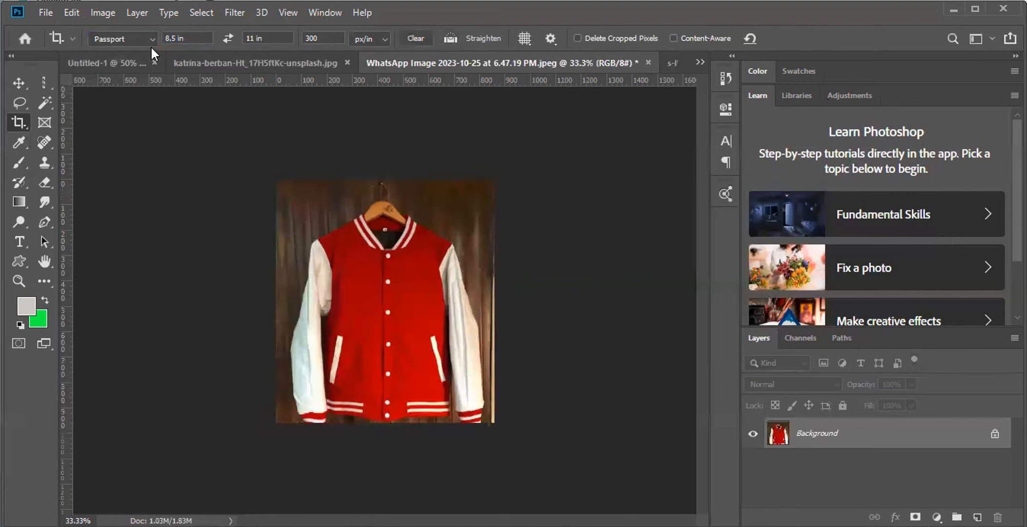
# - Delete the Passport crop preset and undo the crop of the red jacket photo
pyautogui.click(155, 39)
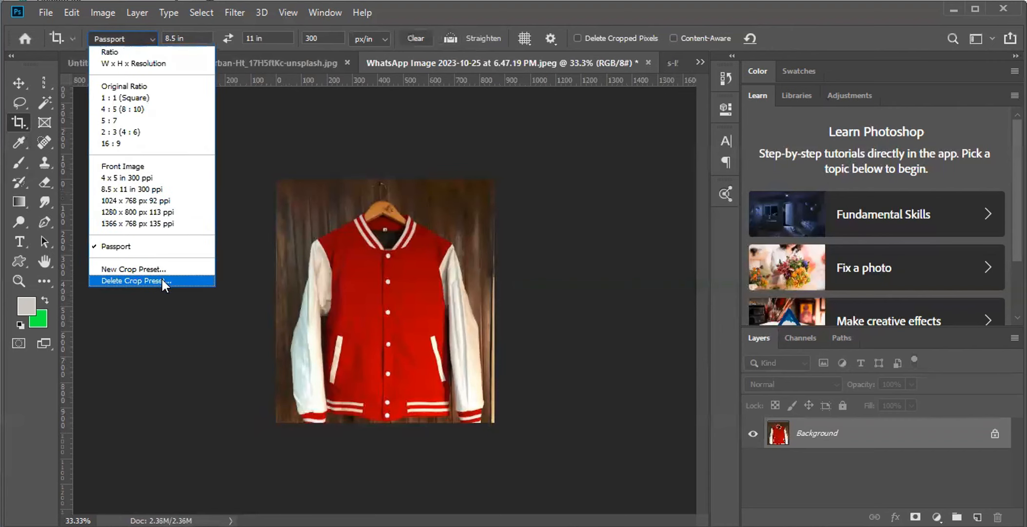
pyautogui.click(161, 280)
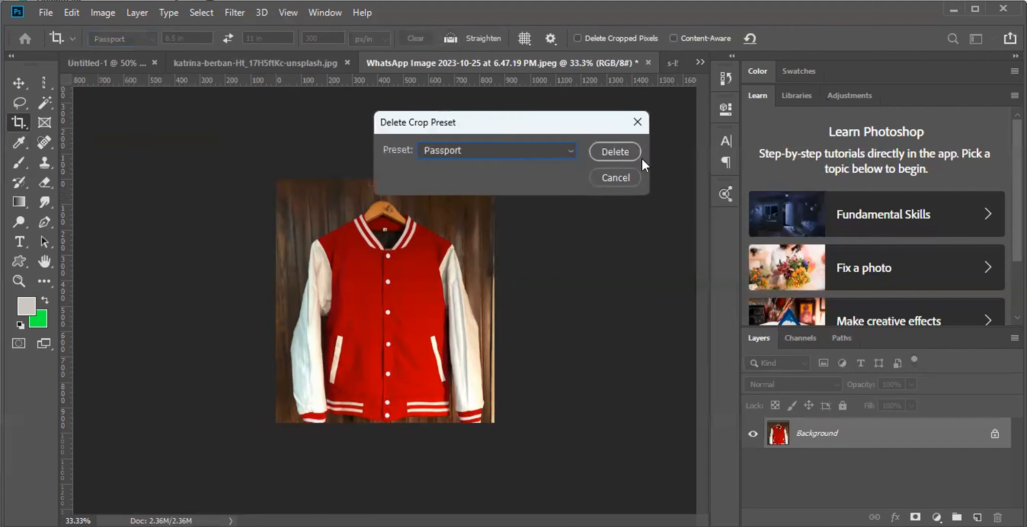
pyautogui.click(637, 155)
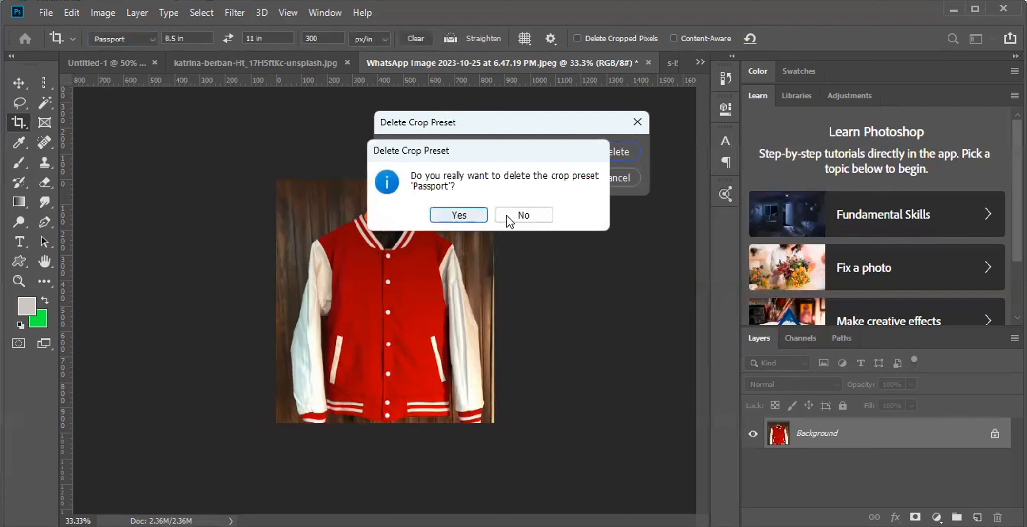
pyautogui.click(459, 214)
pyautogui.hotkey('ctrl', 'z')
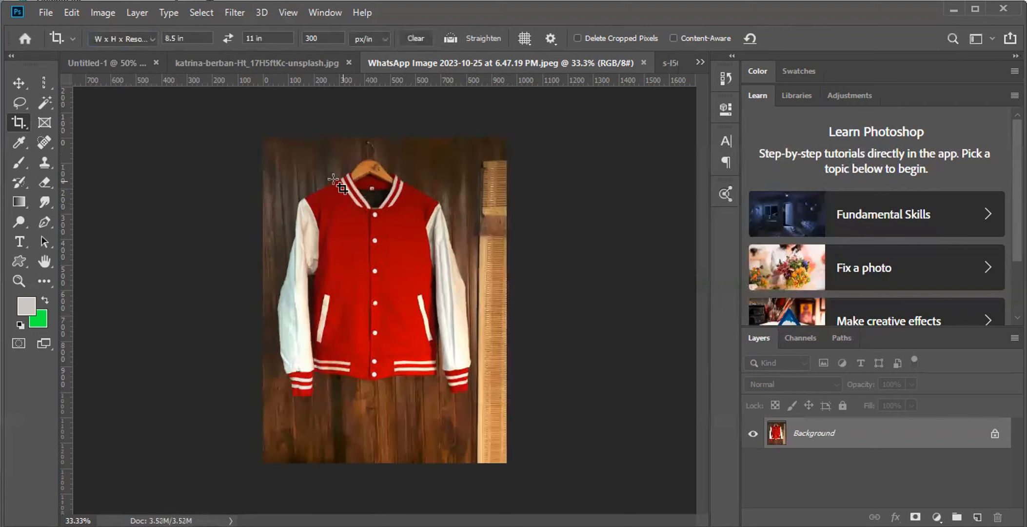
# - Crop the full red jacket photo to 2 in wide by 2 in high
pyautogui.doubleClick(171, 38)
pyautogui.write('2')
pyautogui.press('Tab')
pyautogui.write('2')
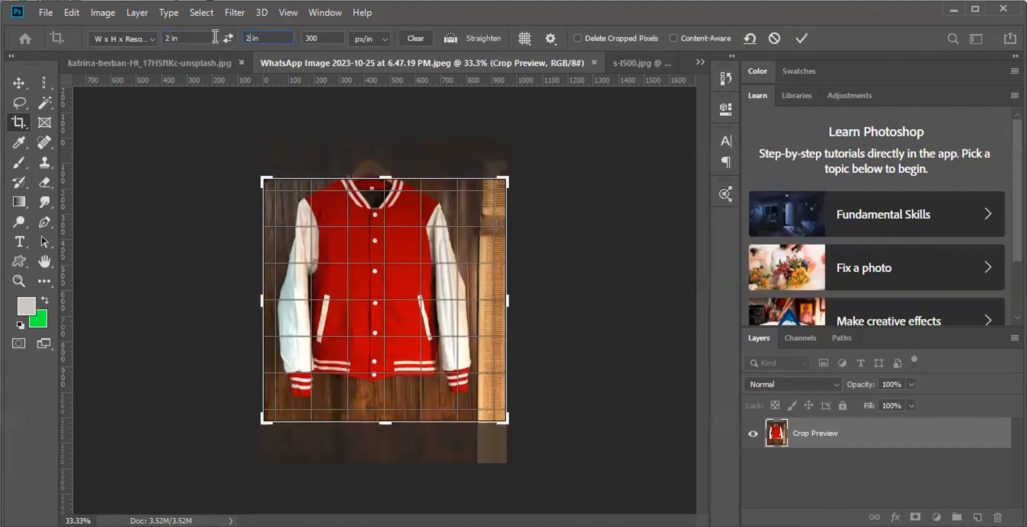
pyautogui.press('Return')
pyautogui.click(801, 38)
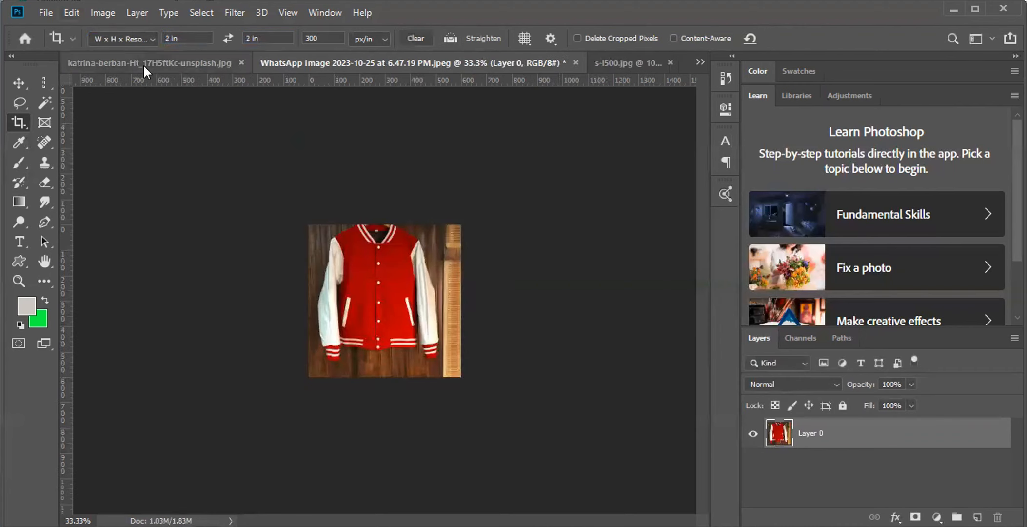
# - Save the 2 x 2 in 300 ppi crop settings as a new crop preset named Passport
pyautogui.click(143, 37)
pyautogui.click(129, 242)
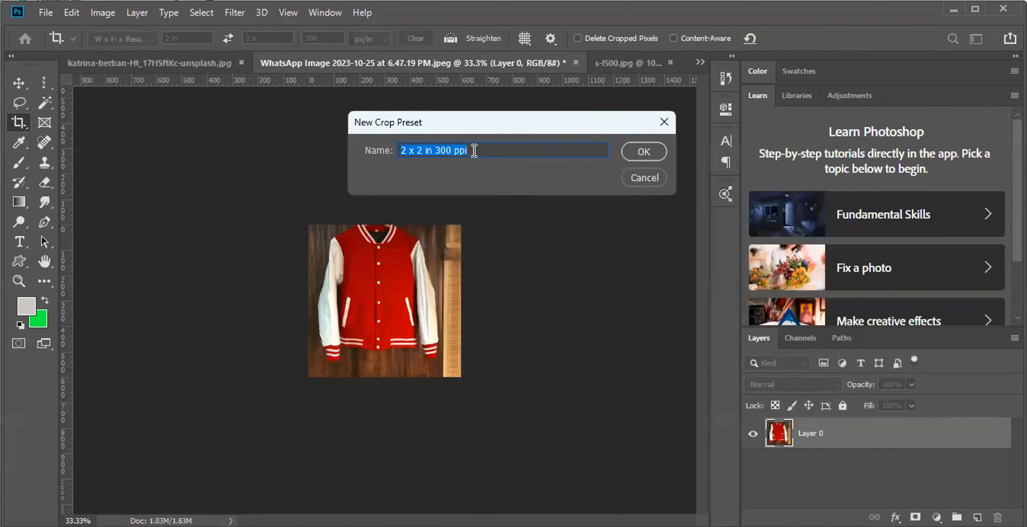
pyautogui.write('Passport')
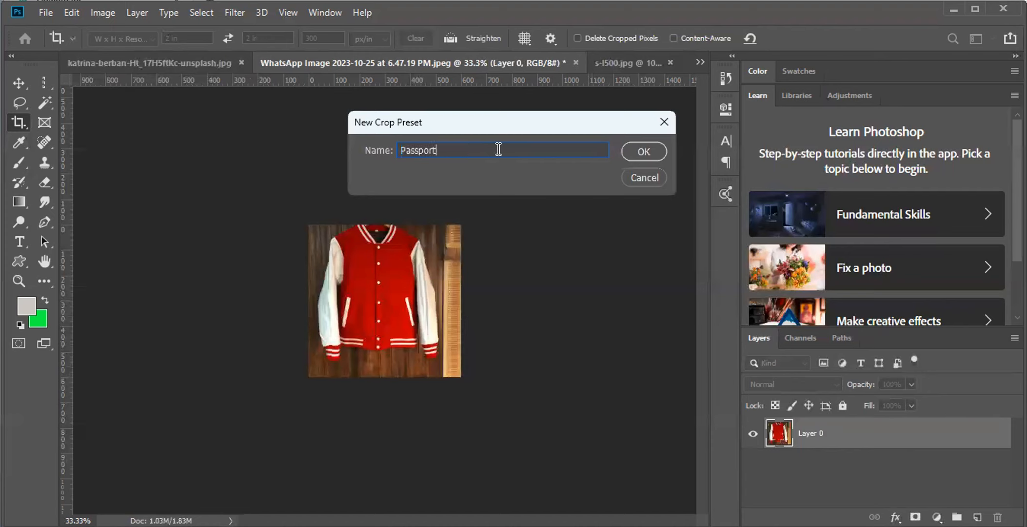
pyautogui.press('Return')
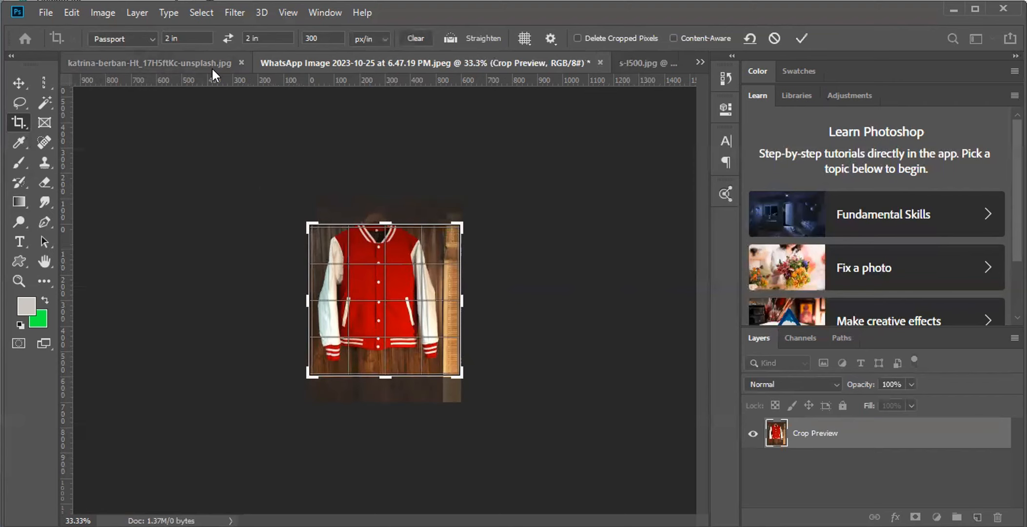
# - Switch to the footballer photo and crop it with the saved Passport preset
pyautogui.click(148, 64)
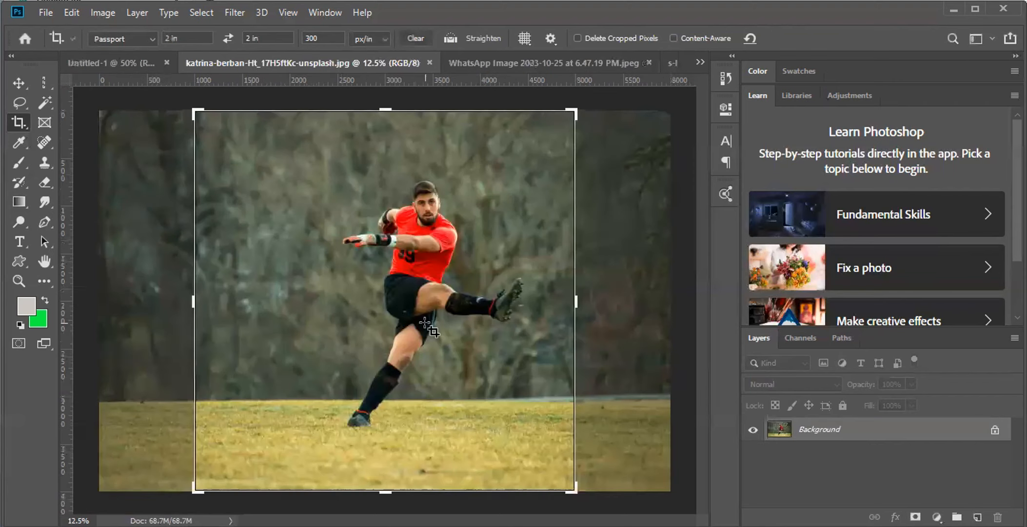
pyautogui.click(111, 38)
pyautogui.click(32, 87)
pyautogui.click(19, 82)
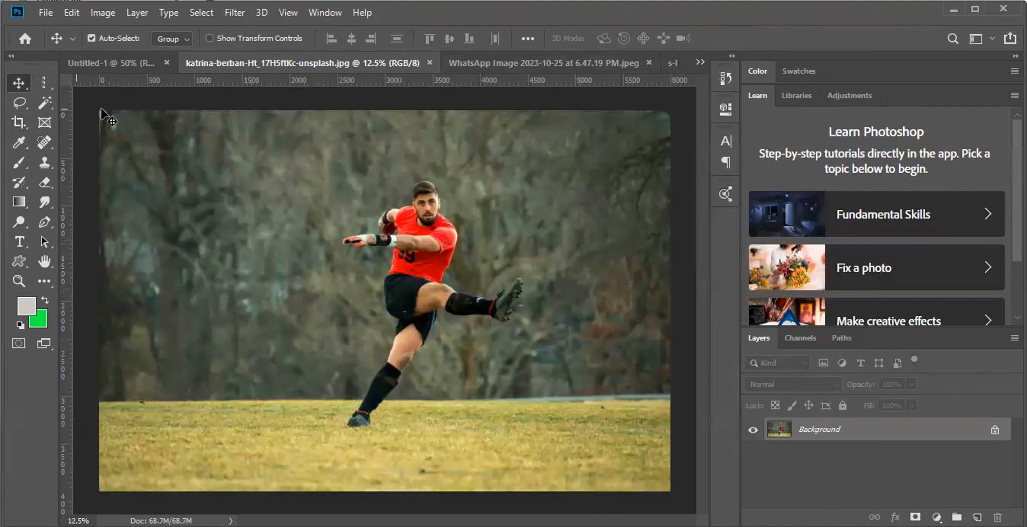
pyautogui.click(15, 119)
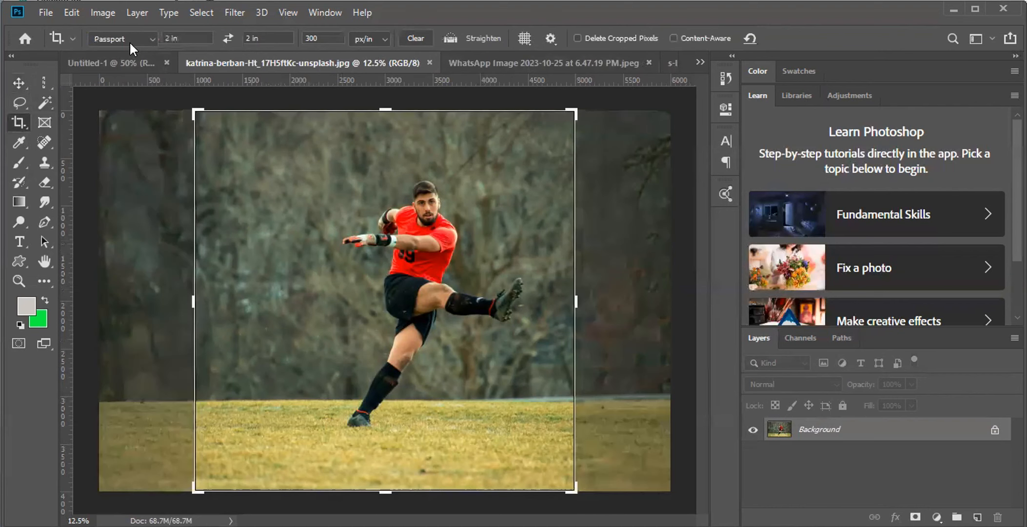
pyautogui.click(119, 37)
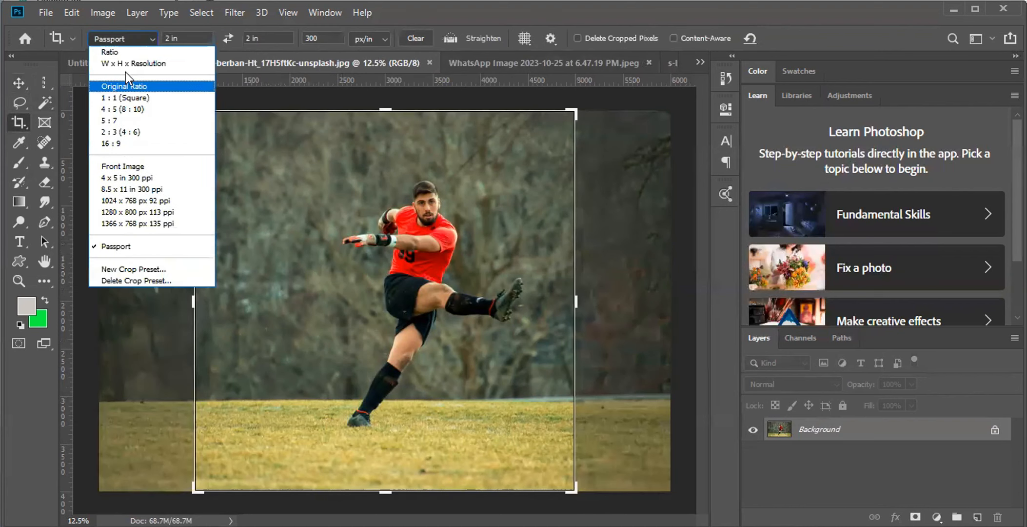
pyautogui.click(128, 246)
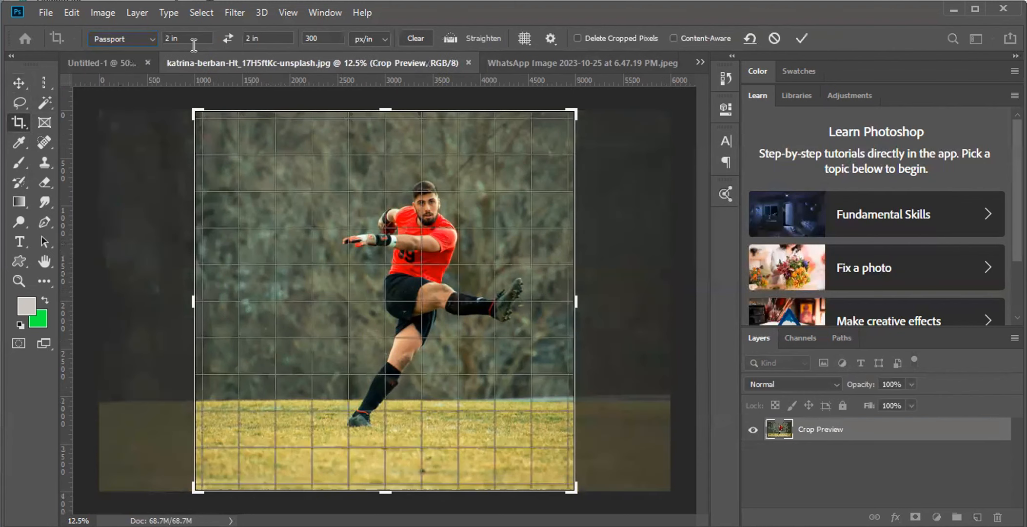
pyautogui.click(802, 38)
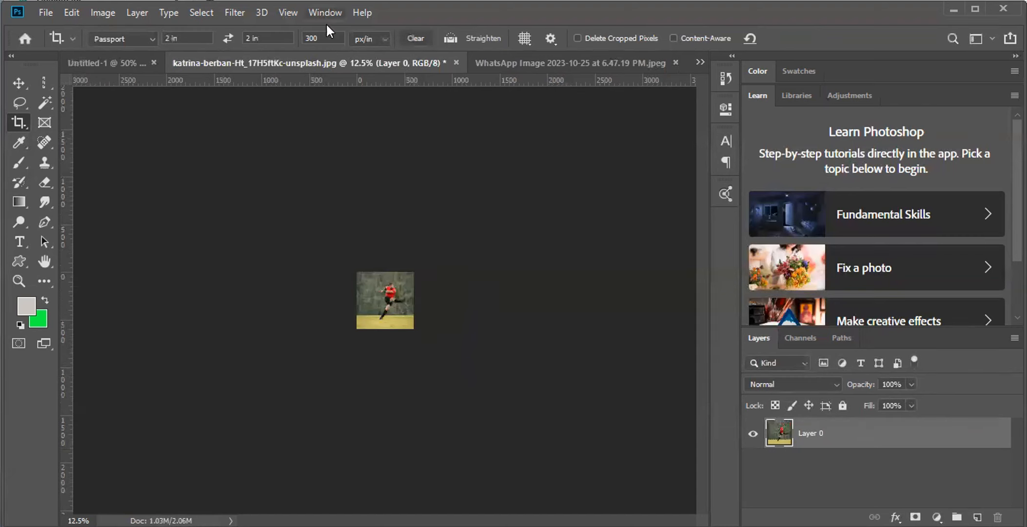
# - Try the Straighten option on the cropped footballer photo and restore the uncropped original
pyautogui.click(126, 35)
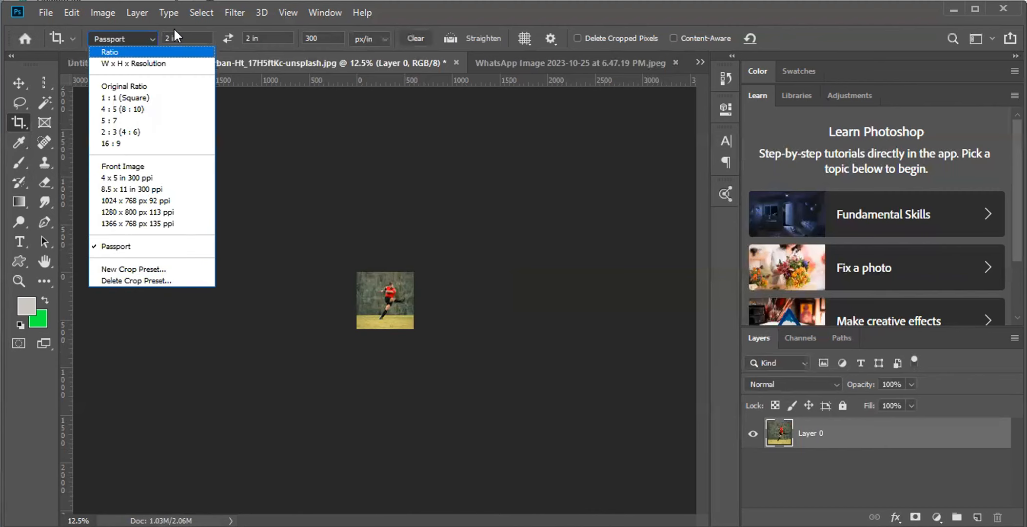
pyautogui.click(268, 42)
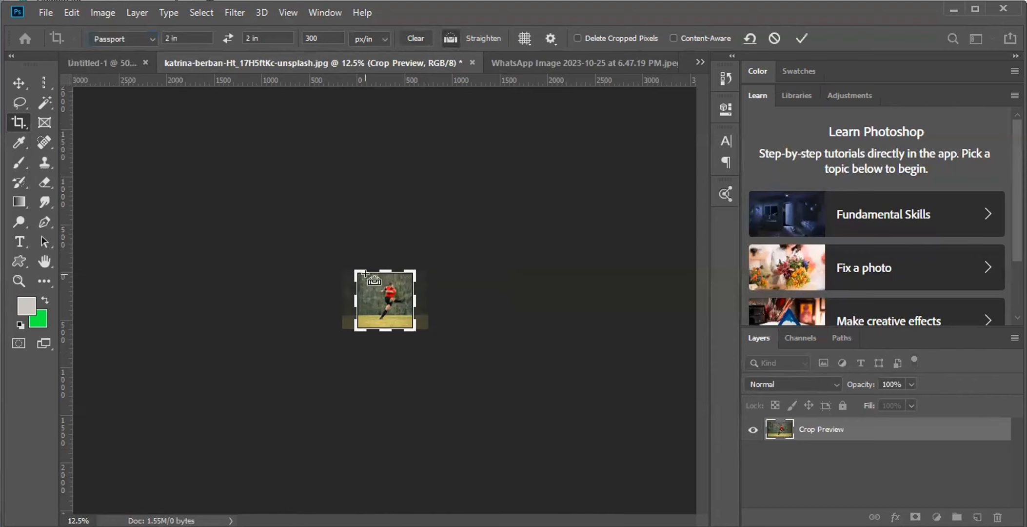
pyautogui.press('Return')
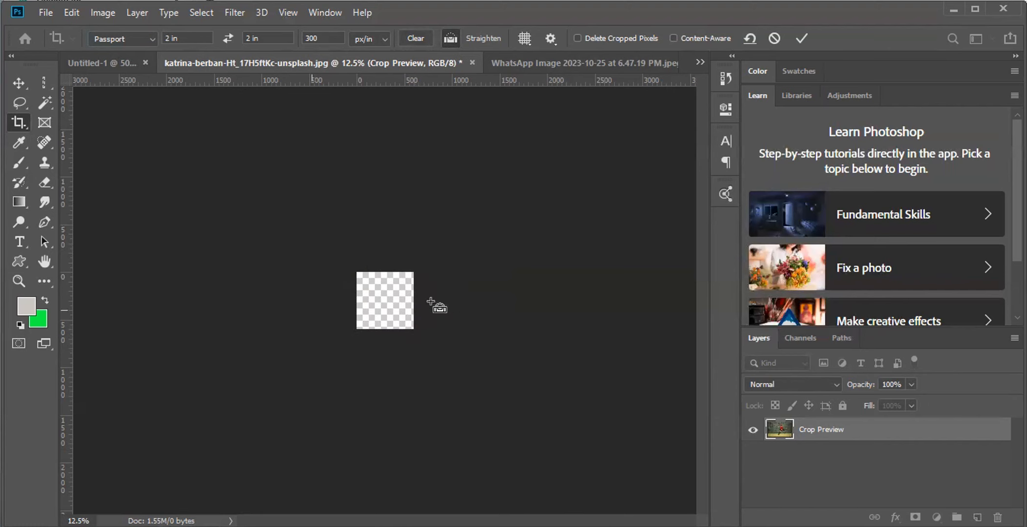
pyautogui.click(46, 12)
pyautogui.click(90, 196)
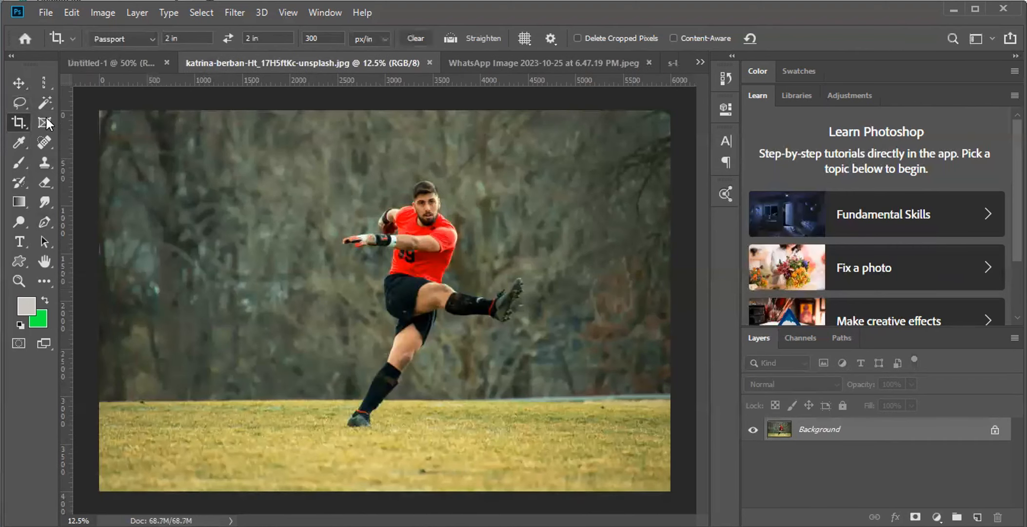
# - Try straightening the footballer photo along a diagonal line across the player and cancel the rotated crop
pyautogui.click(451, 39)
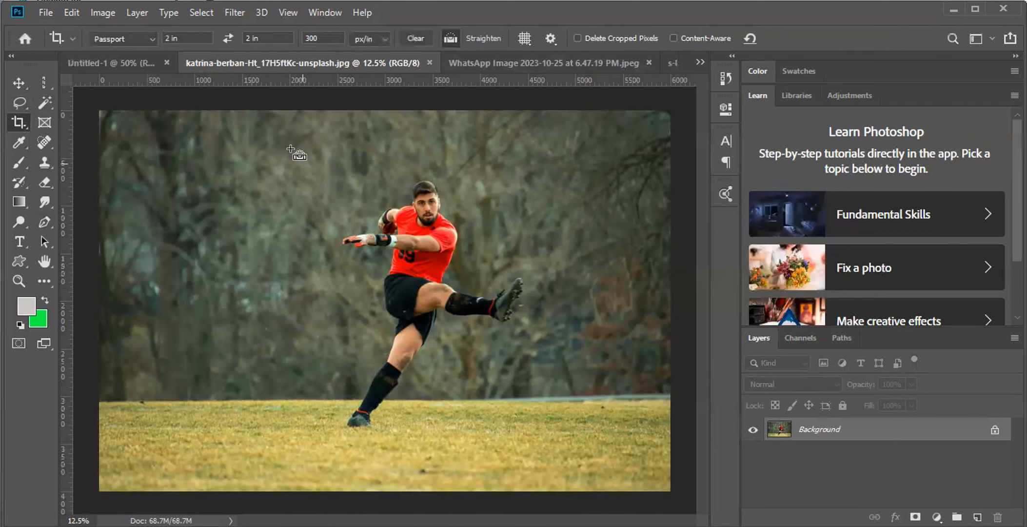
pyautogui.moveTo(204, 113); pyautogui.dragTo(395, 316)
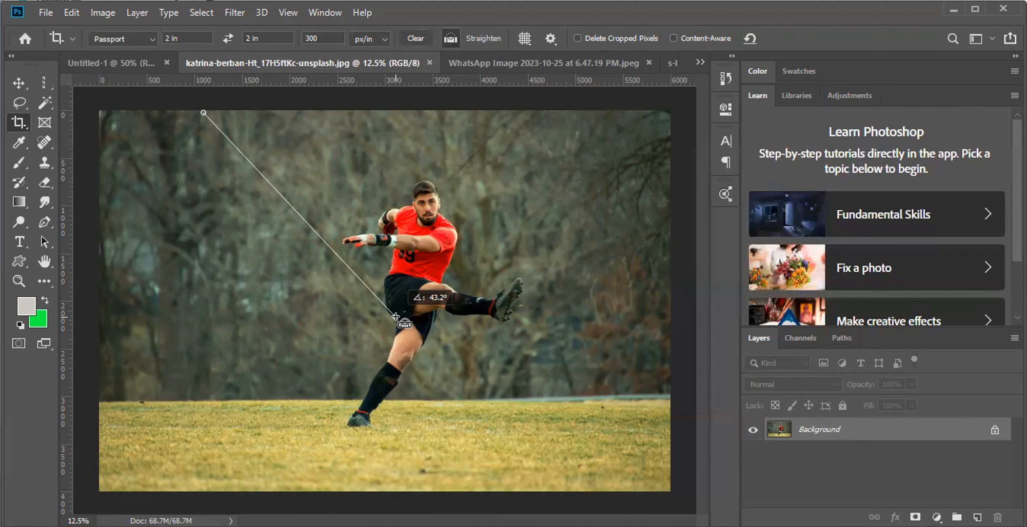
pyautogui.moveTo(396, 316); pyautogui.dragTo(476, 213)
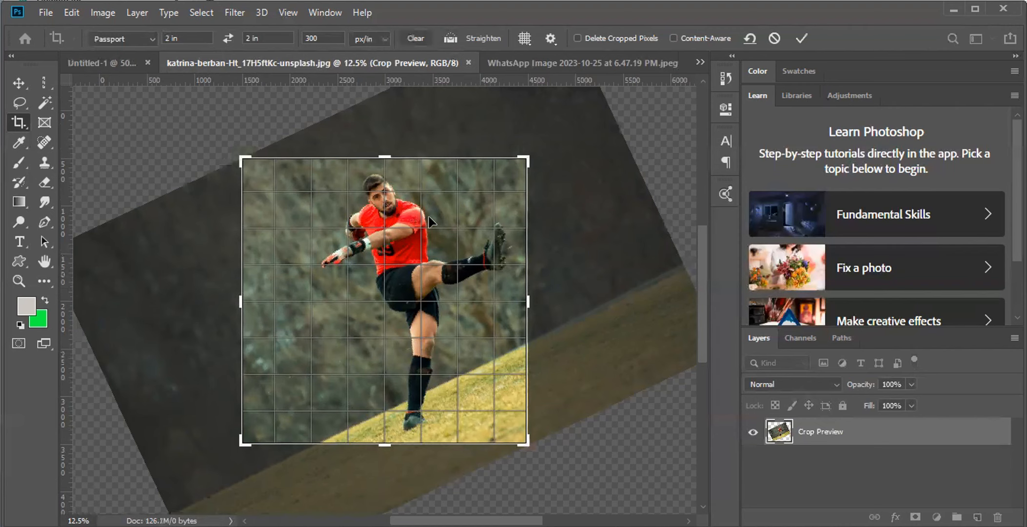
pyautogui.press('Escape')
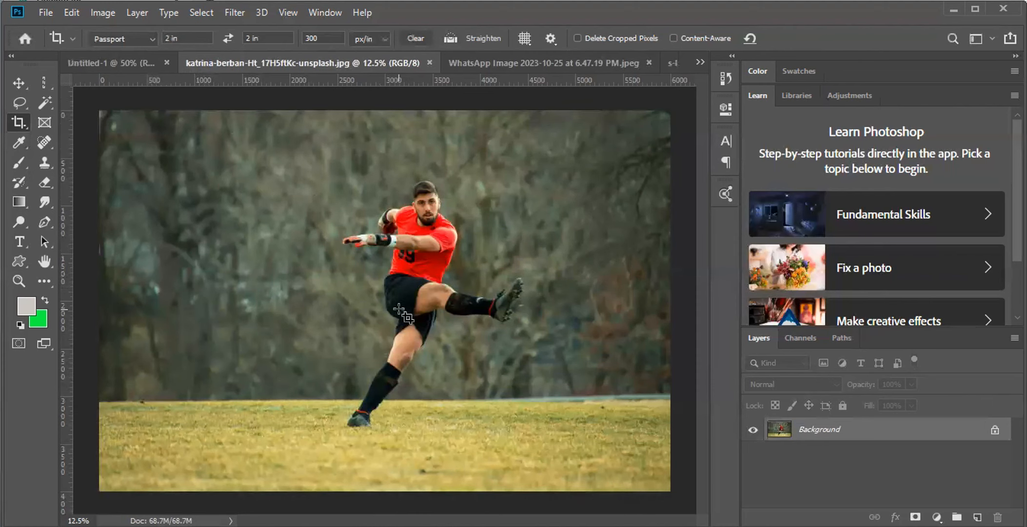
# - Switch to the leather jacket photo, try straightening it along the jacket's open front edge, and set the crop preset to Ratio
pyautogui.click(475, 67)
pyautogui.click(647, 71)
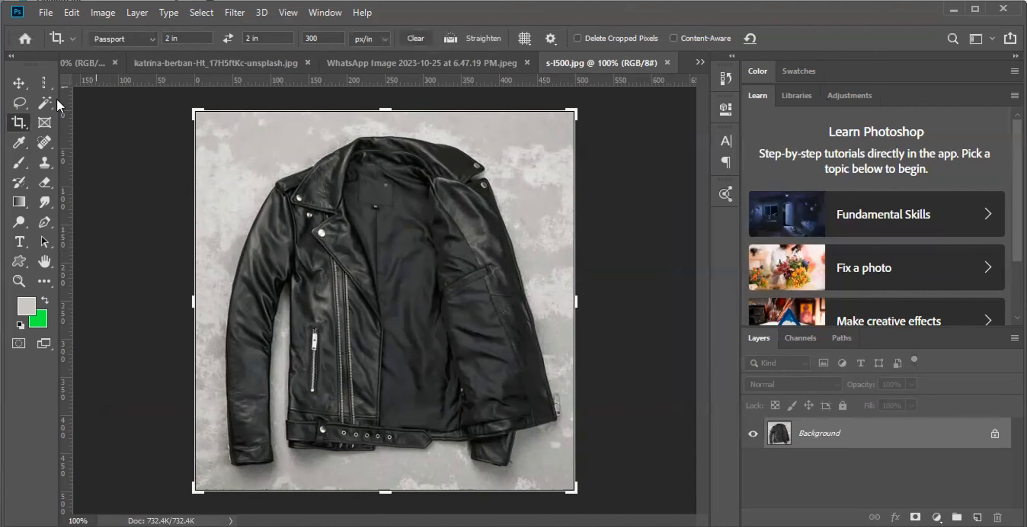
pyautogui.click(455, 39)
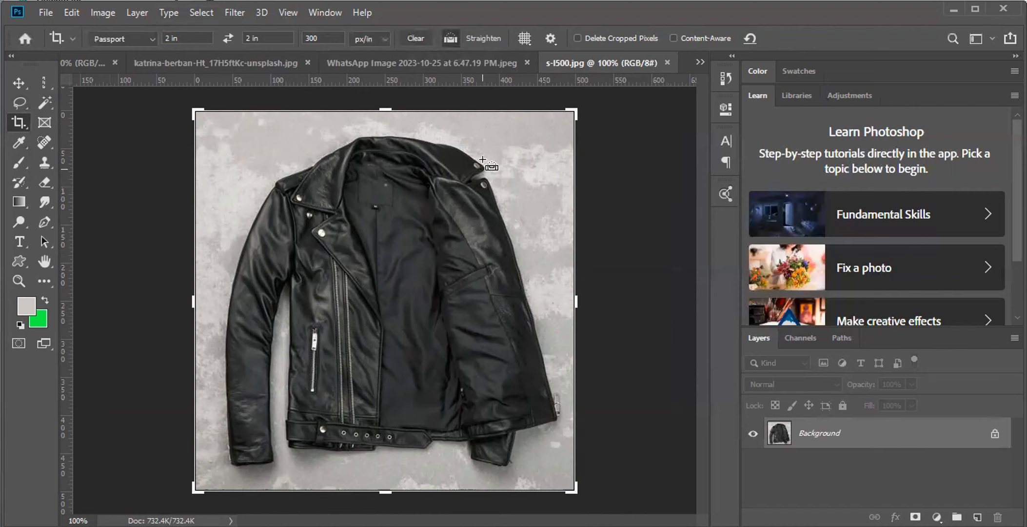
pyautogui.moveTo(484, 159); pyautogui.dragTo(557, 418)
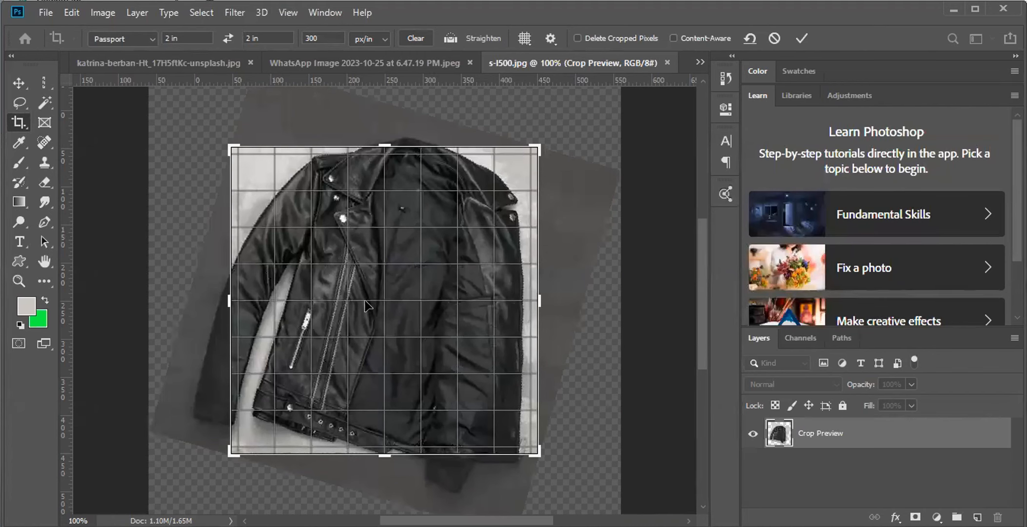
pyautogui.click(121, 38)
pyautogui.click(110, 52)
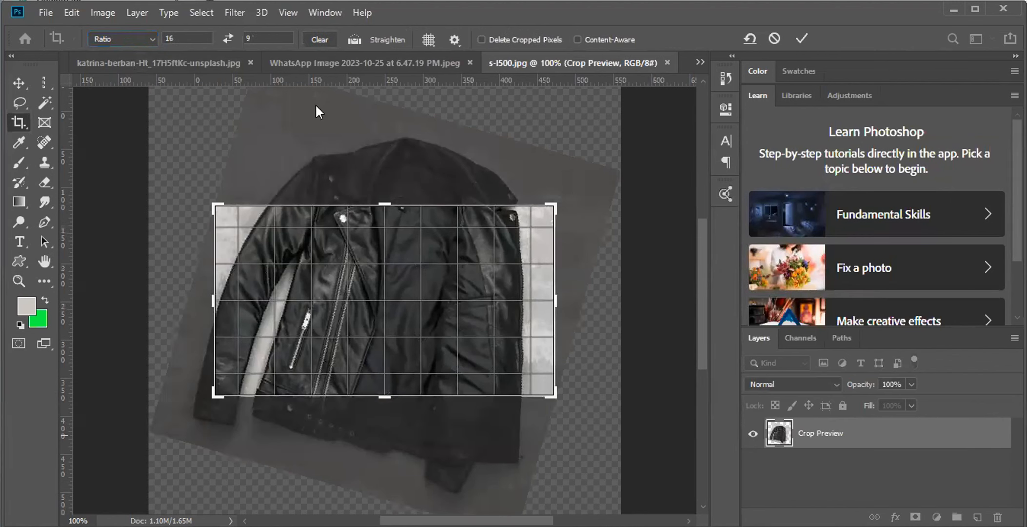
# - Switch to the footballer photo, set the crop preset to Original Ratio, and activate Straighten
pyautogui.click(141, 62)
pyautogui.click(139, 39)
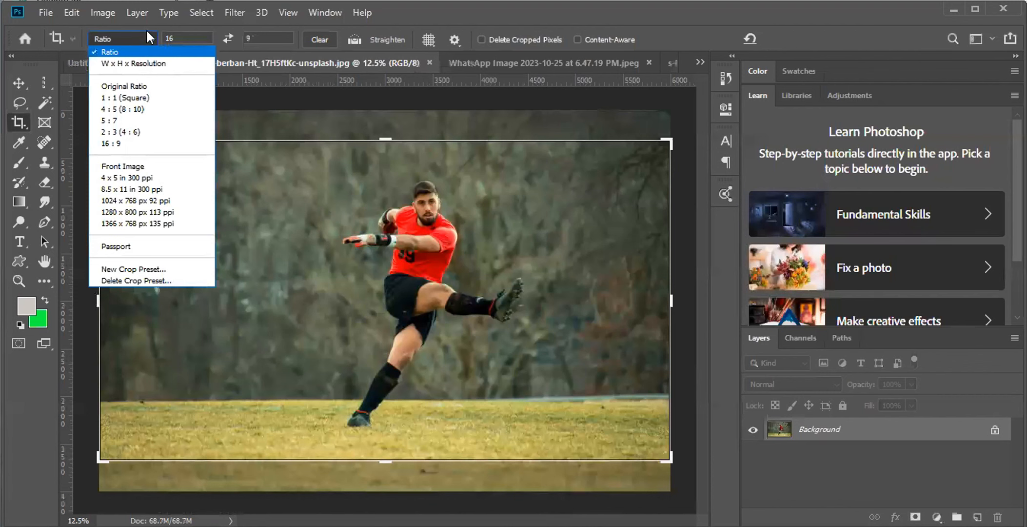
pyautogui.click(146, 29)
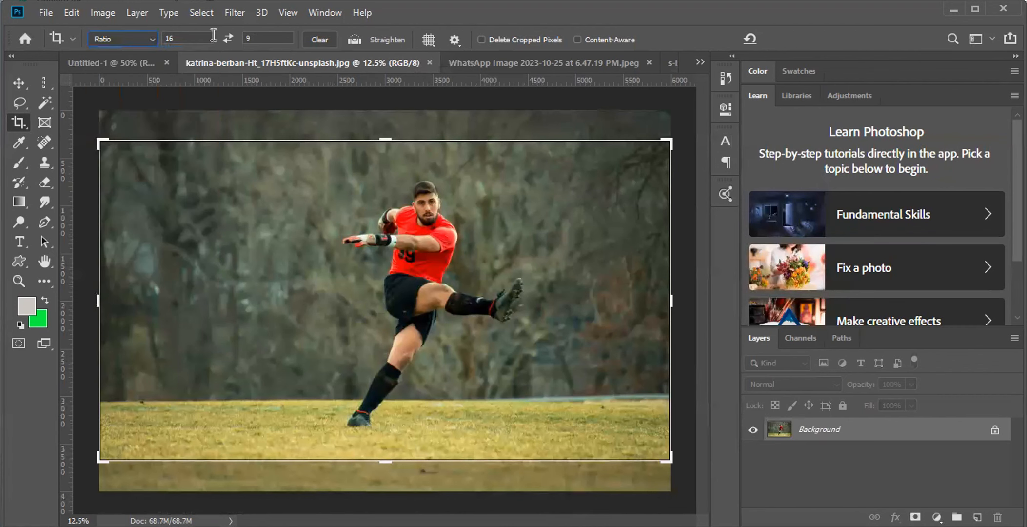
pyautogui.click(133, 38)
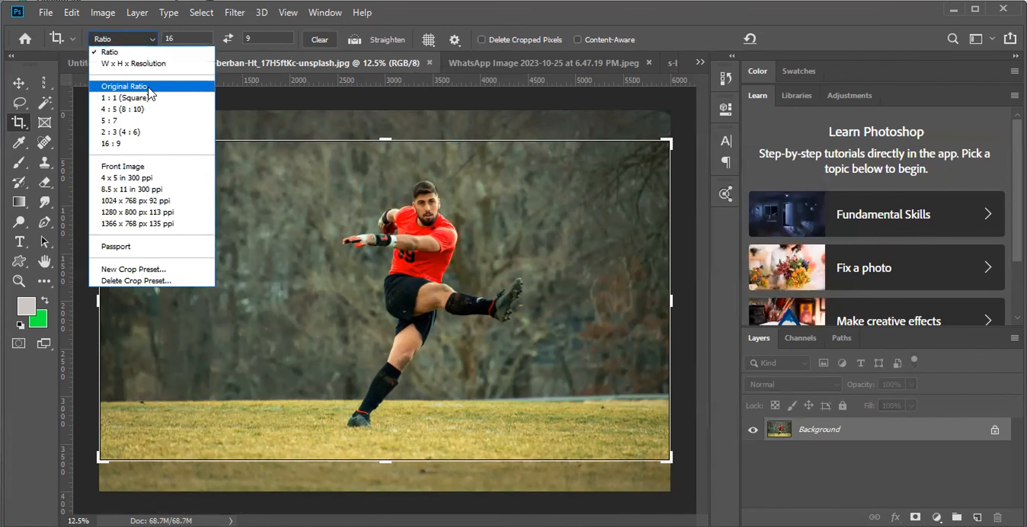
pyautogui.click(148, 87)
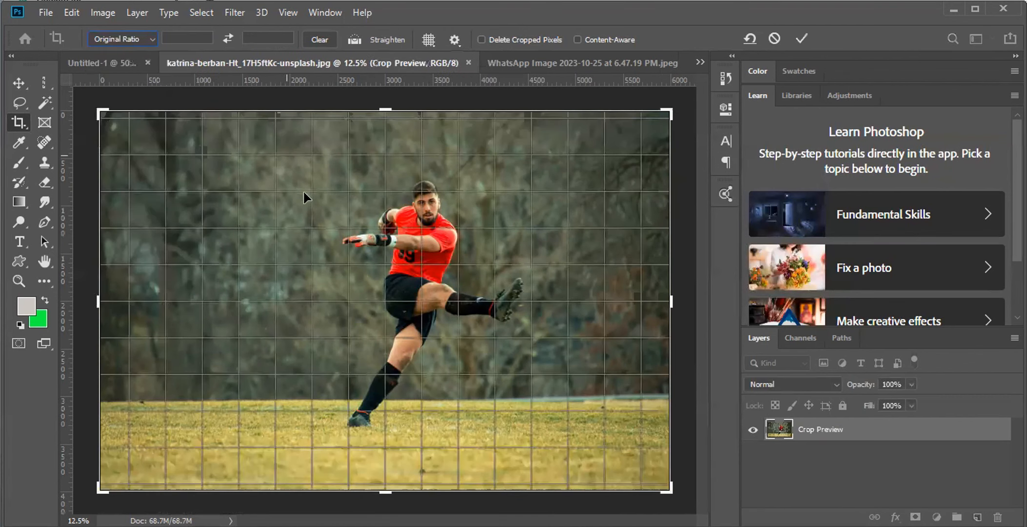
pyautogui.click(349, 40)
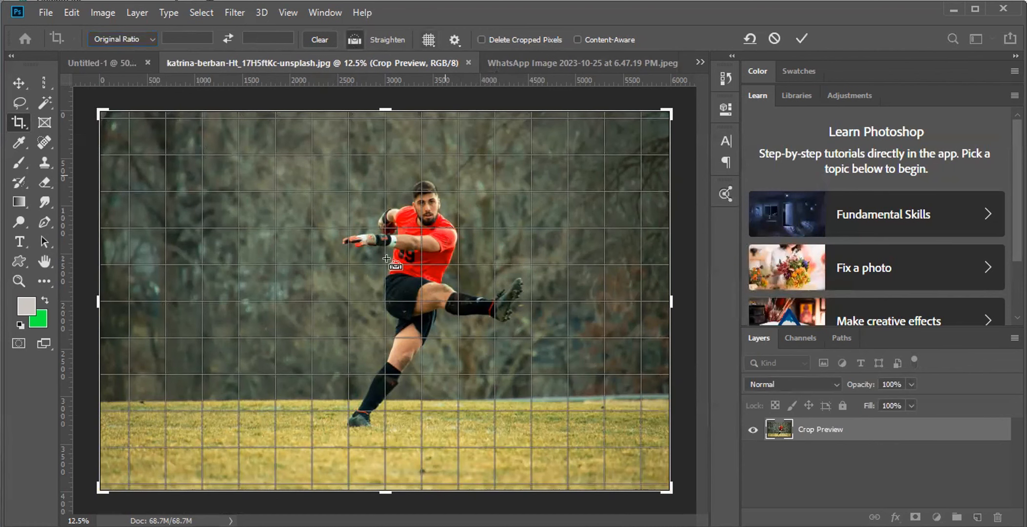
# - Switch to the leather jacket photo s-l500.jpg and close it, cancelling the quit without saving the varsity jacket document
pyautogui.click(606, 64)
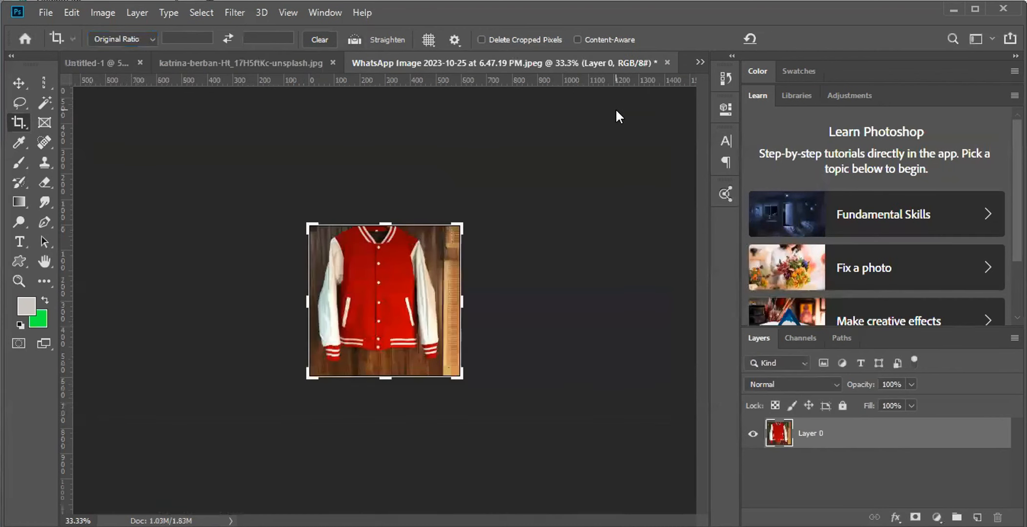
pyautogui.click(697, 61)
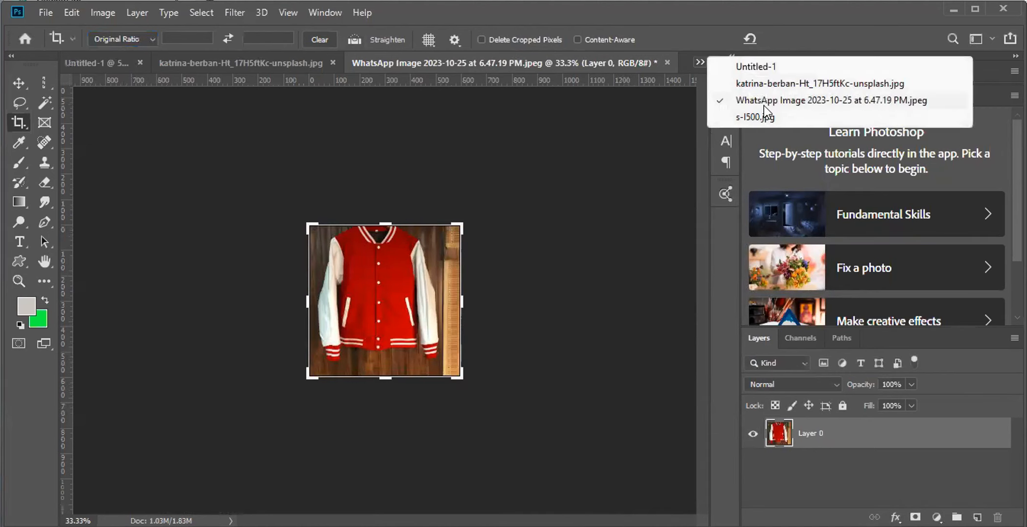
pyautogui.click(761, 117)
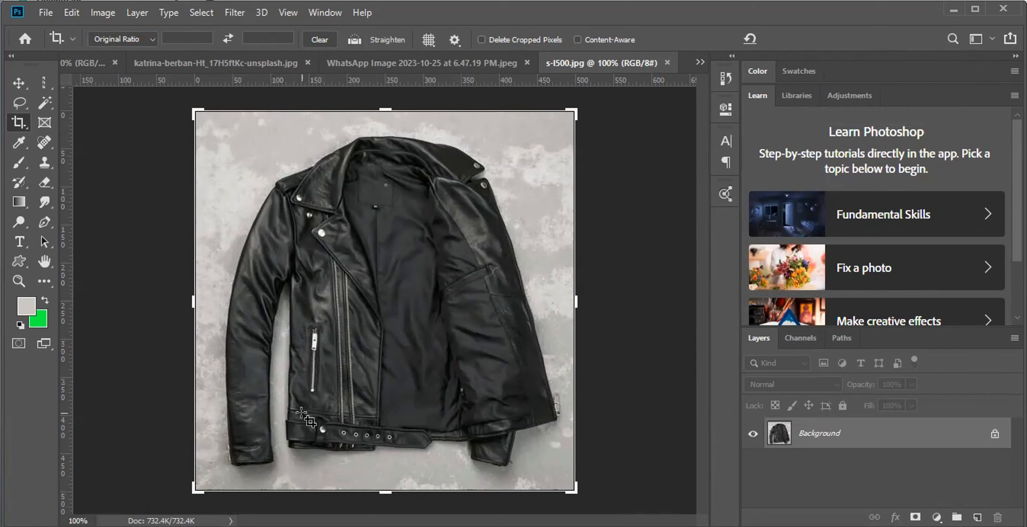
pyautogui.hotkey('ctrl', 'q')
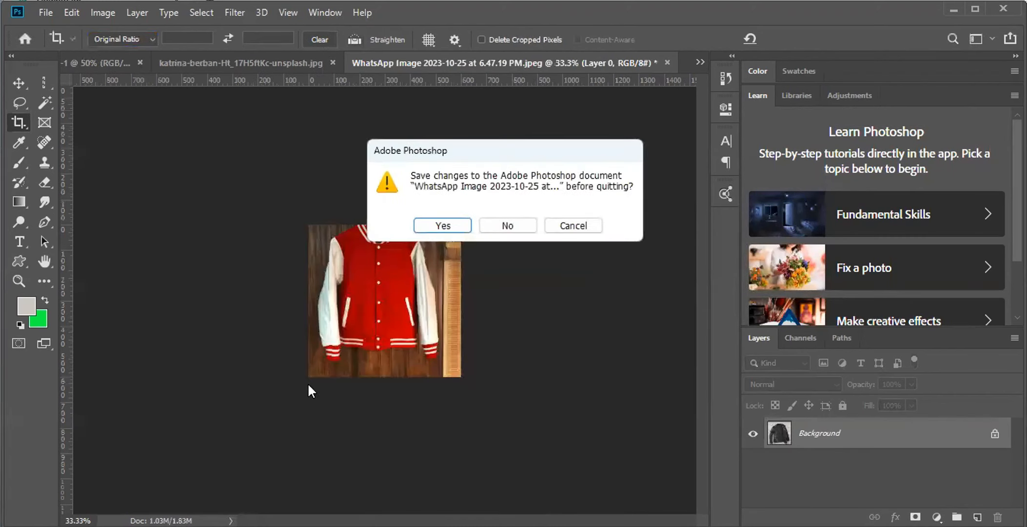
pyautogui.click(589, 226)
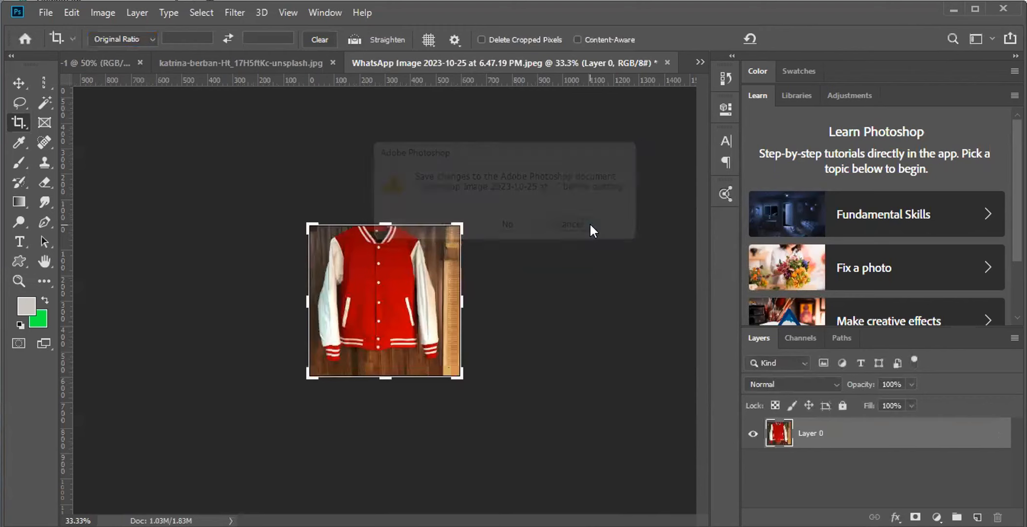
# - Switch to Untitled-1 and open the tweezers image rt-370lp.jpg as a separate document
pyautogui.click(699, 63)
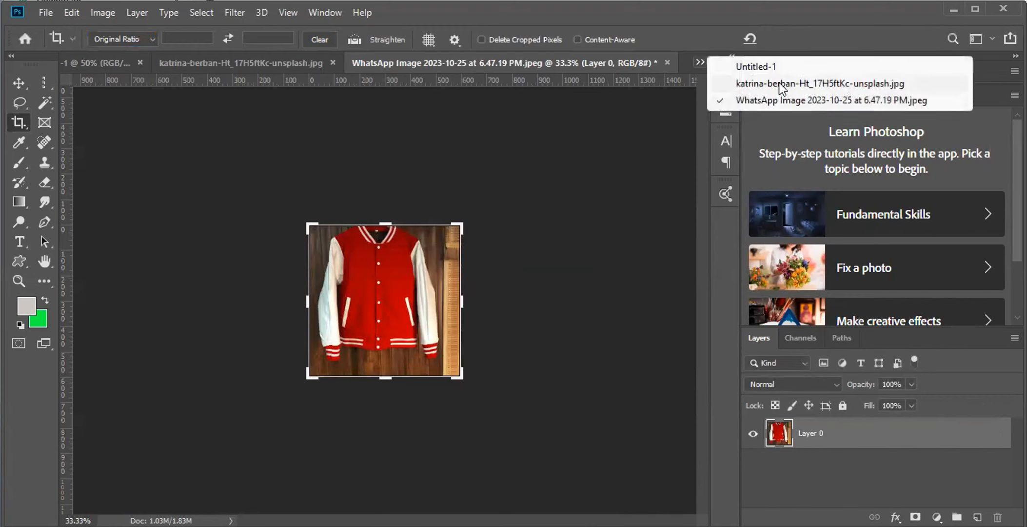
pyautogui.click(756, 67)
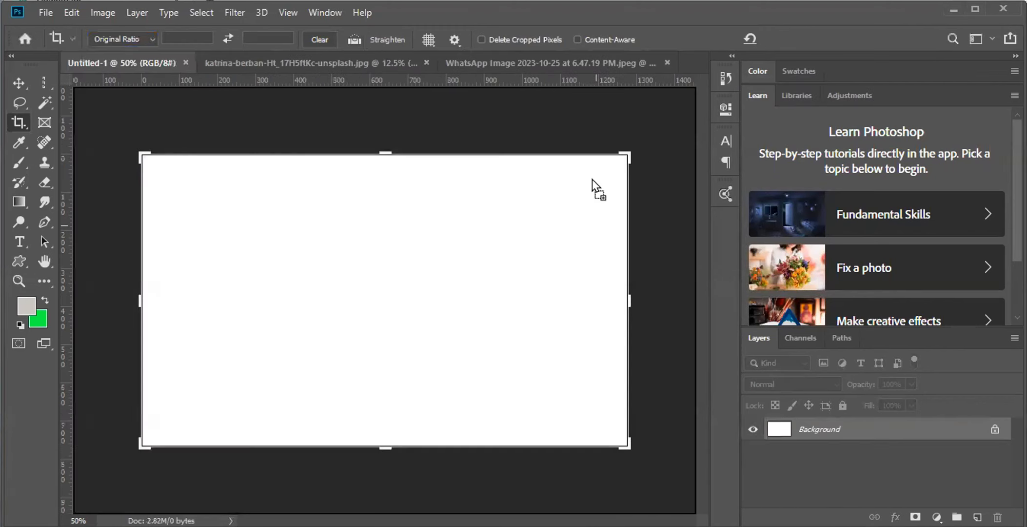
pyautogui.moveTo(592, 179); pyautogui.dragTo(691, 64)
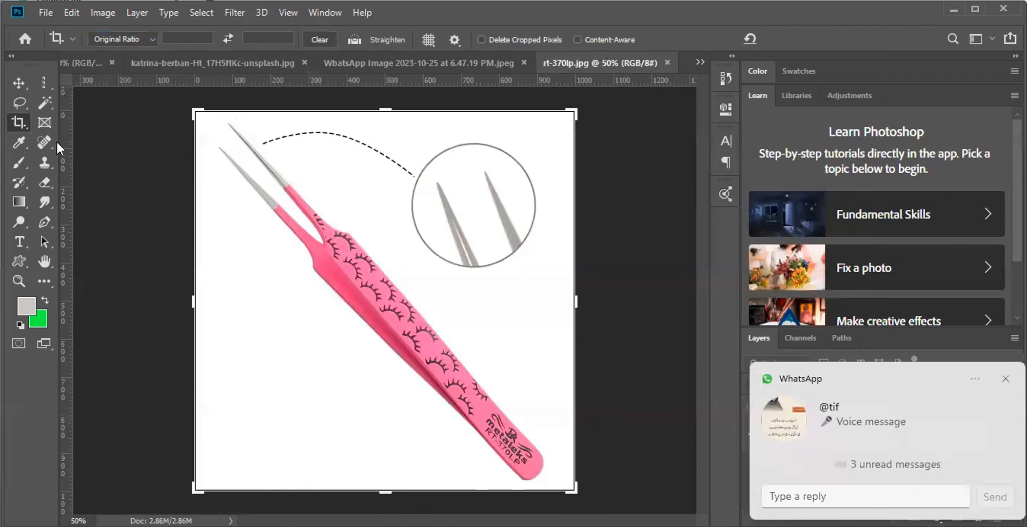
# - Try straightening the tweezers image along the diagonal length of the tweezers and cancel the rotated crop
pyautogui.click(358, 39)
pyautogui.moveTo(227, 120)
pyautogui.mouseDown()
pyautogui.moveTo(308, 171)
pyautogui.moveTo(487, 346)
pyautogui.moveTo(543, 436)
pyautogui.mouseUp()
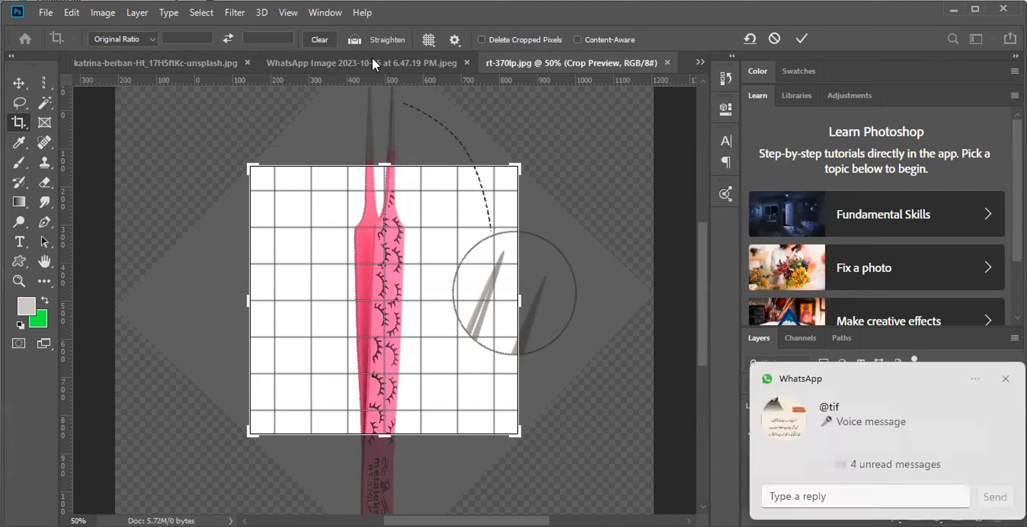
pyautogui.press('Escape')
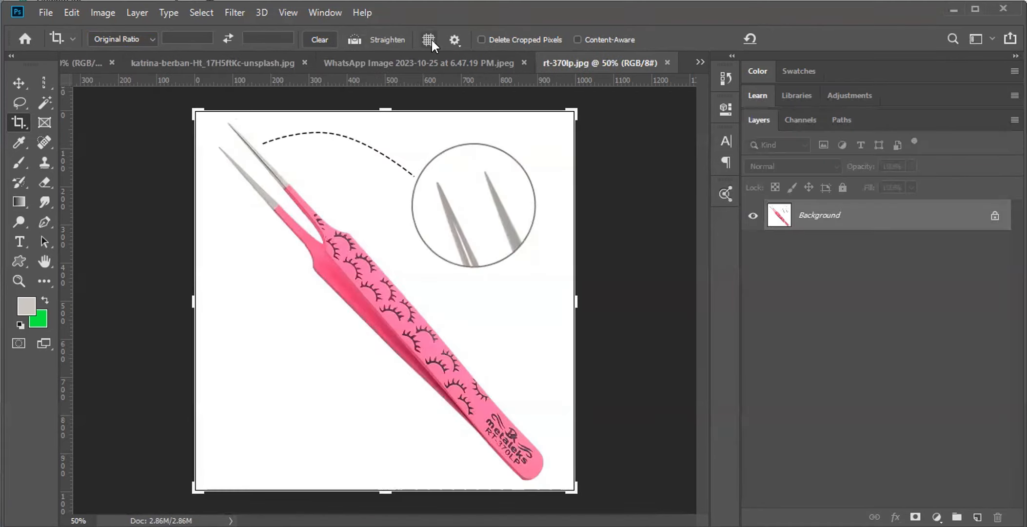
# - Review the crop overlay options and switch to the Perspective Crop Tool
pyautogui.click(428, 40)
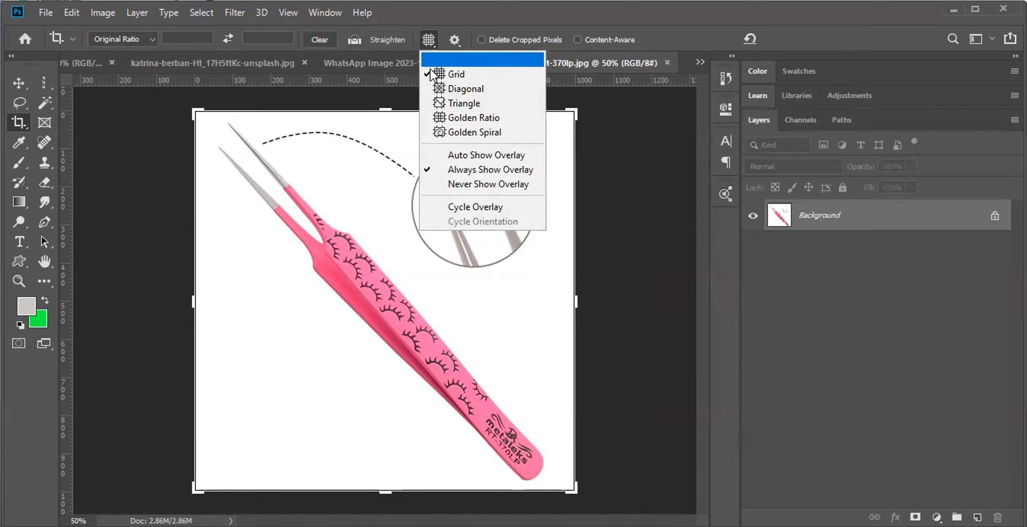
pyautogui.click(194, 52)
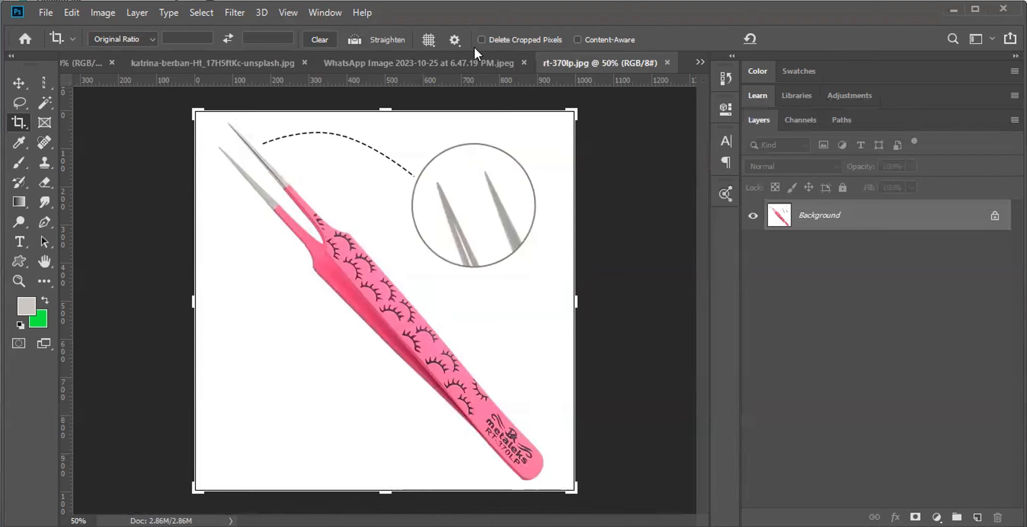
pyautogui.rightClick(14, 124)
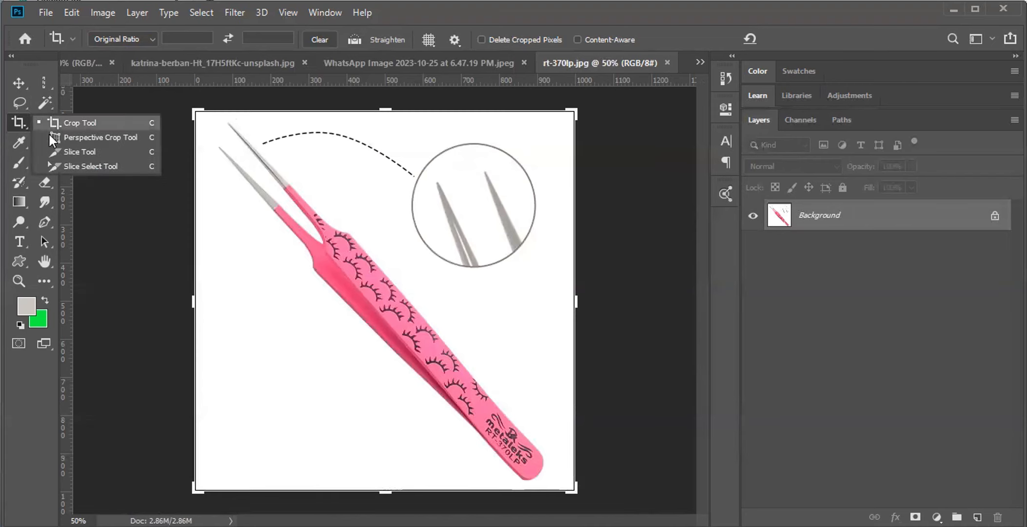
pyautogui.click(102, 136)
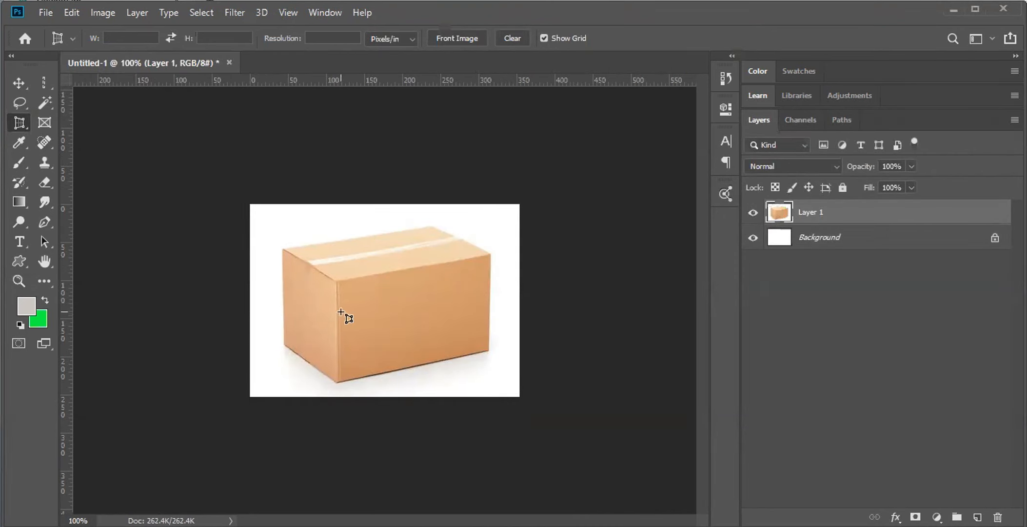
# - Draw a perspective crop over the whole carton image and pull its four corners roughly toward the box's front face
pyautogui.moveTo(250, 204); pyautogui.dragTo(518, 398)
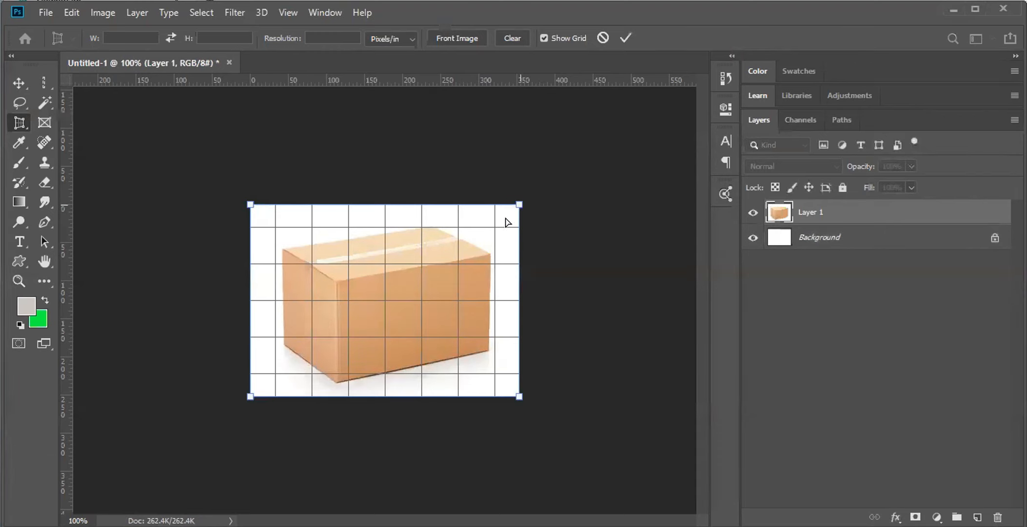
pyautogui.moveTo(506, 222); pyautogui.dragTo(450, 247)
pyautogui.moveTo(519, 396); pyautogui.dragTo(485, 356)
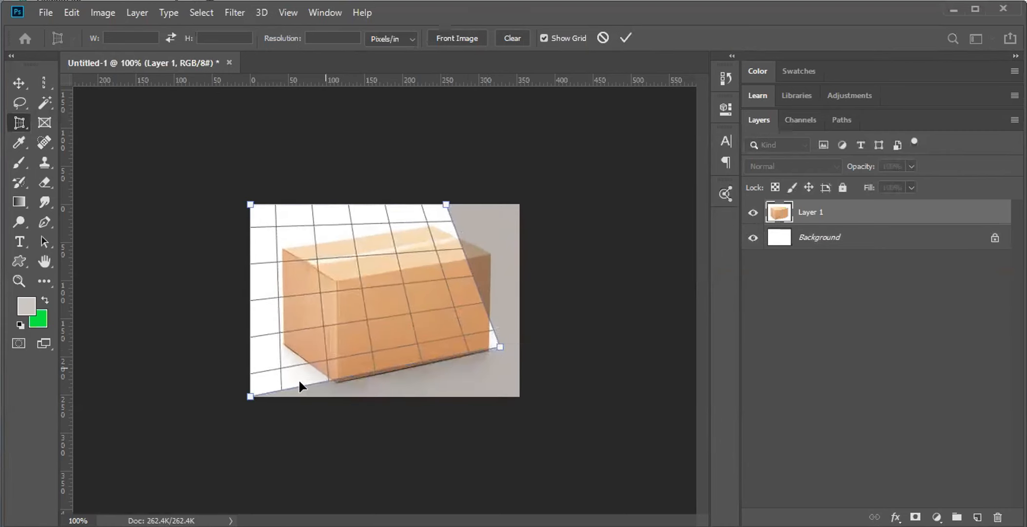
pyautogui.moveTo(253, 399); pyautogui.dragTo(344, 405)
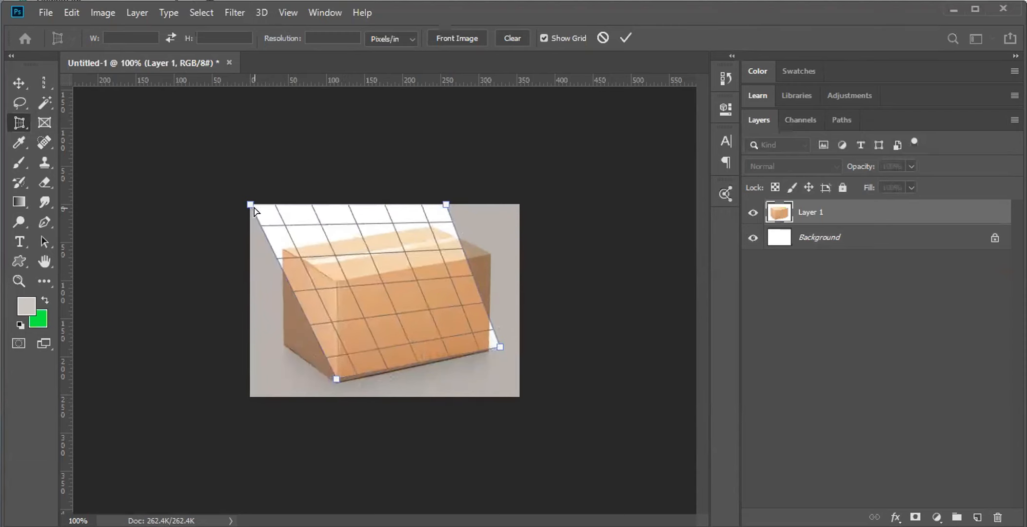
pyautogui.moveTo(254, 210); pyautogui.dragTo(301, 304)
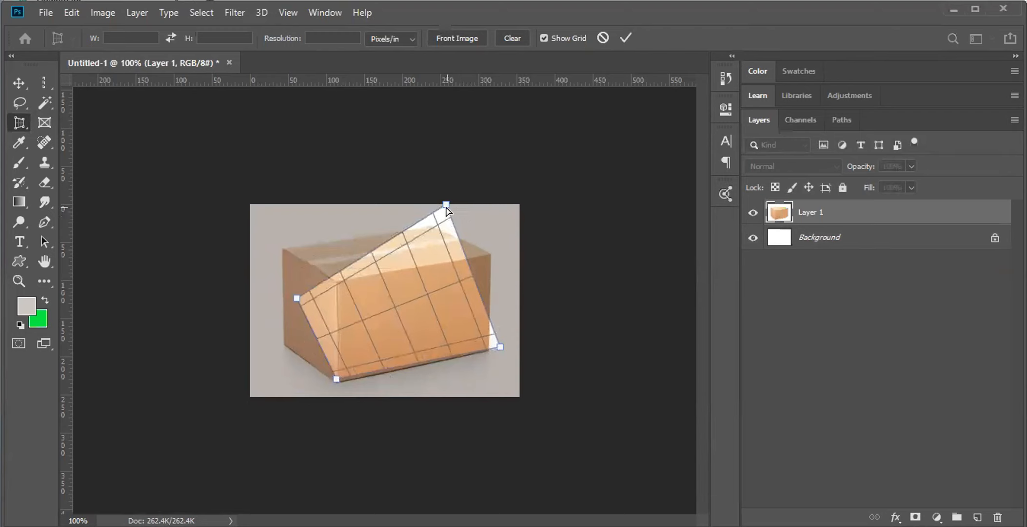
pyautogui.moveTo(447, 210); pyautogui.dragTo(492, 263)
# - Fit the perspective crop corners exactly to the corners of the carton's large front face and apply the crop
pyautogui.moveTo(301, 302); pyautogui.dragTo(339, 289)
pyautogui.moveTo(468, 266); pyautogui.dragTo(490, 261)
pyautogui.moveTo(499, 346); pyautogui.dragTo(490, 350)
pyautogui.moveTo(490, 264); pyautogui.dragTo(490, 255)
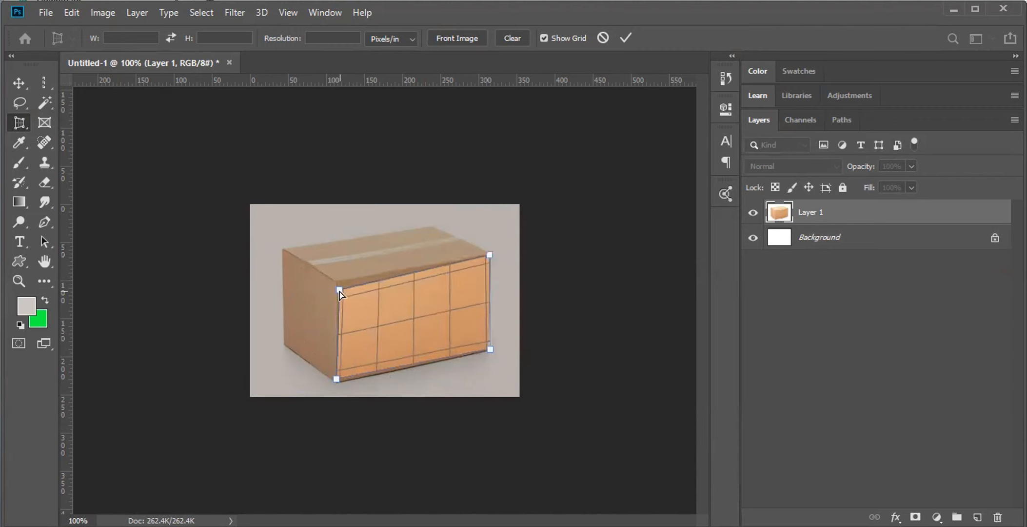
pyautogui.moveTo(339, 291); pyautogui.dragTo(340, 281)
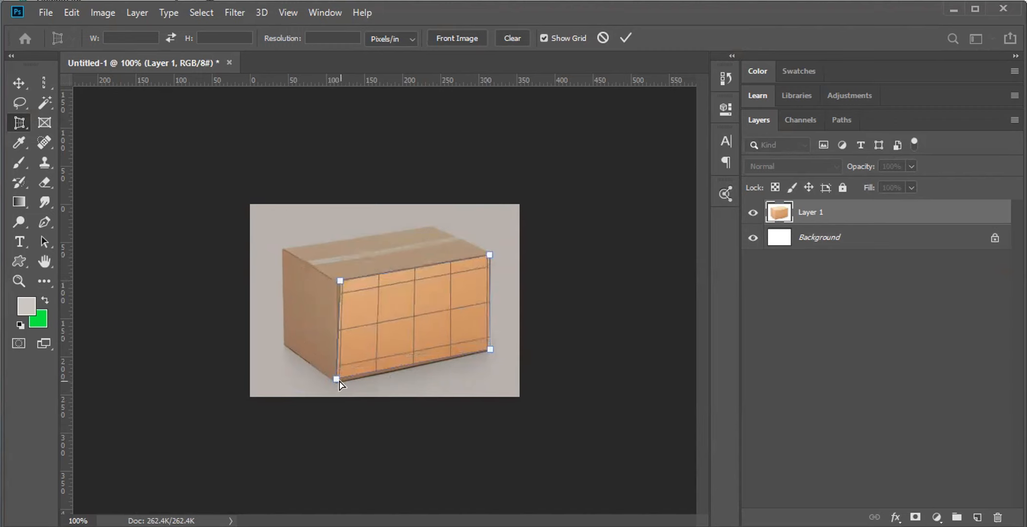
pyautogui.moveTo(339, 381); pyautogui.dragTo(339, 386)
pyautogui.moveTo(339, 281); pyautogui.dragTo(336, 283)
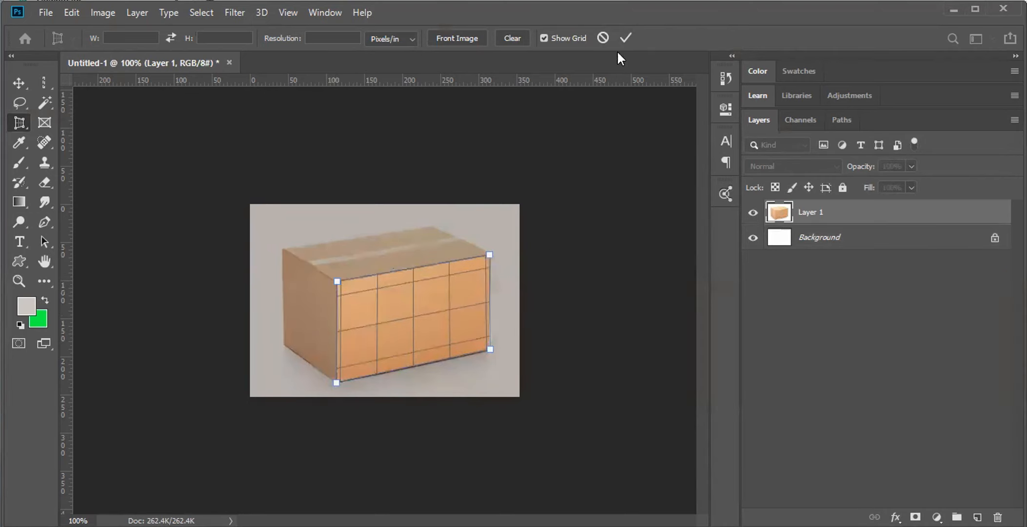
pyautogui.click(624, 39)
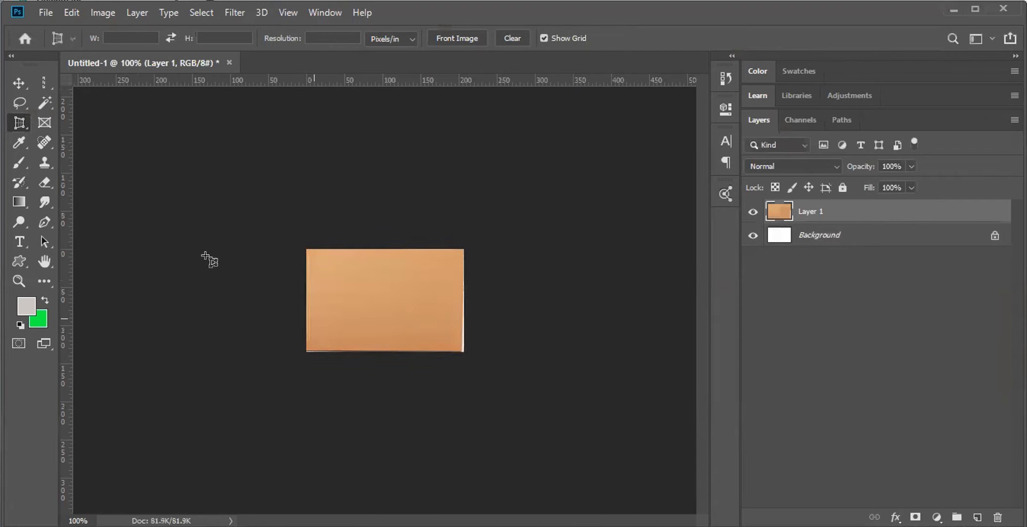
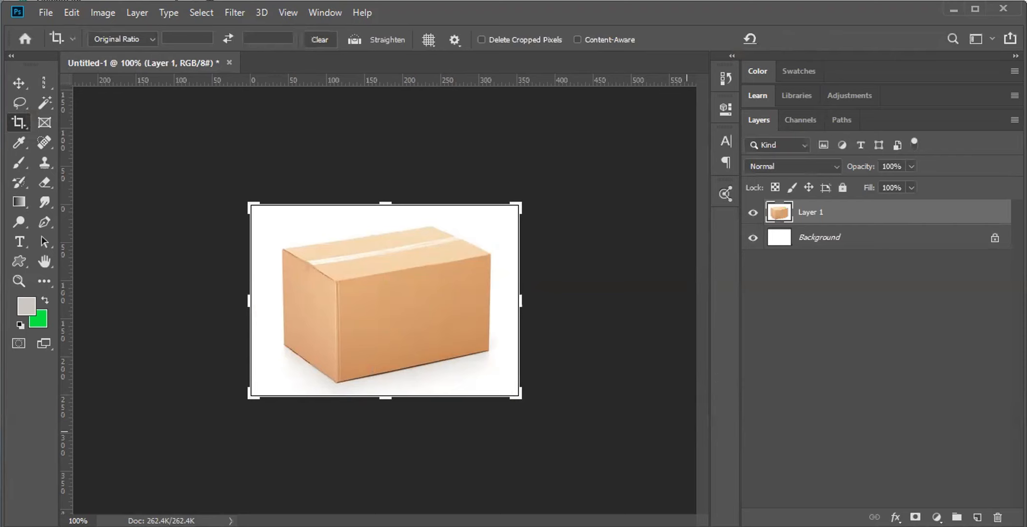
# - Switch to the Chrome browser and search Google for "book in hand angle"
pyautogui.hotkey('alt', 'Tab')
pyautogui.click(344, 61)
pyautogui.click(253, 34)
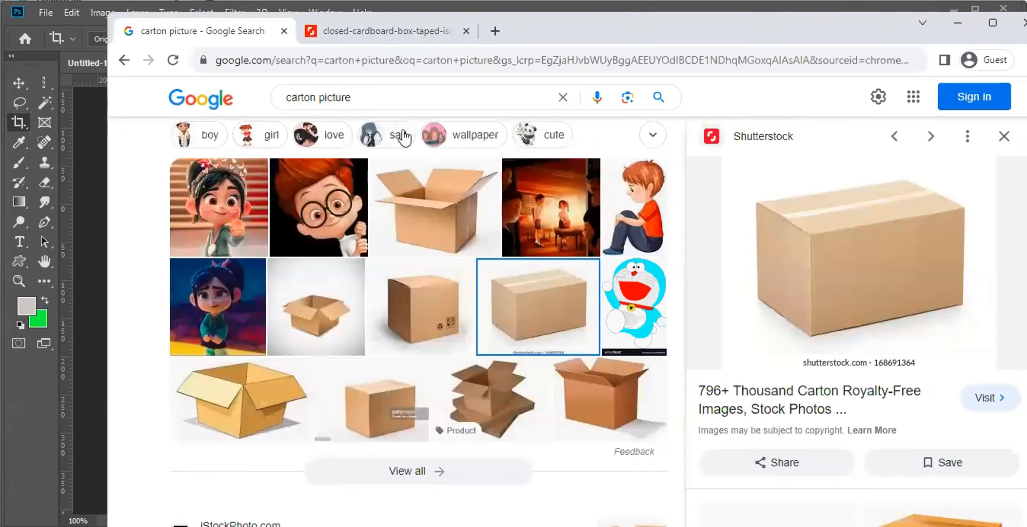
pyautogui.click(418, 97)
pyautogui.hotkey('ctrl', 'a')
pyautogui.write('book in hand')
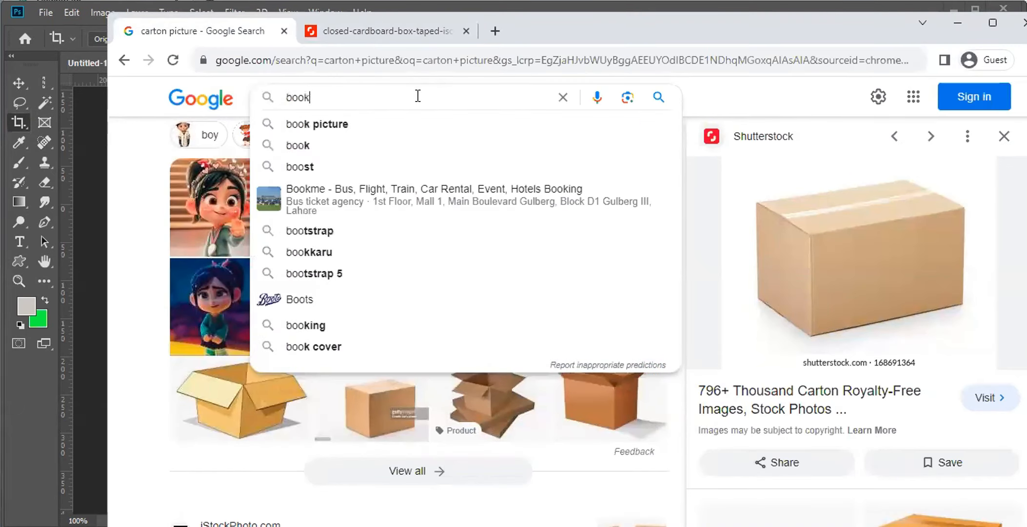
pyautogui.press('Return')
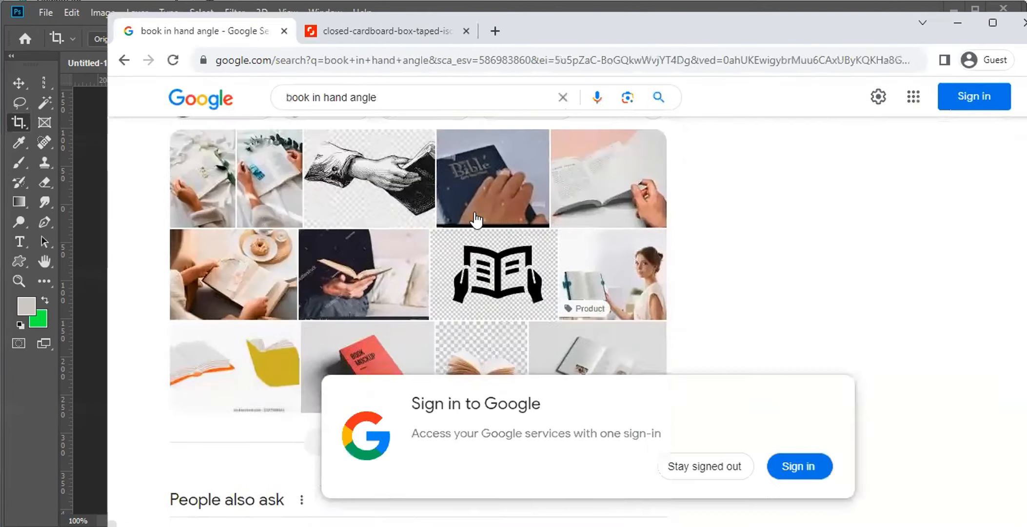
# - Find the red "Book Mockup" picture in the search results and open its full-size image from the source page
pyautogui.scroll(-3, 380, 235)
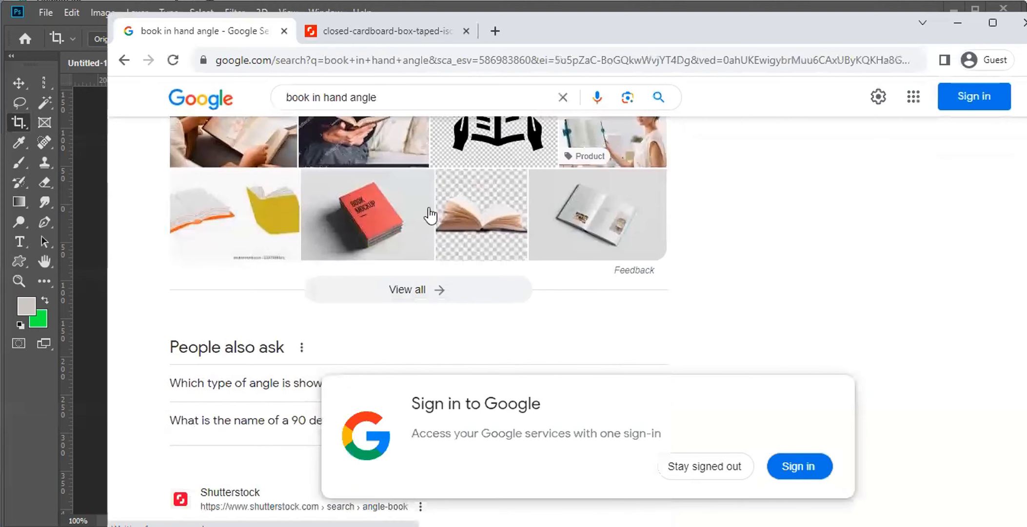
pyautogui.click(380, 236)
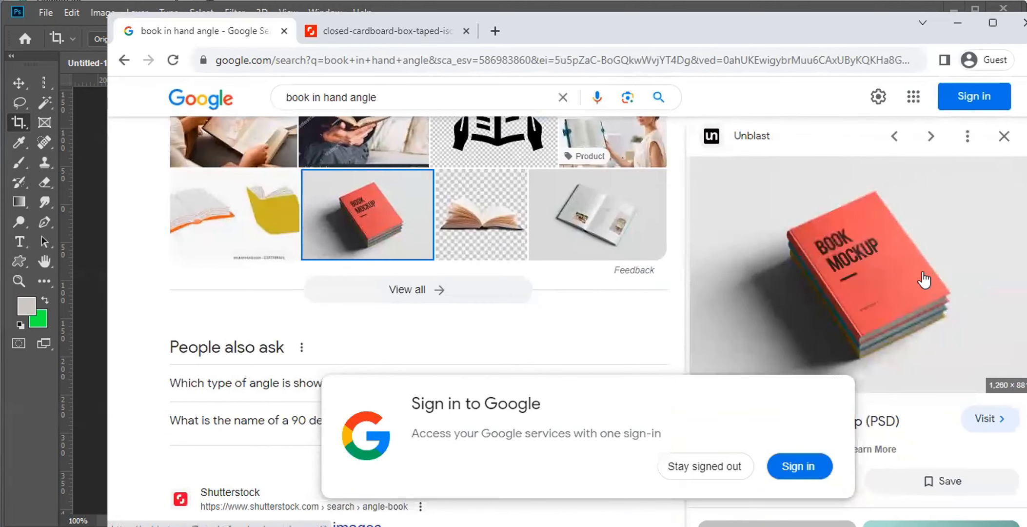
pyautogui.click(917, 246)
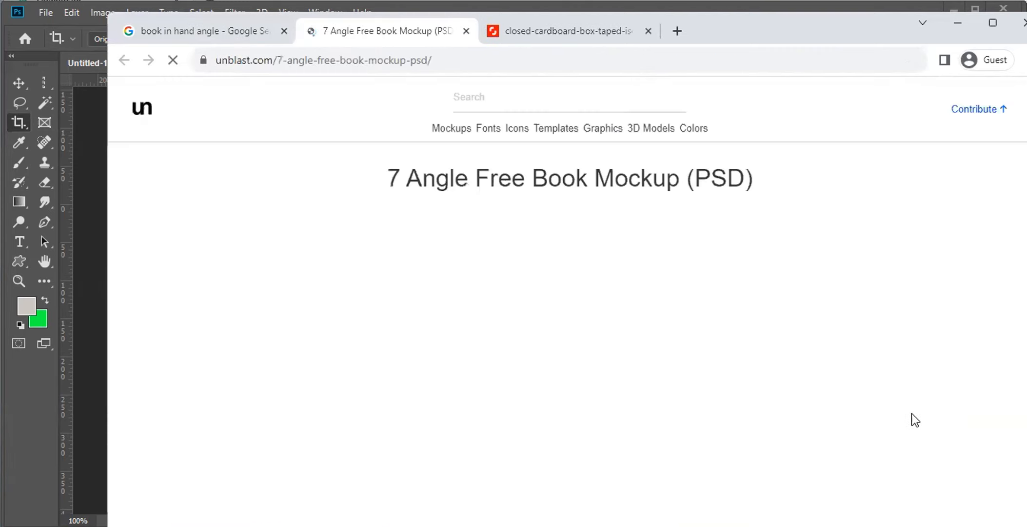
pyautogui.scroll(-5, 780, 347)
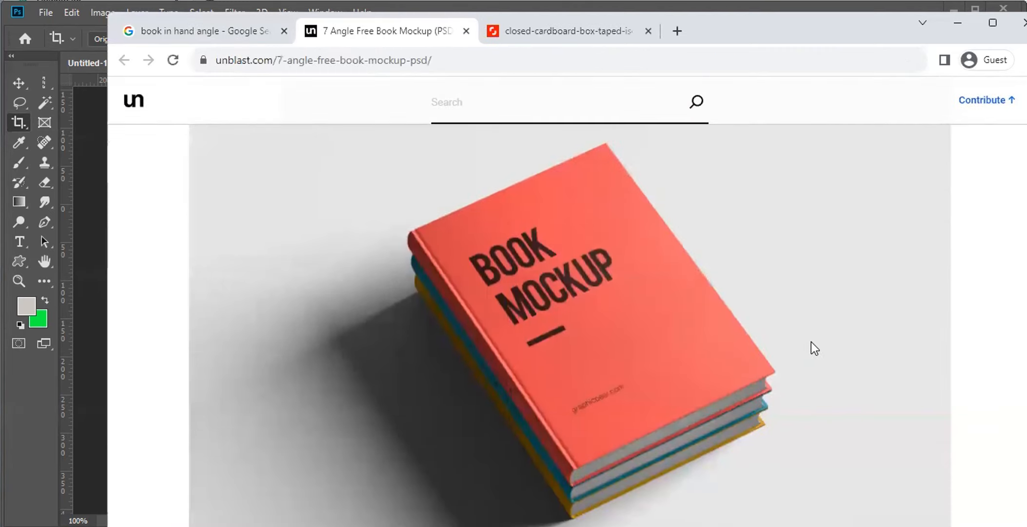
pyautogui.rightClick(845, 339)
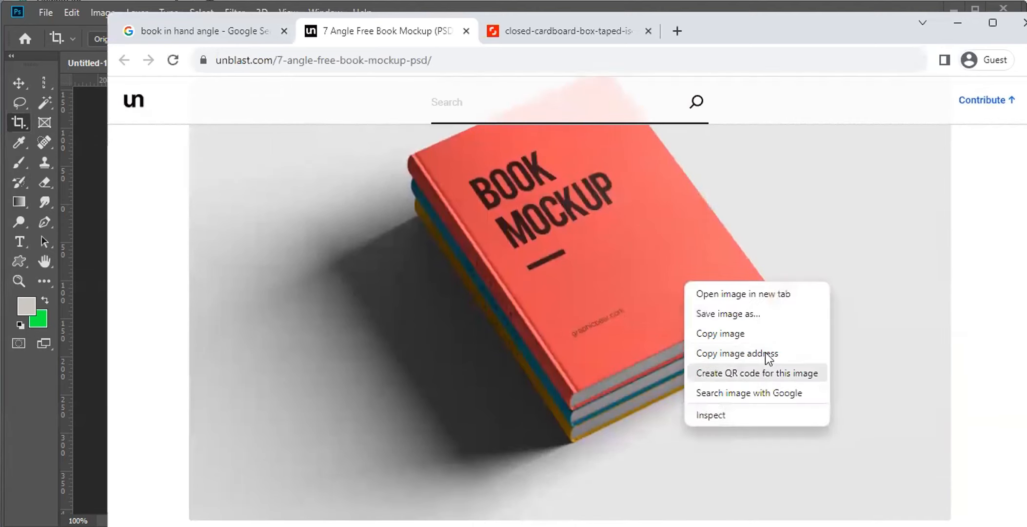
pyautogui.click(765, 295)
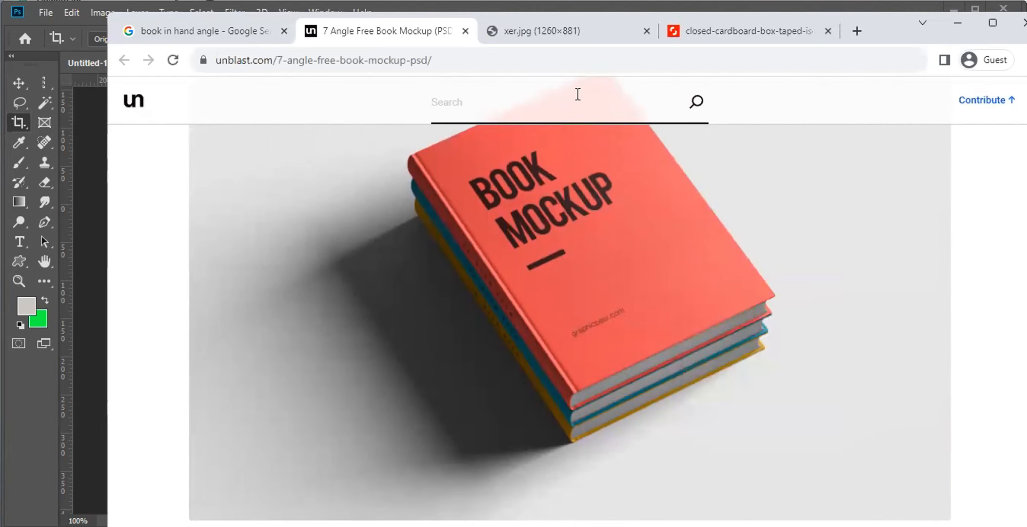
pyautogui.click(580, 30)
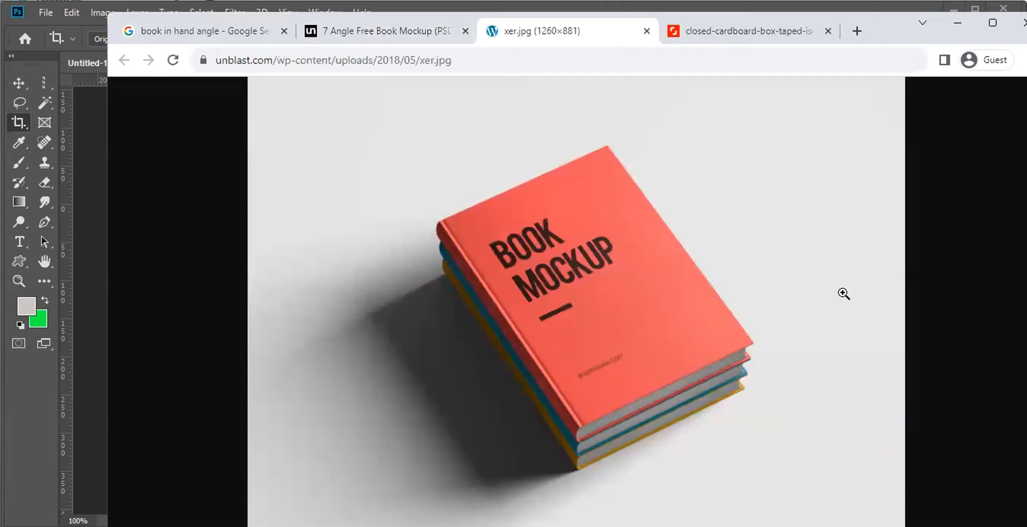
# - Capture a screen area of about 579 x 476 px around the books and paste it into a new Photoshop document
pyautogui.press('Print')
pyautogui.moveTo(350, 116); pyautogui.dragTo(790, 472)
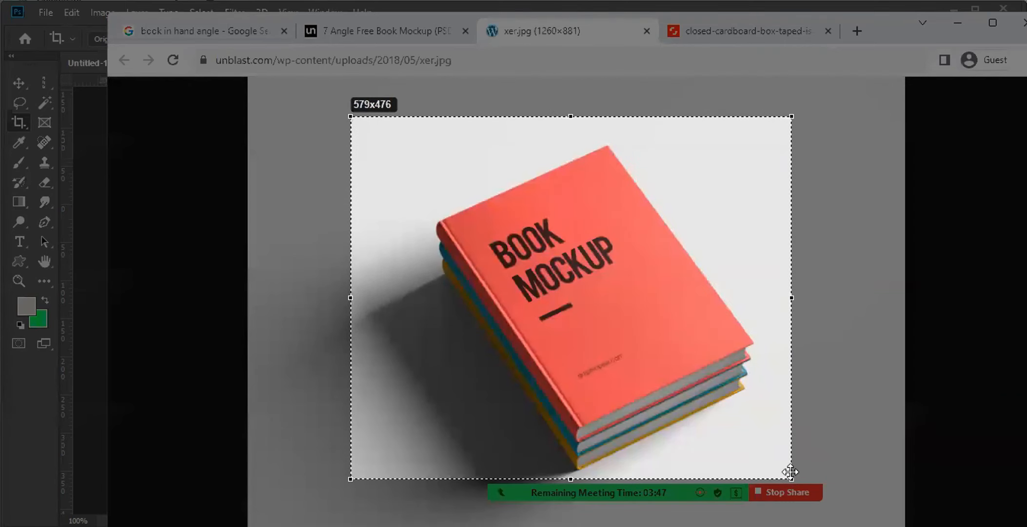
pyautogui.click(735, 495)
pyautogui.hotkey('alt', 'Tab')
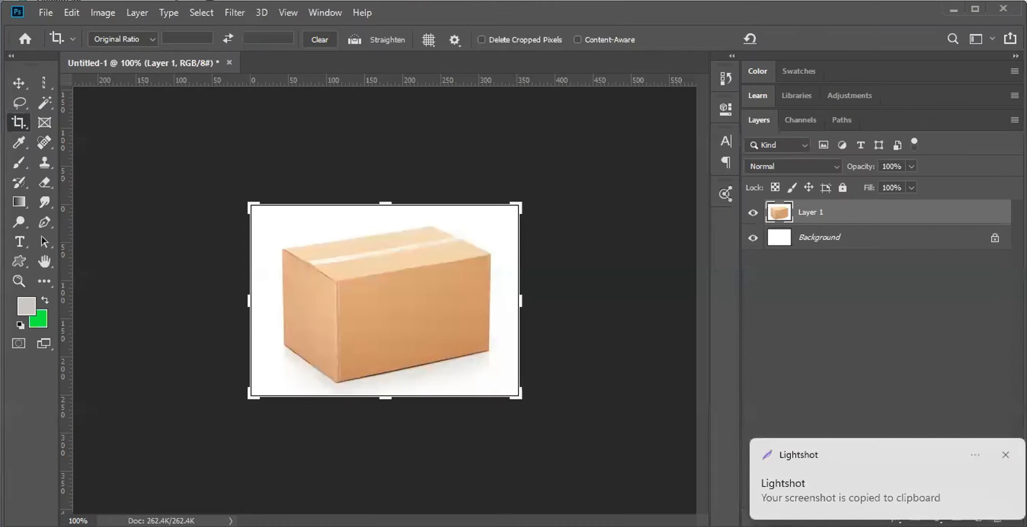
pyautogui.hotkey('ctrl', 'n')
pyautogui.press('Return')
pyautogui.hotkey('ctrl', 'v')
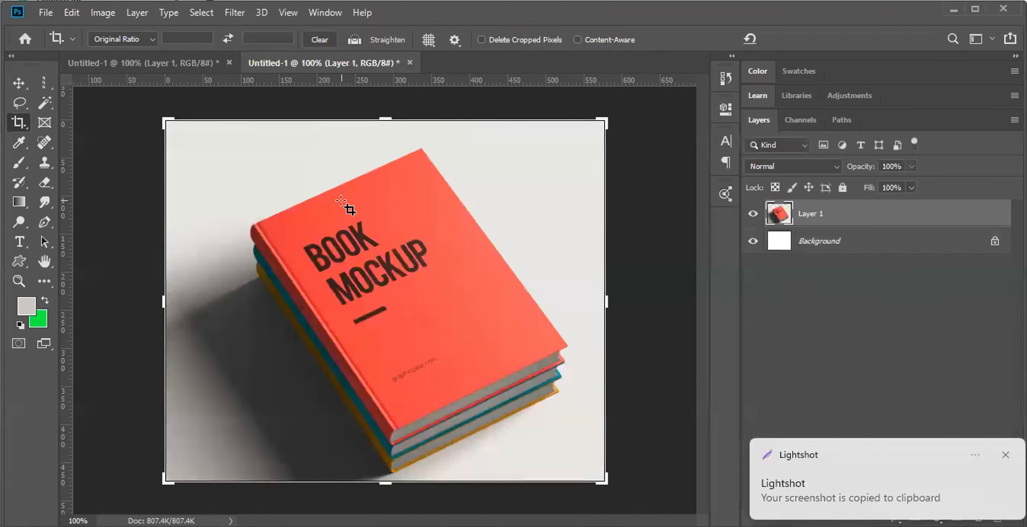
# - Draw a perspective crop over the book with the Perspective Crop Tool and pull its corners roughly toward the red cover
pyautogui.rightClick(26, 121)
pyautogui.click(49, 134)
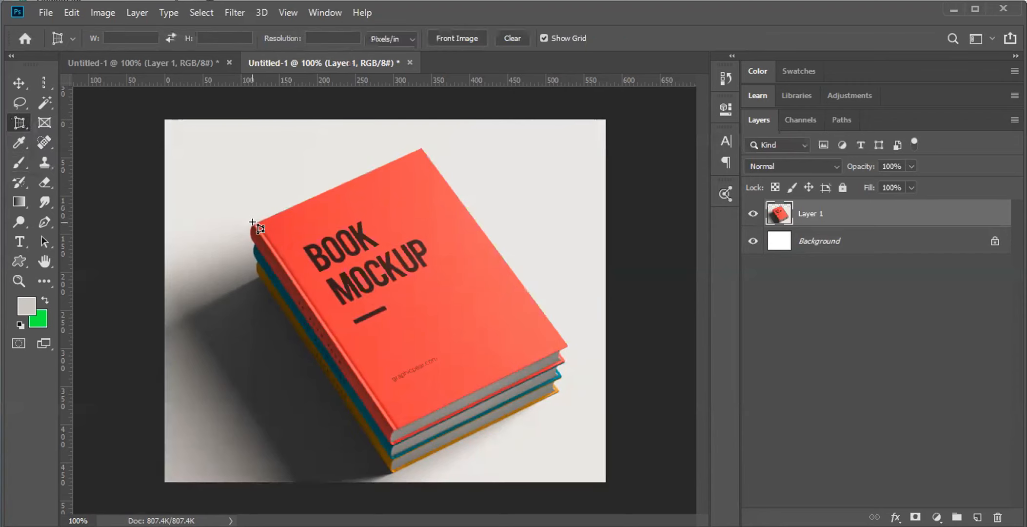
pyautogui.moveTo(252, 222); pyautogui.dragTo(464, 382)
pyautogui.moveTo(464, 222); pyautogui.dragTo(463, 153)
pyautogui.moveTo(252, 382); pyautogui.dragTo(429, 432)
pyautogui.moveTo(464, 383); pyautogui.dragTo(571, 376)
pyautogui.moveTo(390, 383); pyautogui.dragTo(417, 414)
pyautogui.moveTo(464, 155); pyautogui.dragTo(425, 166)
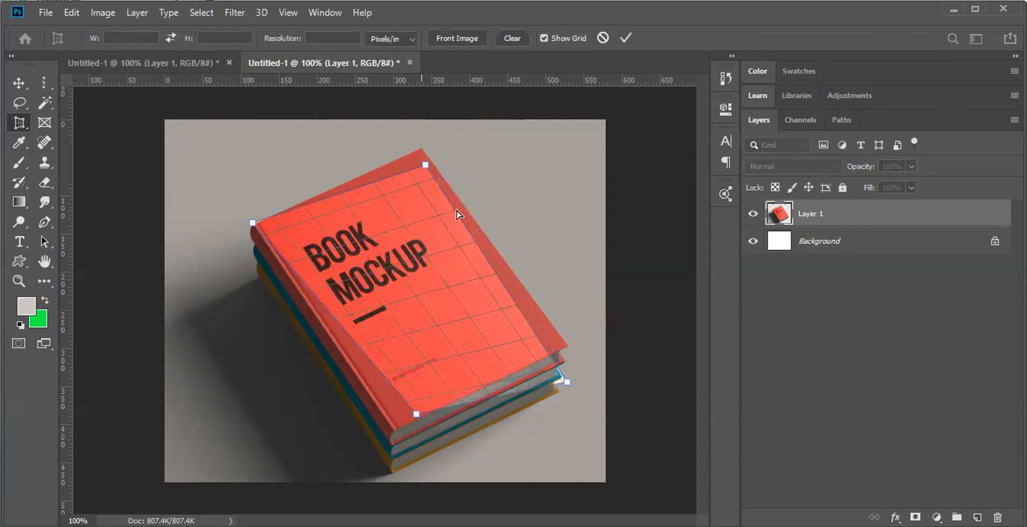
# - Fit the perspective crop corners exactly to the red cover's corners and apply the crop
pyautogui.moveTo(566, 382); pyautogui.dragTo(565, 335)
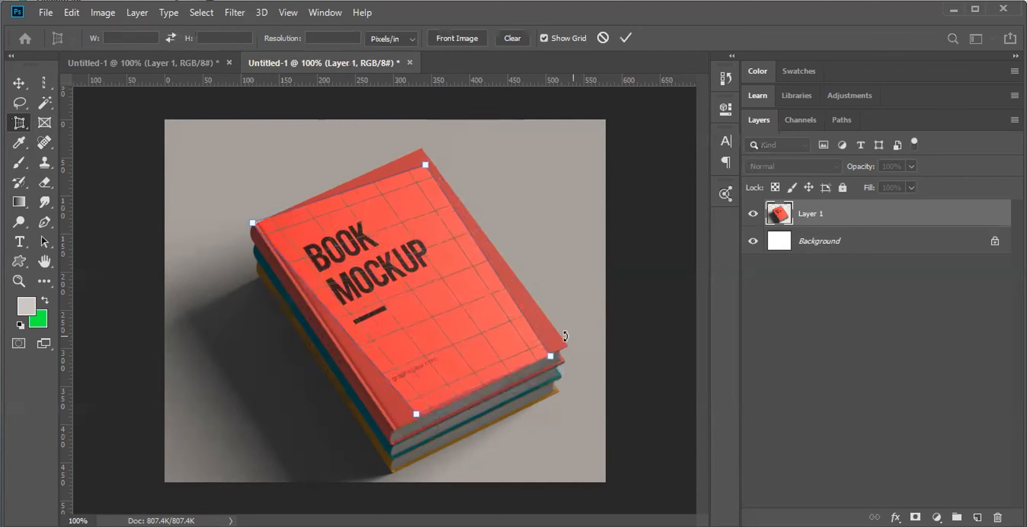
pyautogui.moveTo(417, 414); pyautogui.dragTo(393, 425)
pyautogui.moveTo(426, 166); pyautogui.dragTo(418, 154)
pyautogui.moveTo(560, 345); pyautogui.dragTo(568, 348)
pyautogui.moveTo(420, 161); pyautogui.dragTo(424, 151)
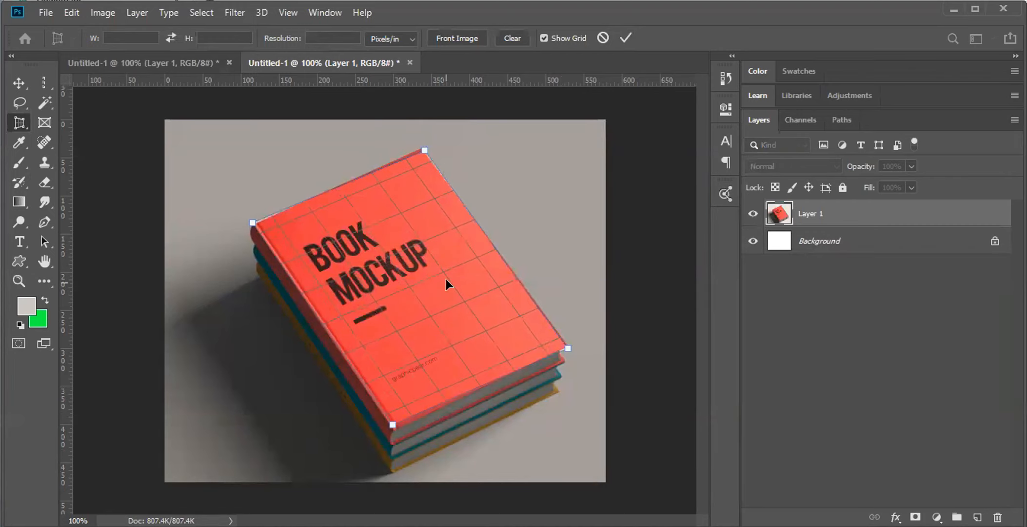
pyautogui.press('Return')
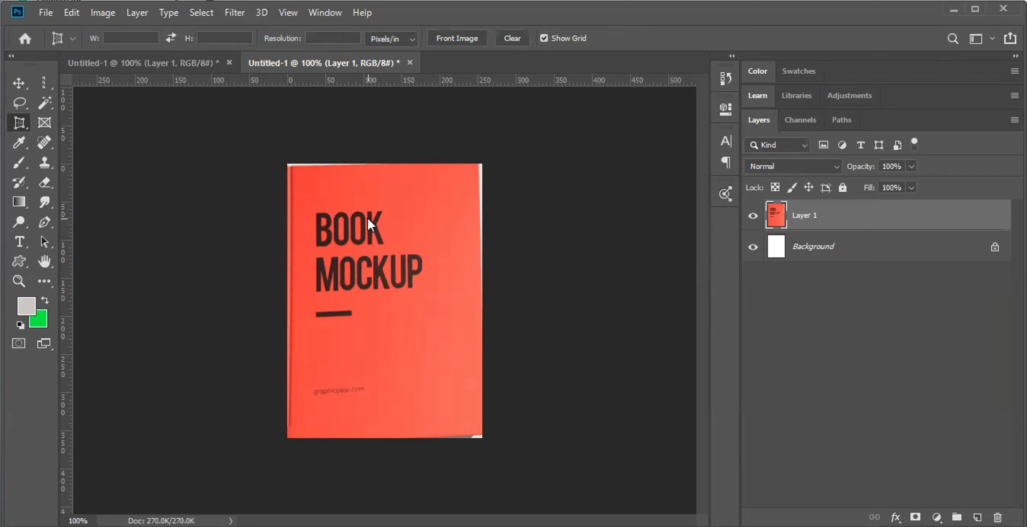
# - Straighten the flattened cover with the Crop Tool along a line of about 1.7° between the two title lines, and apply it
pyautogui.rightClick(21, 124)
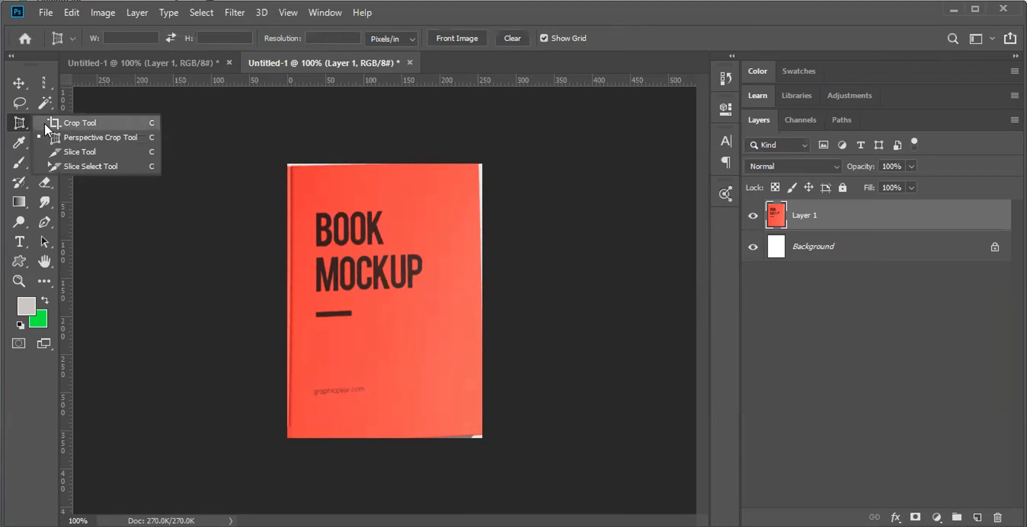
pyautogui.click(73, 118)
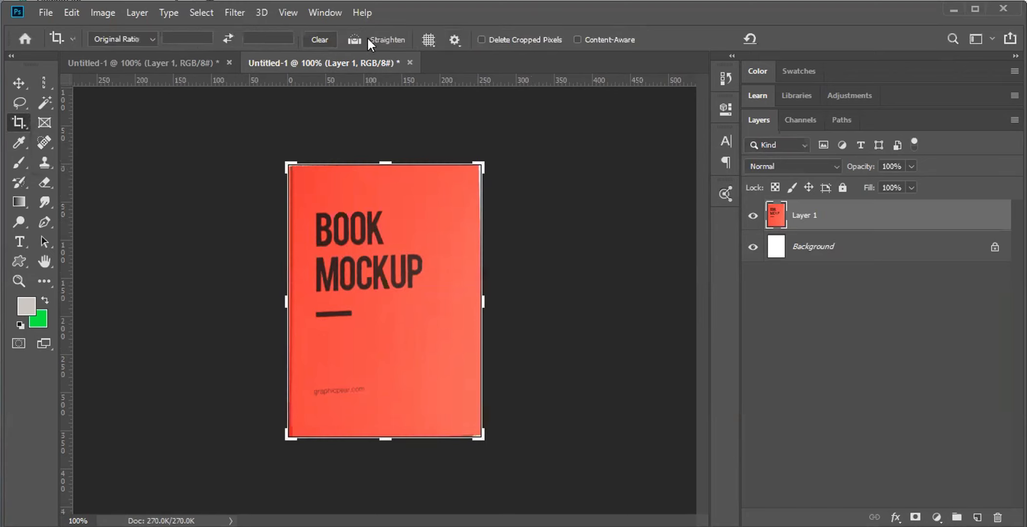
pyautogui.click(355, 41)
pyautogui.moveTo(314, 257); pyautogui.dragTo(419, 254)
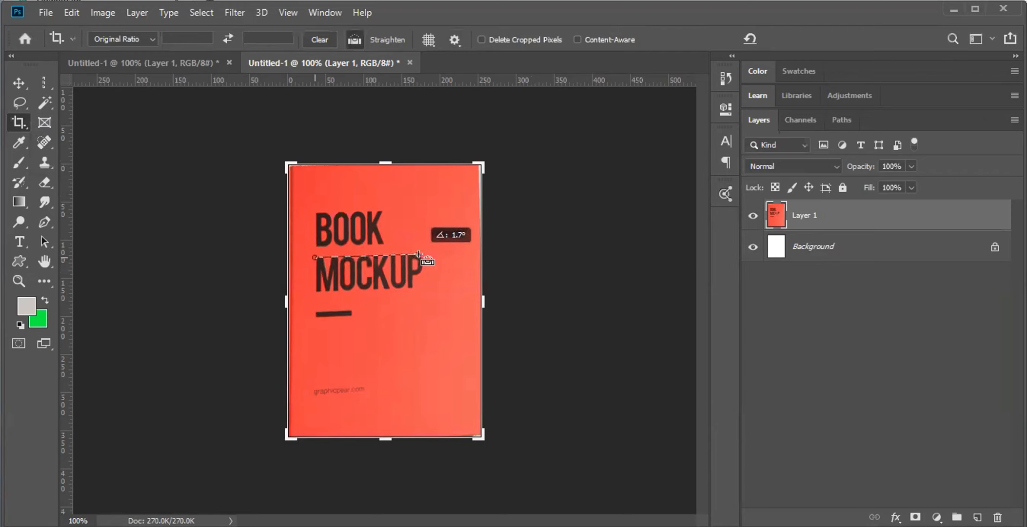
pyautogui.moveTo(419, 254); pyautogui.dragTo(419, 255)
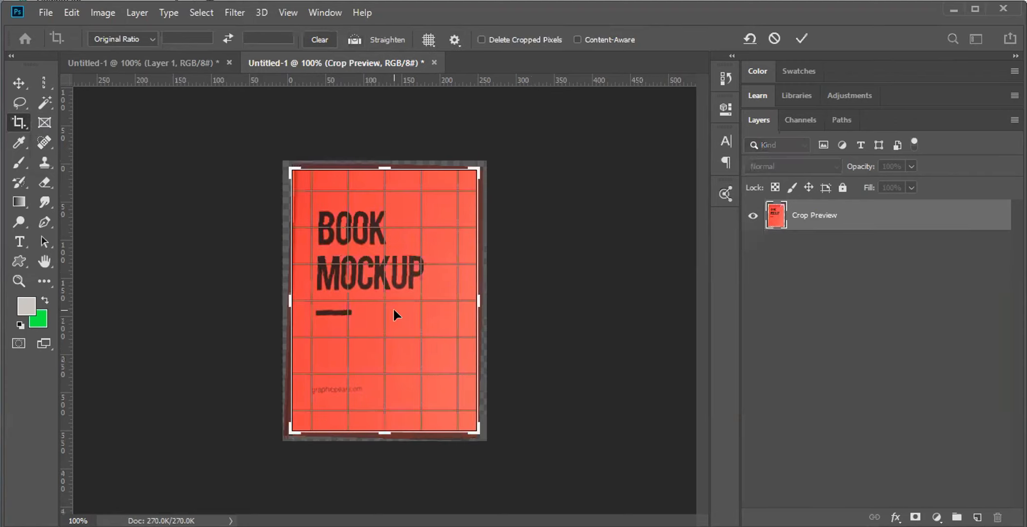
pyautogui.press('Return')
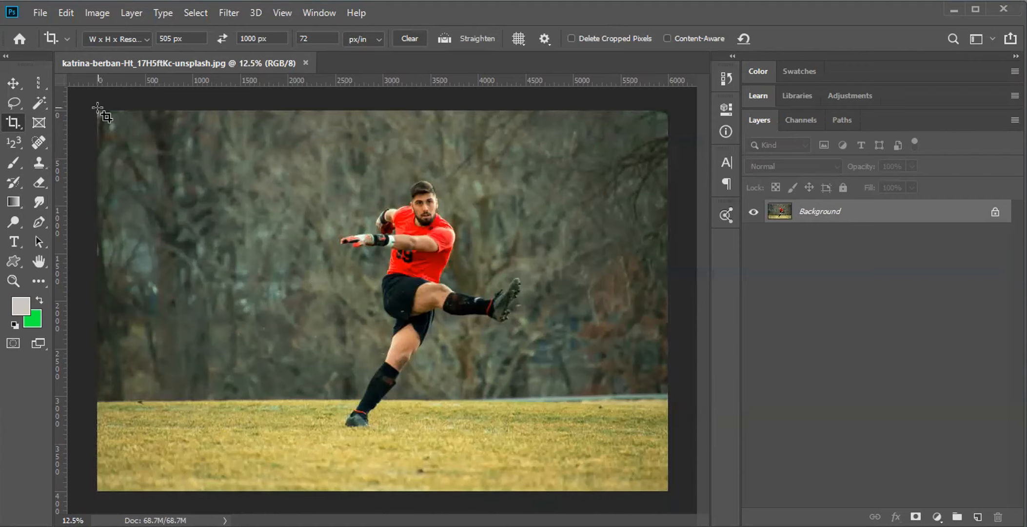
# - Draw a trial crop on the football player photo, switch the crop preset to the 16 : 9 ratio, and cancel the crop
pyautogui.moveTo(98, 110); pyautogui.dragTo(574, 459)
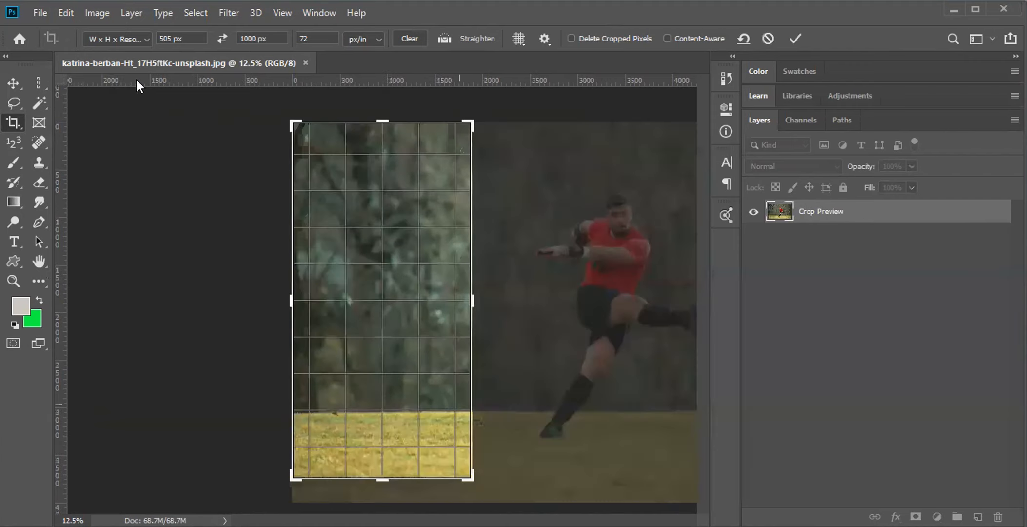
pyautogui.click(144, 38)
pyautogui.click(105, 216)
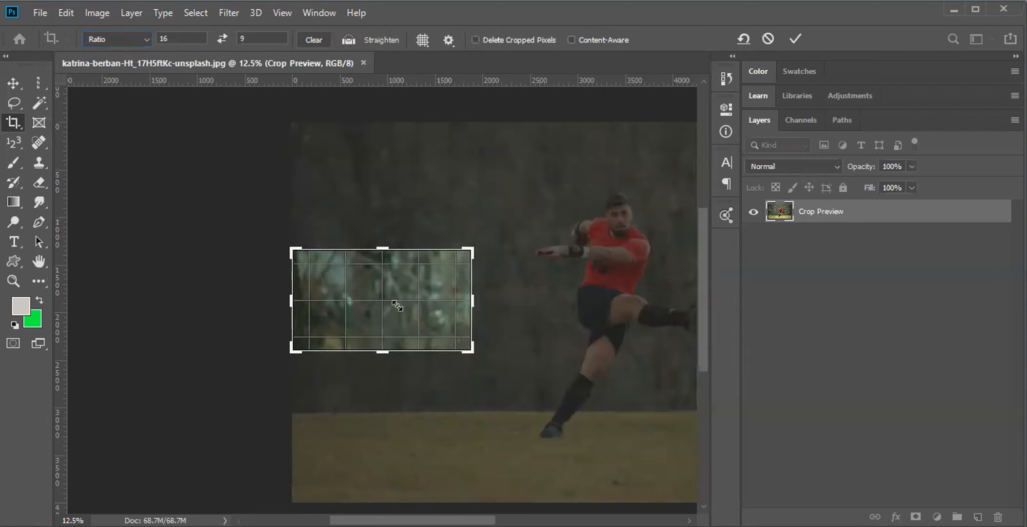
pyautogui.press('Escape')
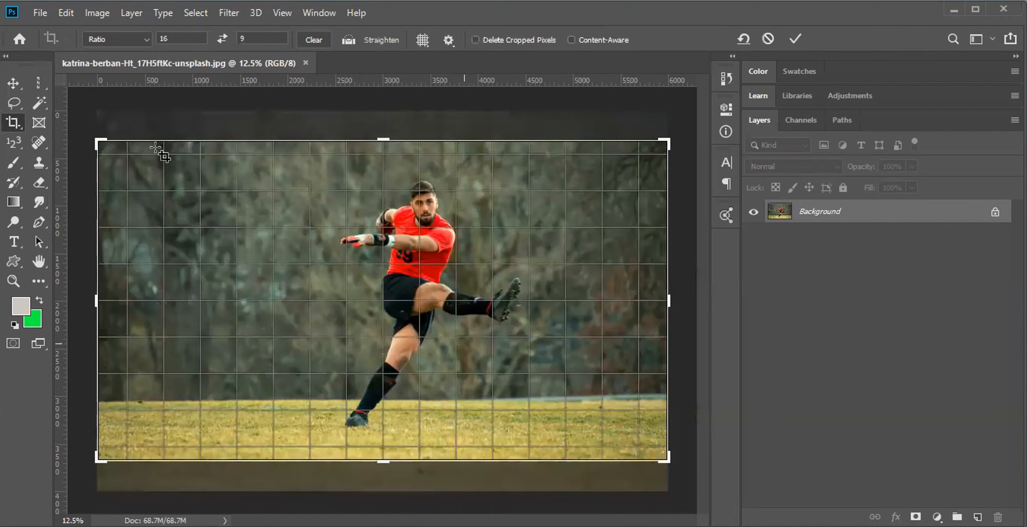
pyautogui.press('Escape')
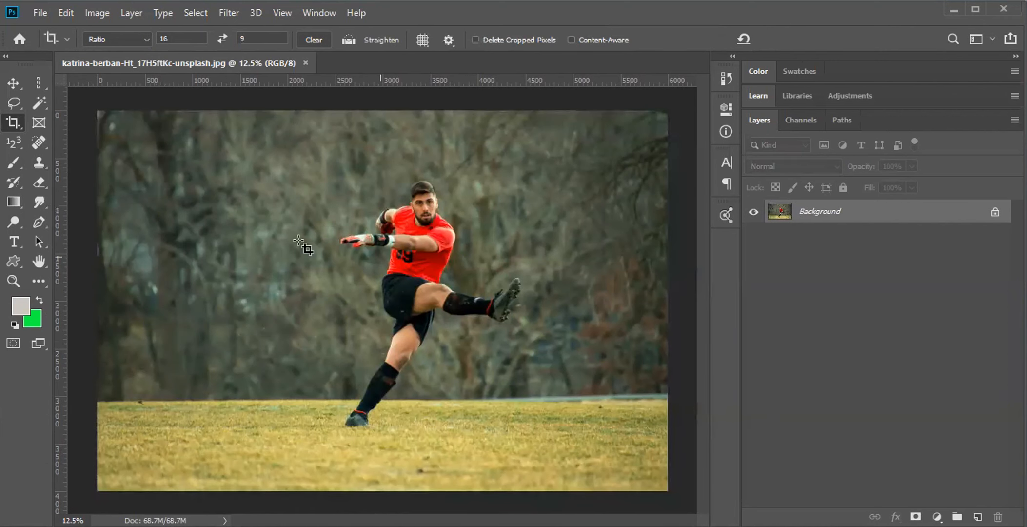
# - Draw a 16 : 9 crop over the photo, clear the ratio values, and cancel the crop
pyautogui.moveTo(100, 101); pyautogui.dragTo(633, 452)
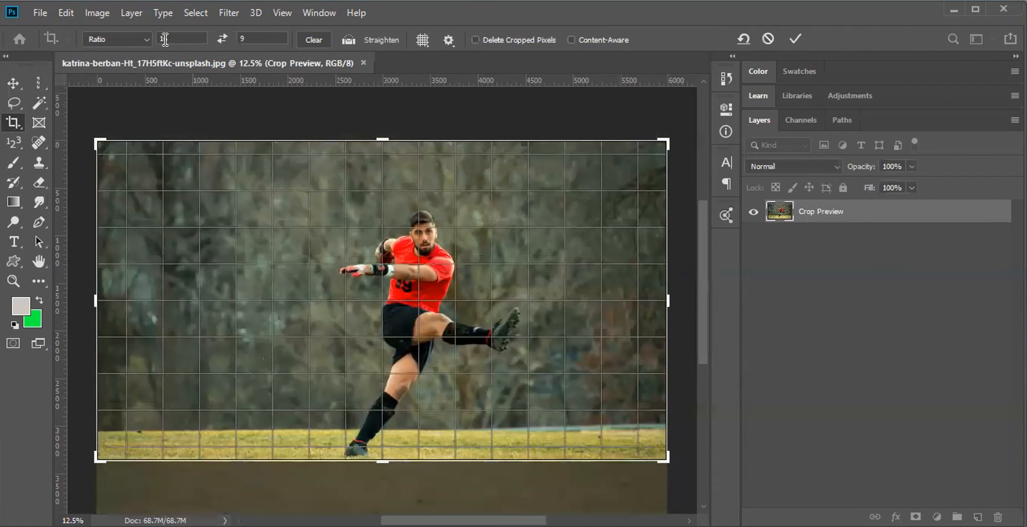
pyautogui.click(134, 38)
pyautogui.click(318, 38)
pyautogui.press('Escape')
# - Try cropping away the lower strip of grass without a fixed ratio, and cancel the crop
pyautogui.moveTo(119, 131); pyautogui.dragTo(678, 491)
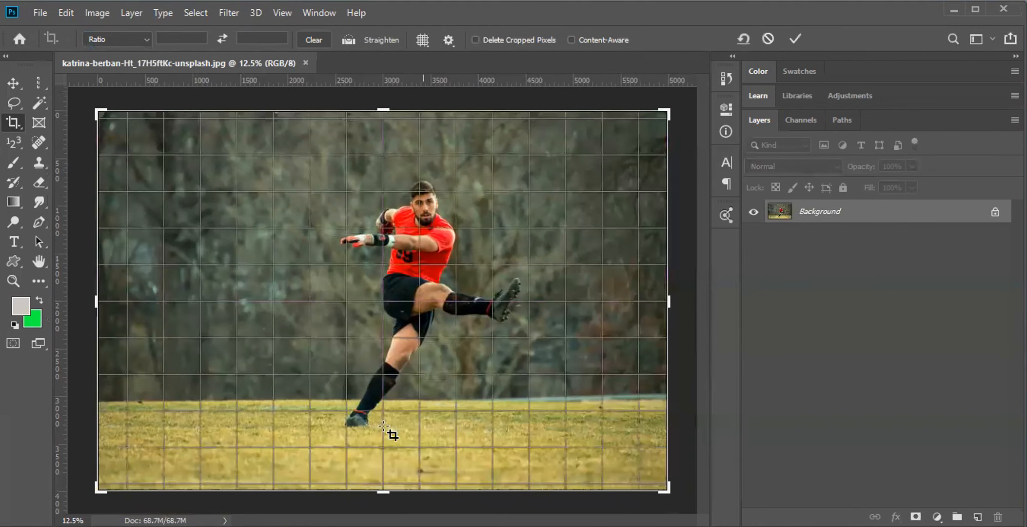
pyautogui.moveTo(388, 491); pyautogui.dragTo(393, 432)
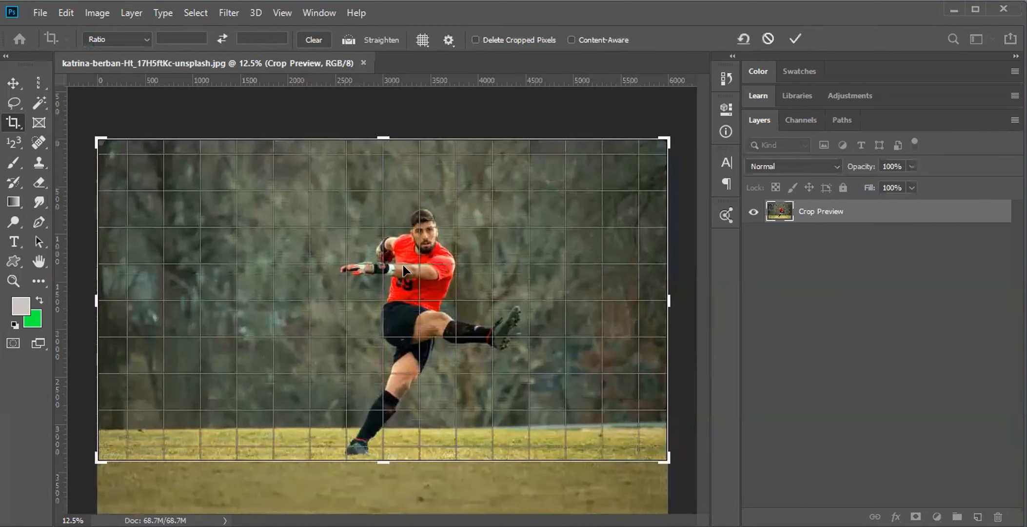
pyautogui.press('Escape')
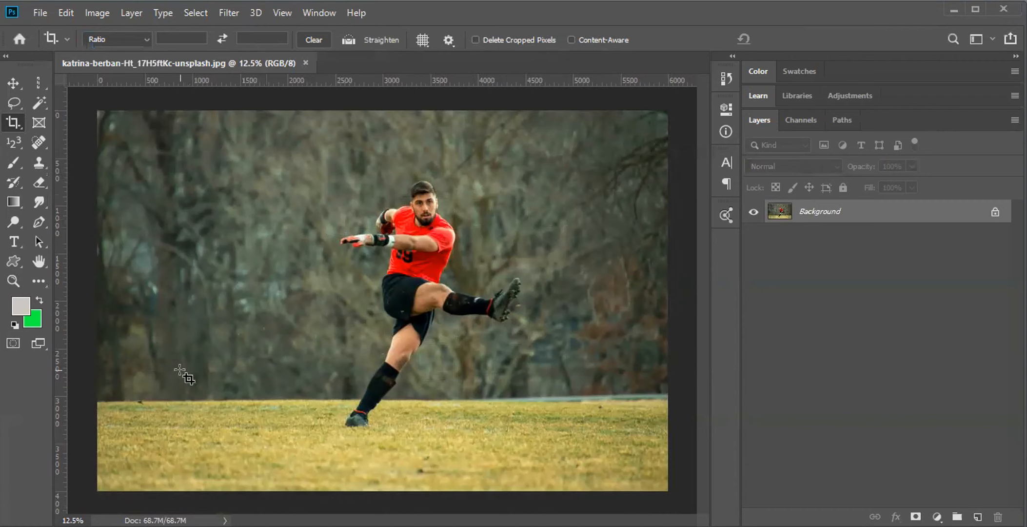
# - Extend the crop slightly below the photo's lower edge, enable Content-Aware, and apply the crop to fill in the extra grass
pyautogui.moveTo(99, 111); pyautogui.dragTo(678, 451)
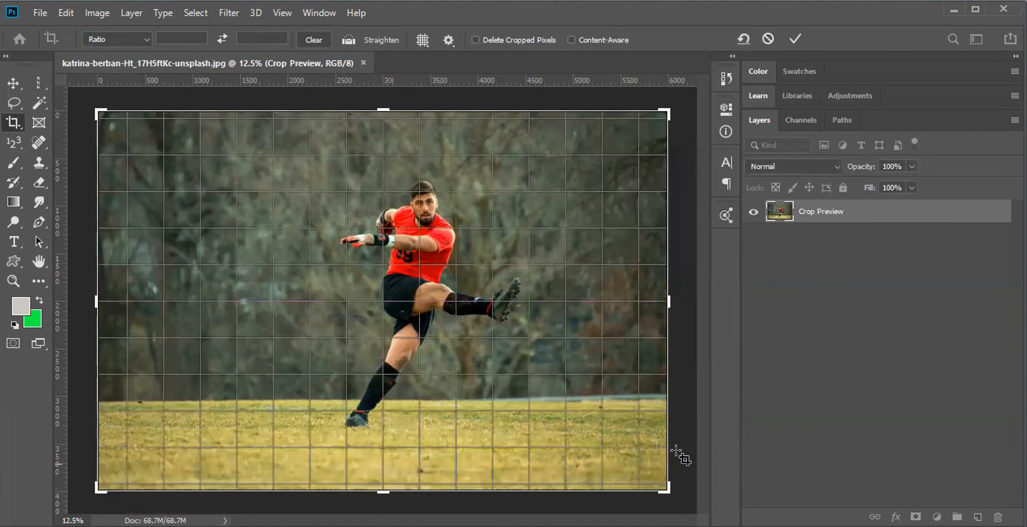
pyautogui.moveTo(384, 490); pyautogui.dragTo(384, 508)
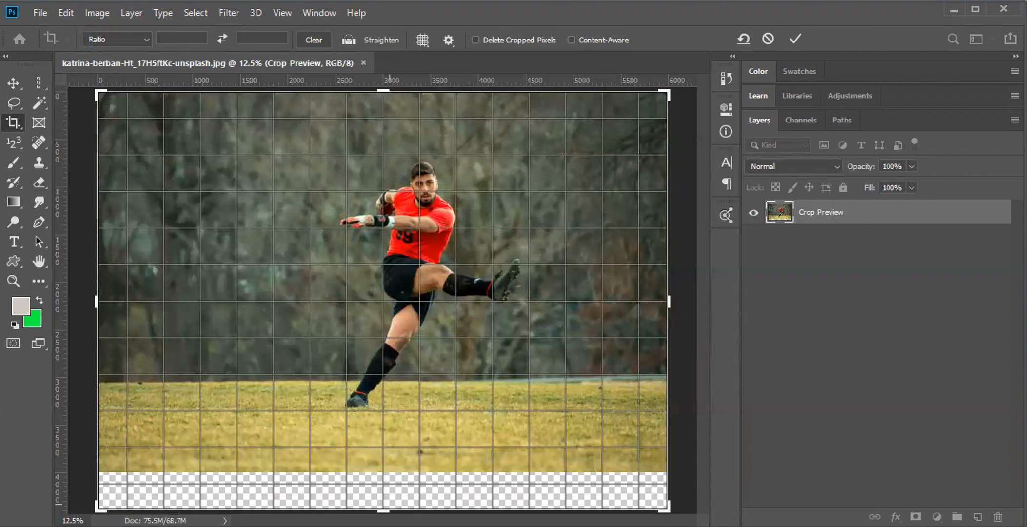
pyautogui.click(575, 38)
pyautogui.click(793, 38)
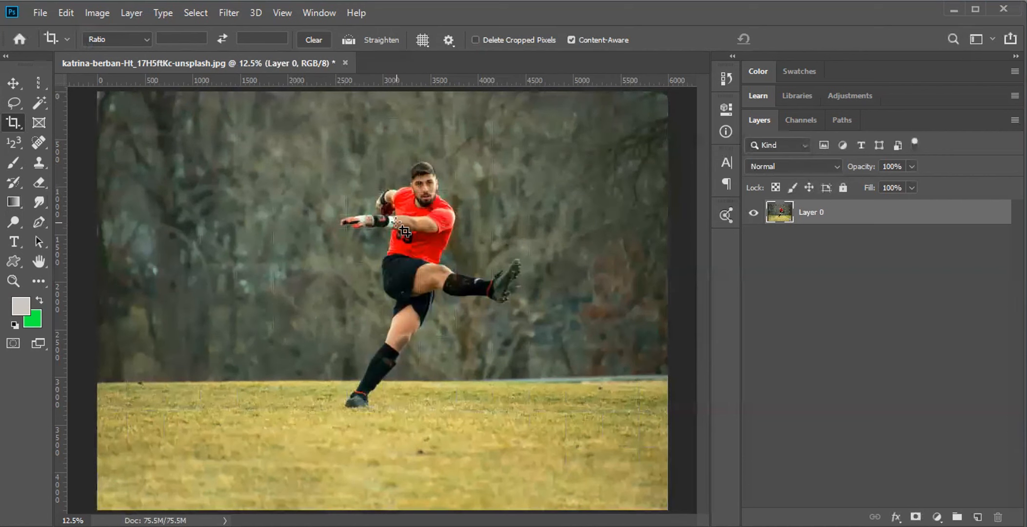
# - Set the crop overlay to Rule of Thirds and draw a crop box over the football player photo
pyautogui.click(420, 40)
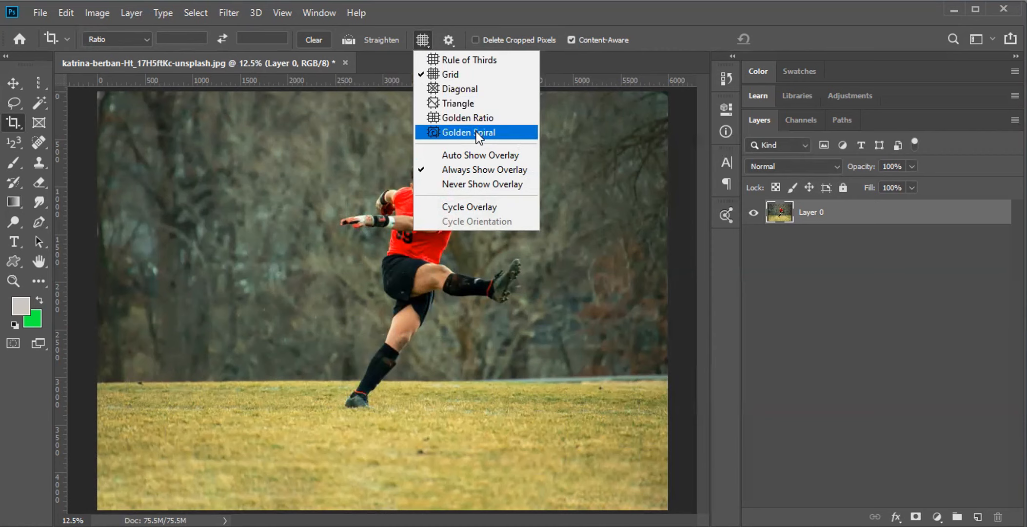
pyautogui.click(447, 61)
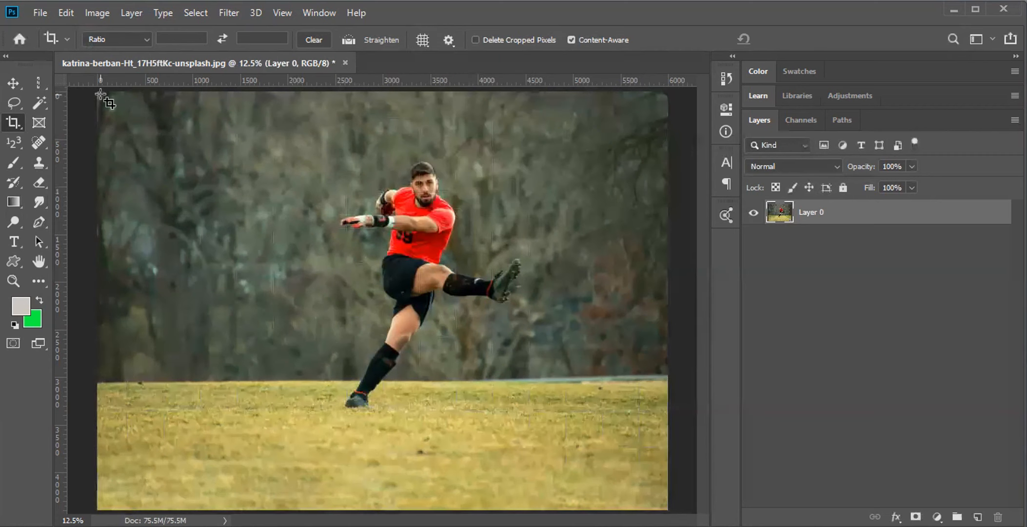
pyautogui.moveTo(100, 95); pyautogui.dragTo(562, 447)
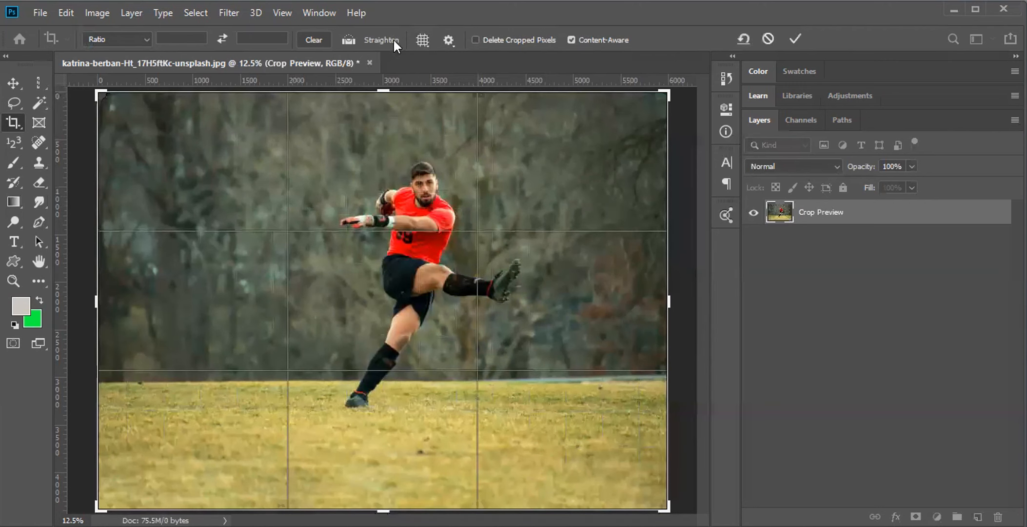
# - Switch the crop overlay to Diagonal, try a smaller crop with the photo shifted inside it, and cancel the crop
pyautogui.click(420, 39)
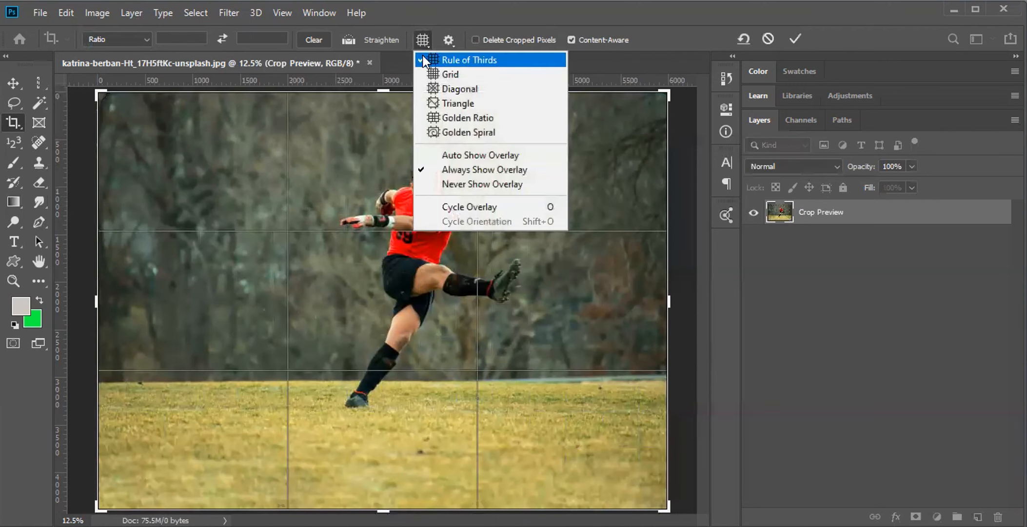
pyautogui.click(435, 89)
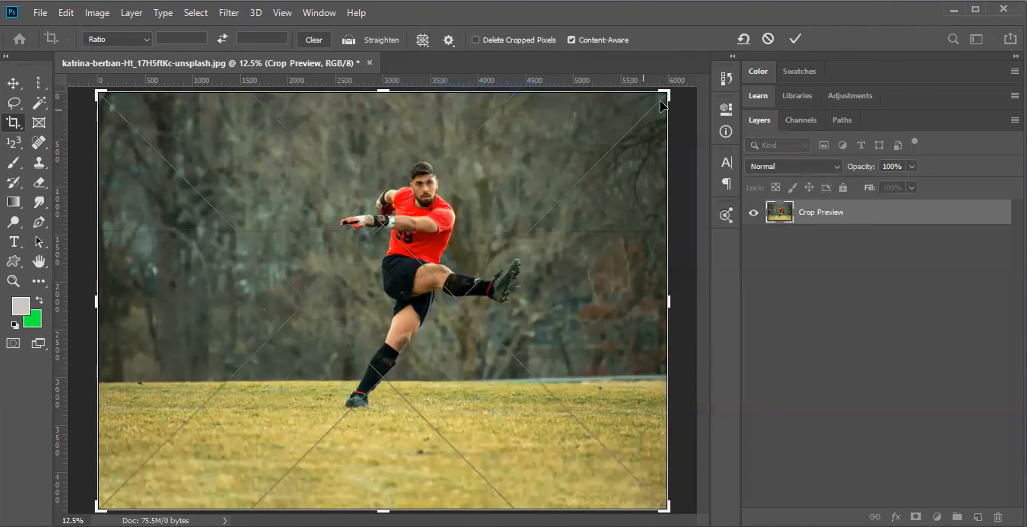
pyautogui.moveTo(667, 89); pyautogui.dragTo(616, 159)
pyautogui.moveTo(406, 302); pyautogui.dragTo(296, 431)
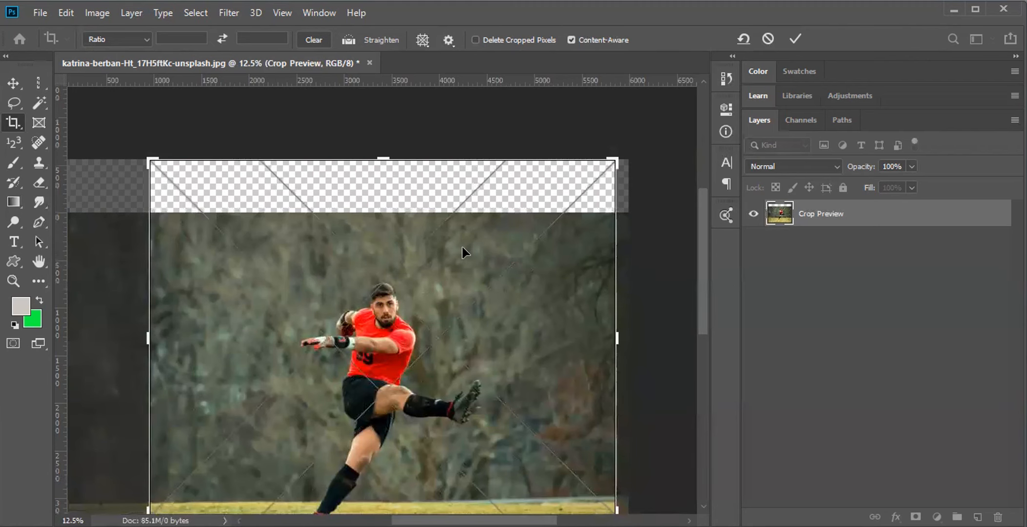
pyautogui.press('Return')
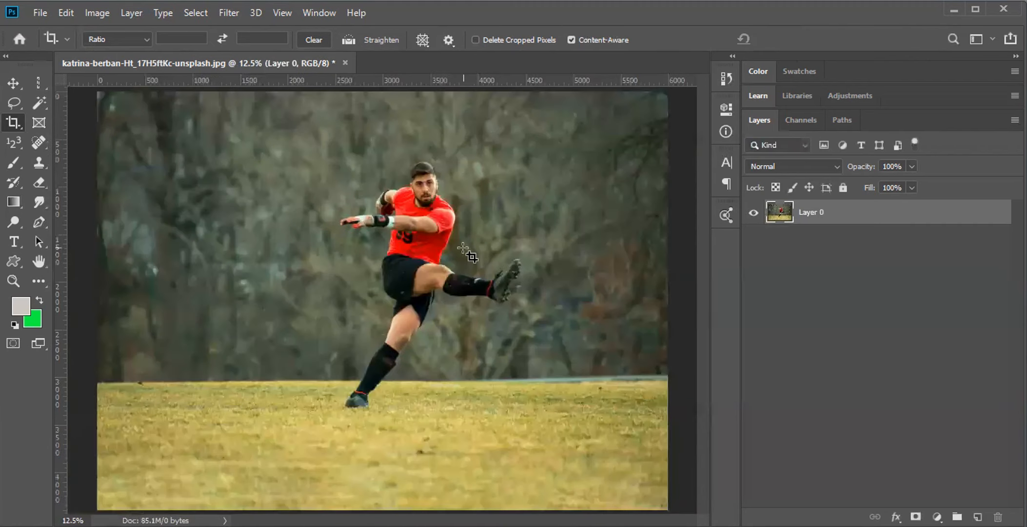
# - Switch the crop overlay back to Rule of Thirds and crop off the photo's right and lower strips, placing the player along the right-hand third line
pyautogui.moveTo(106, 95); pyautogui.dragTo(667, 509)
pyautogui.moveTo(455, 433); pyautogui.dragTo(456, 433)
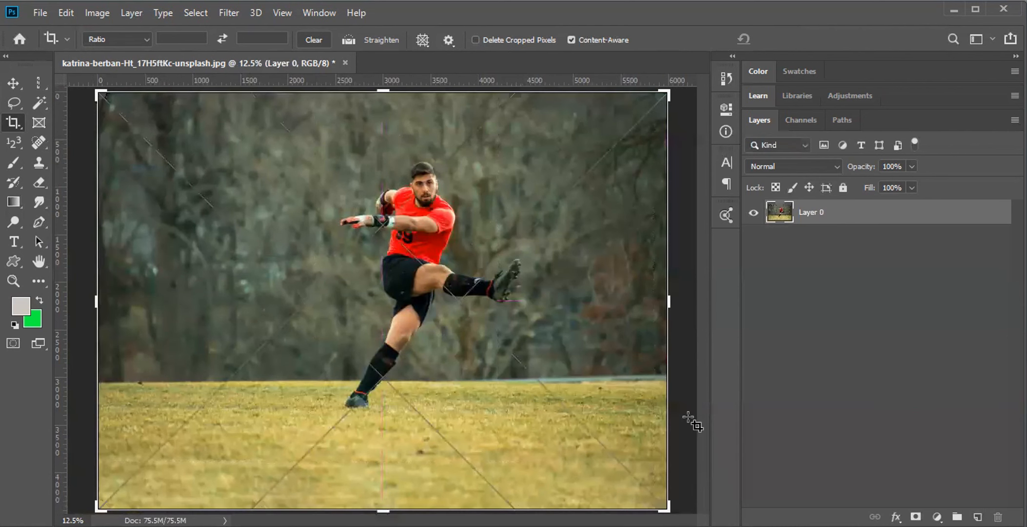
pyautogui.click(420, 41)
pyautogui.click(435, 62)
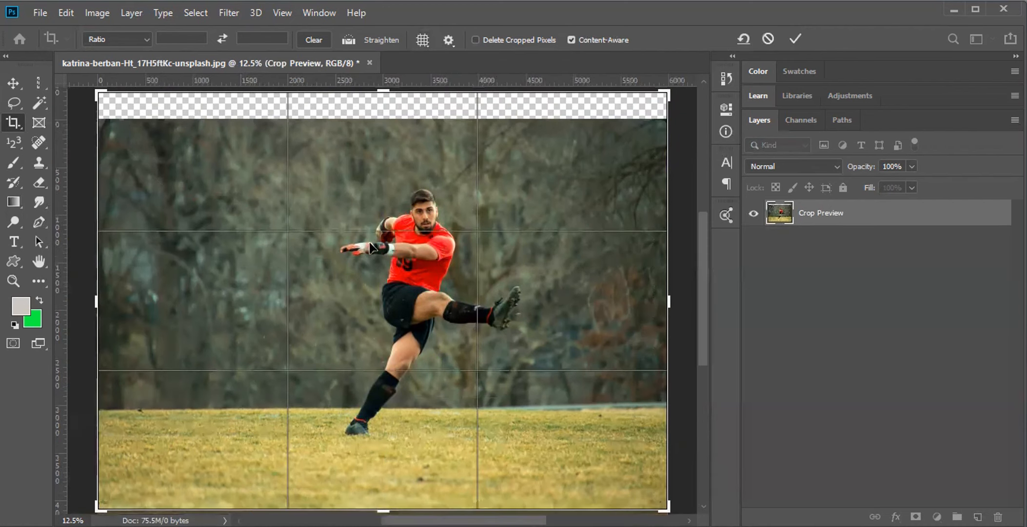
pyautogui.hotkey('ctrl', 'z')
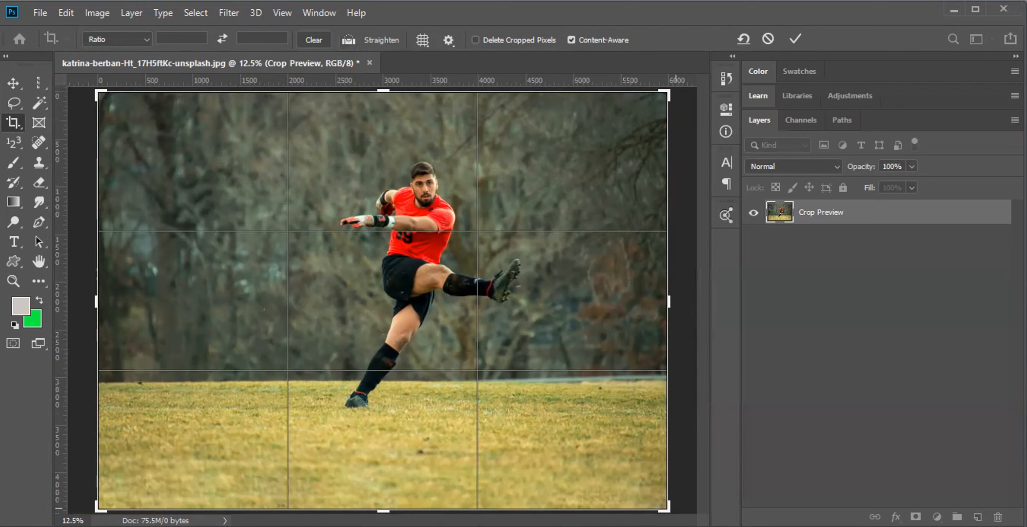
pyautogui.moveTo(667, 508); pyautogui.dragTo(621, 466)
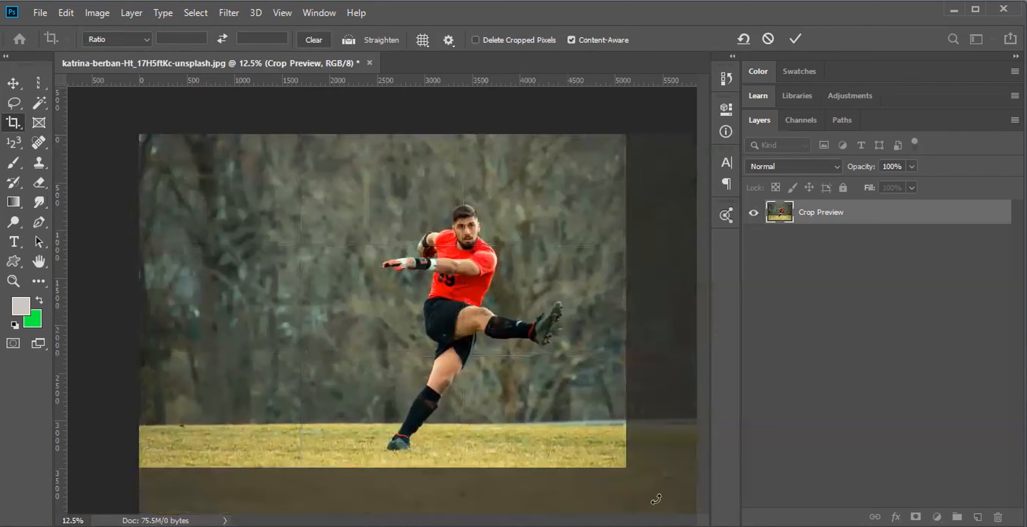
pyautogui.press('Return')
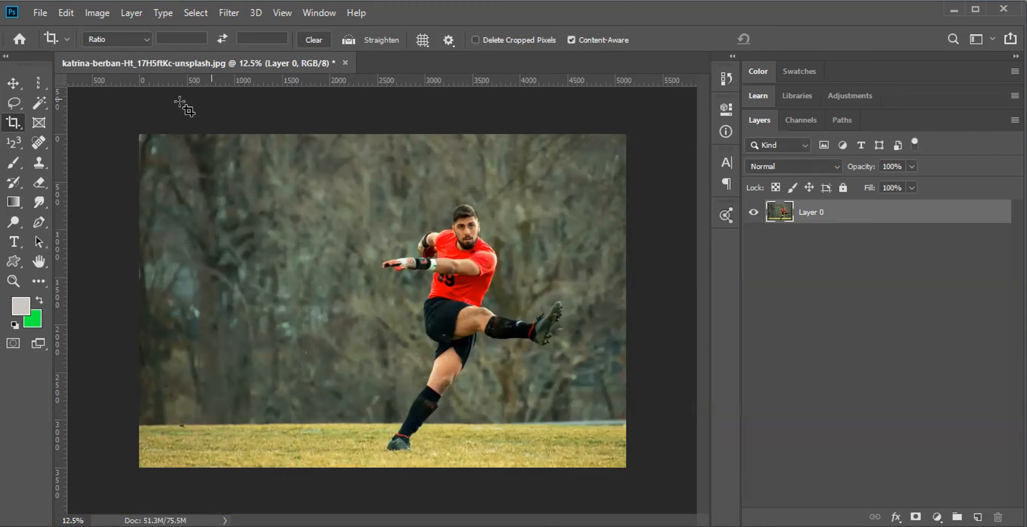
# - Redraw the crop box around the cropped photo to check the thirds, and switch to the Perspective Crop Tool
pyautogui.moveTo(140, 134); pyautogui.dragTo(620, 466)
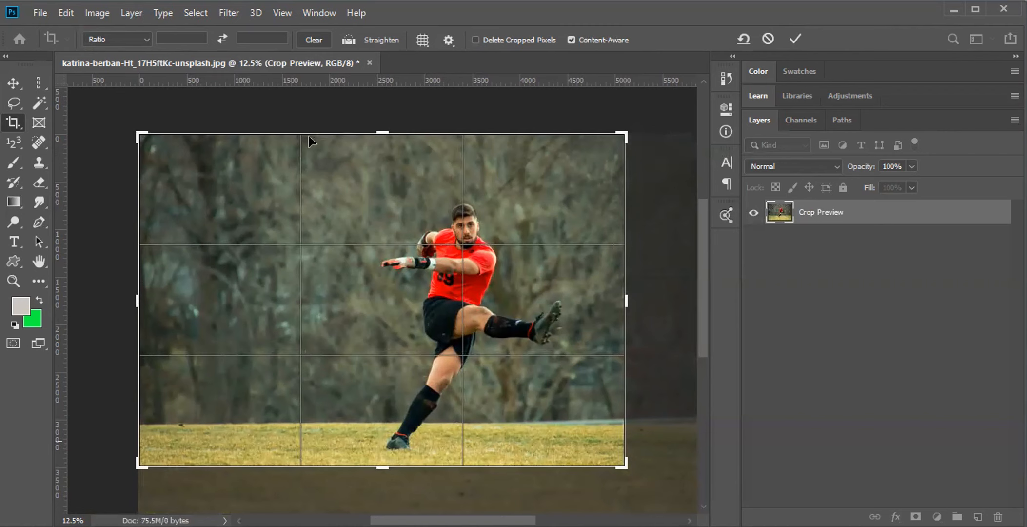
pyautogui.rightClick(15, 122)
pyautogui.click(70, 140)
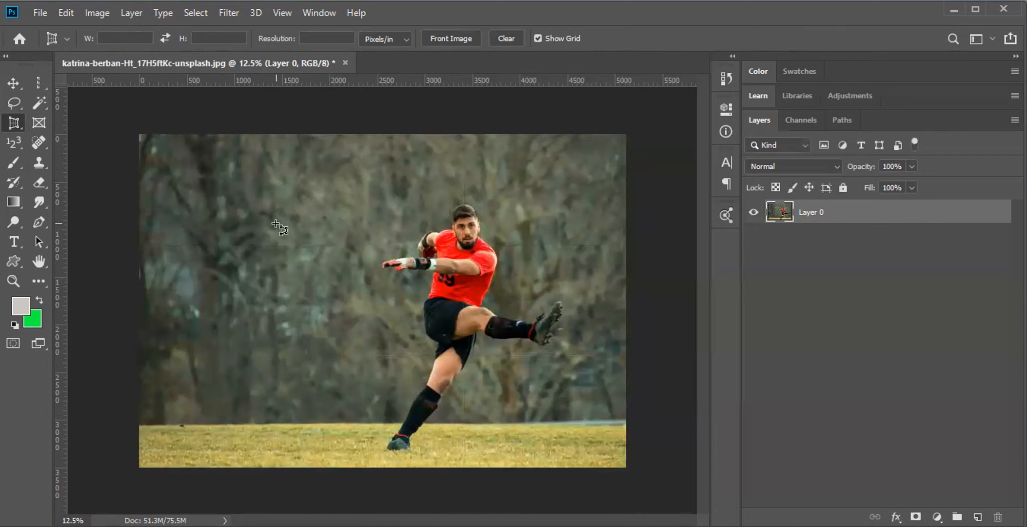
# - Try a perspective crop with skewed corners over the trees beside the player, apply it, and undo it
pyautogui.moveTo(213, 221); pyautogui.dragTo(343, 316)
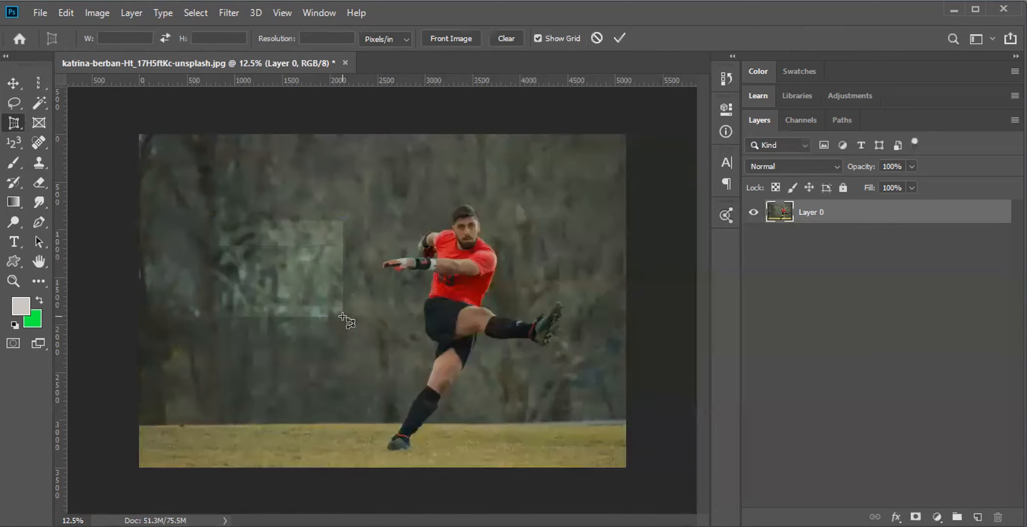
pyautogui.moveTo(343, 221); pyautogui.dragTo(371, 221)
pyautogui.moveTo(344, 321); pyautogui.dragTo(419, 317)
pyautogui.moveTo(215, 320); pyautogui.dragTo(215, 390)
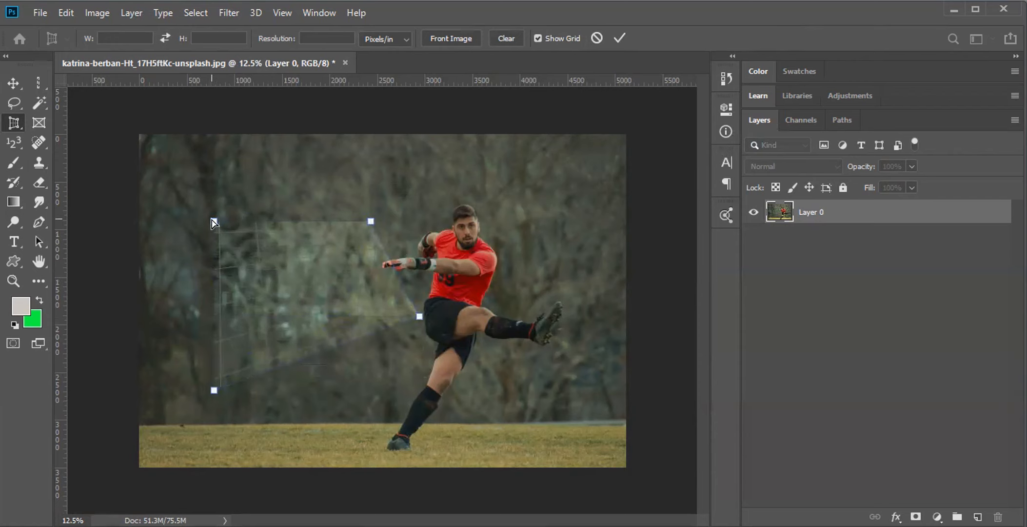
pyautogui.moveTo(213, 221); pyautogui.dragTo(214, 238)
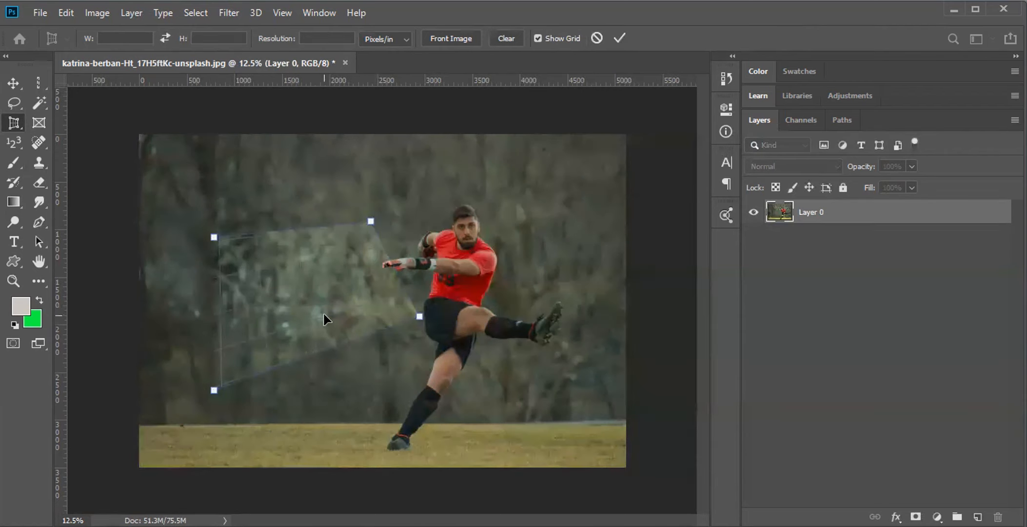
pyautogui.press('Return')
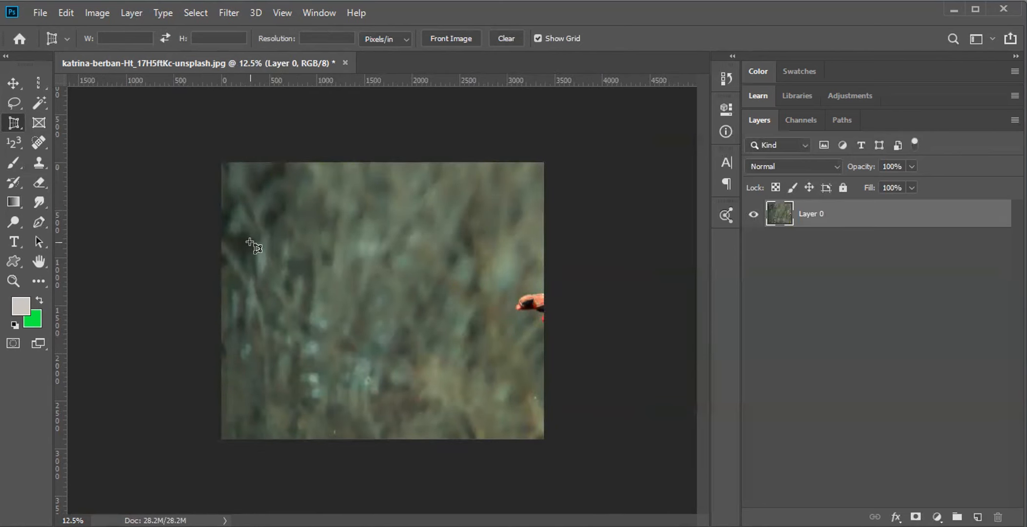
pyautogui.hotkey('ctrl', 'z')
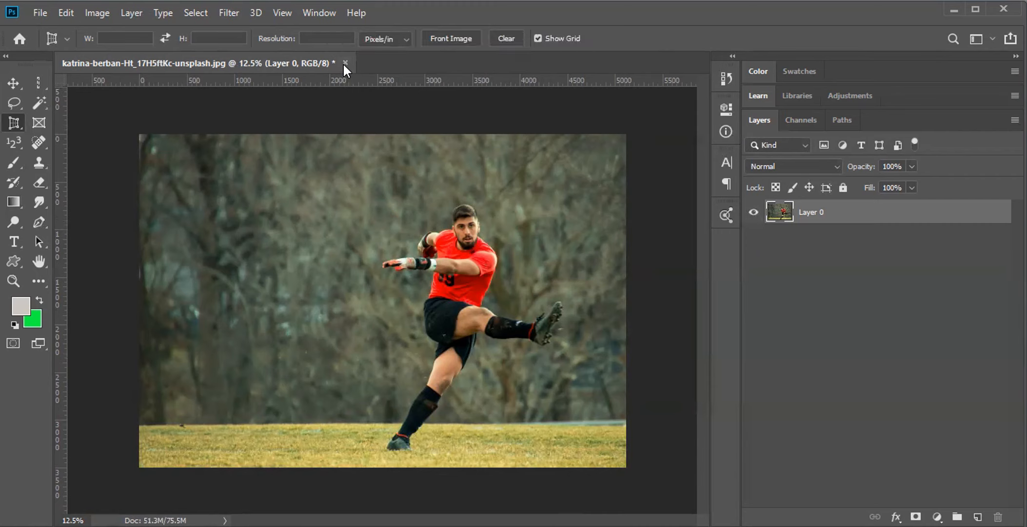
# - Close the football photo and perspective-crop the Untitled-1 image to the open box of tubes, fitting the crop corners to the box's four corners
pyautogui.click(345, 62)
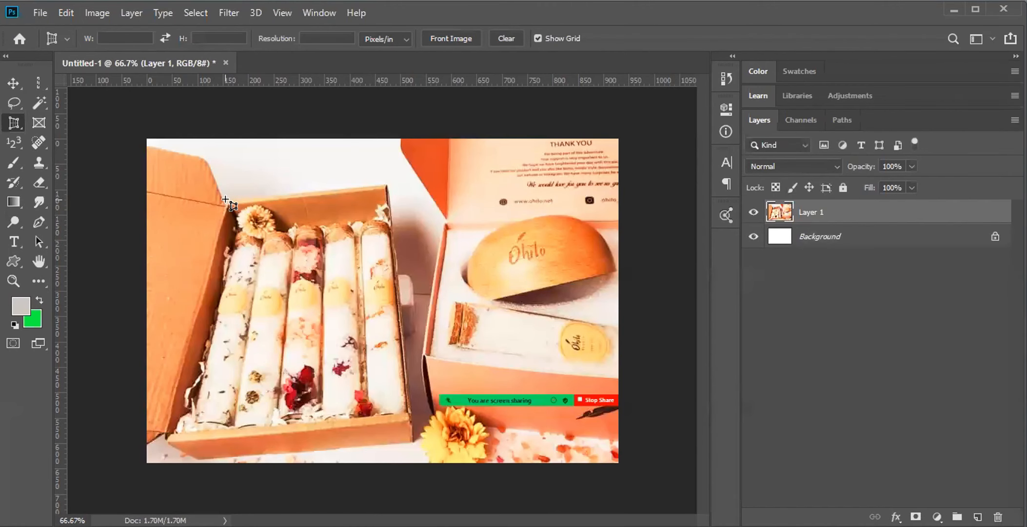
pyautogui.moveTo(226, 199); pyautogui.dragTo(403, 422)
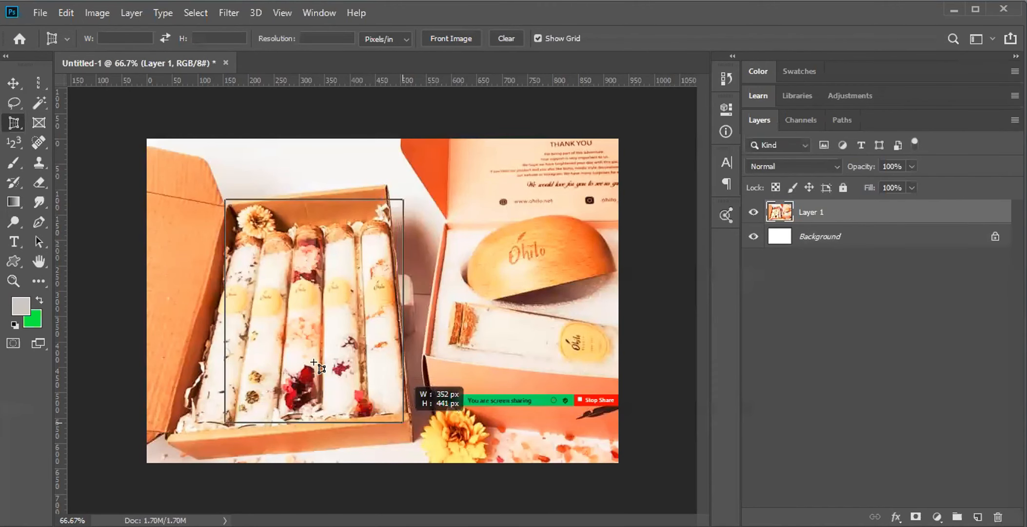
pyautogui.moveTo(403, 200); pyautogui.dragTo(389, 199)
pyautogui.moveTo(224, 431); pyautogui.dragTo(168, 431)
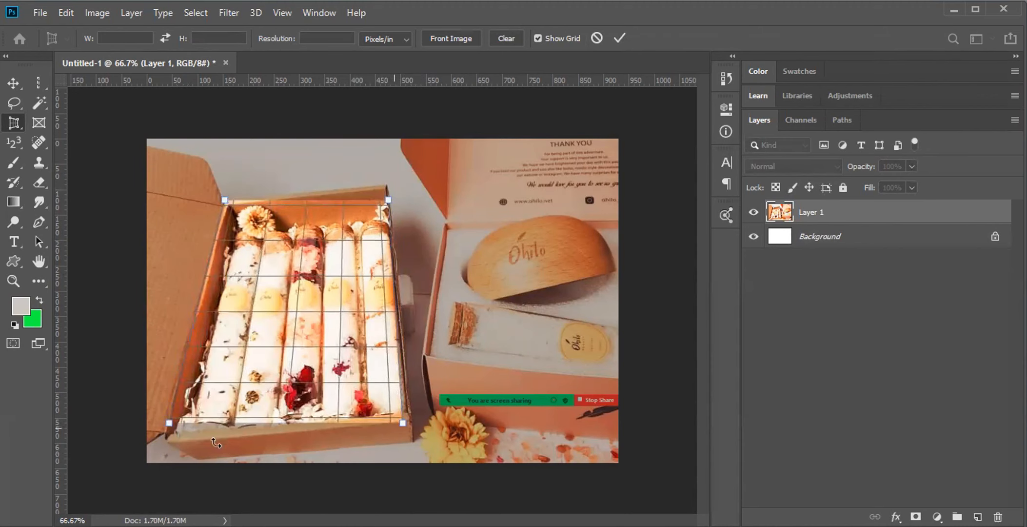
pyautogui.moveTo(403, 422); pyautogui.dragTo(408, 423)
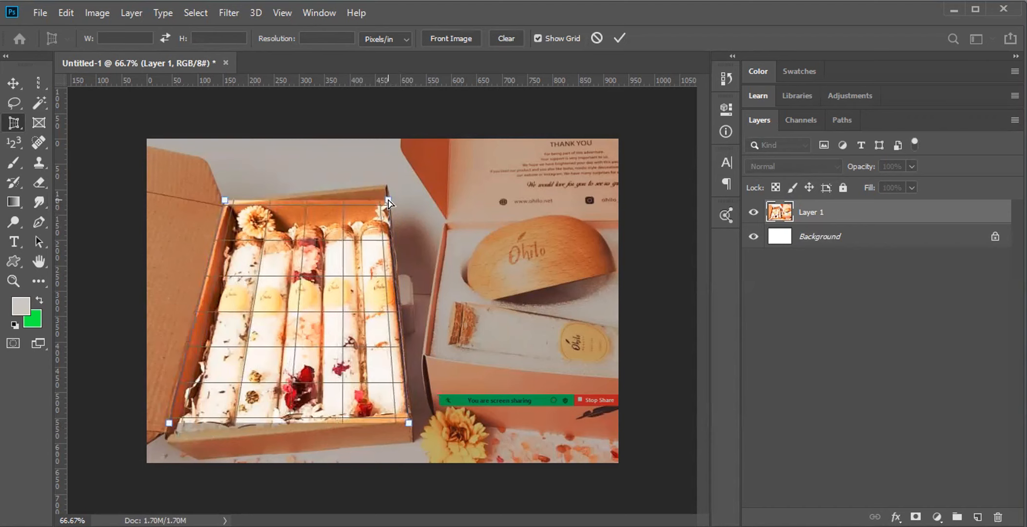
pyautogui.moveTo(388, 201); pyautogui.dragTo(387, 190)
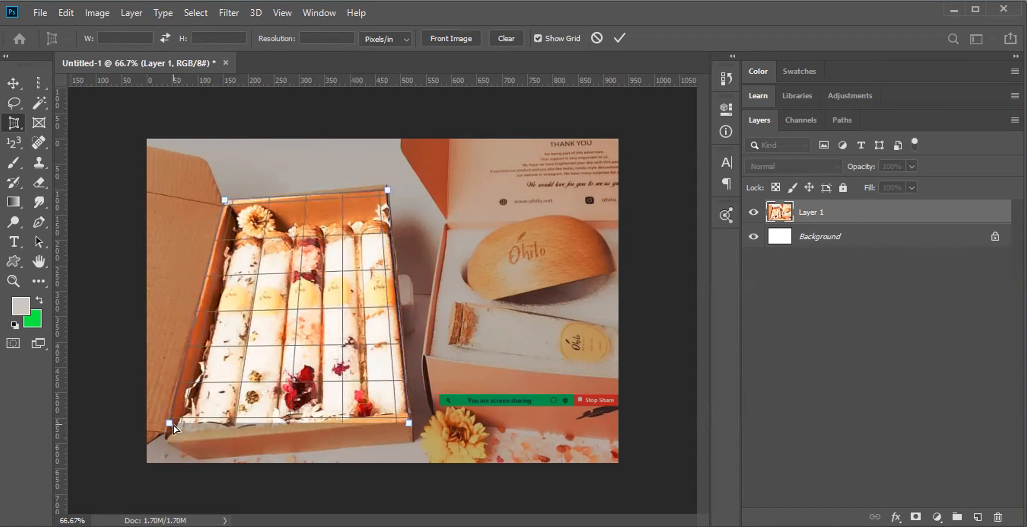
pyautogui.moveTo(174, 426); pyautogui.dragTo(180, 433)
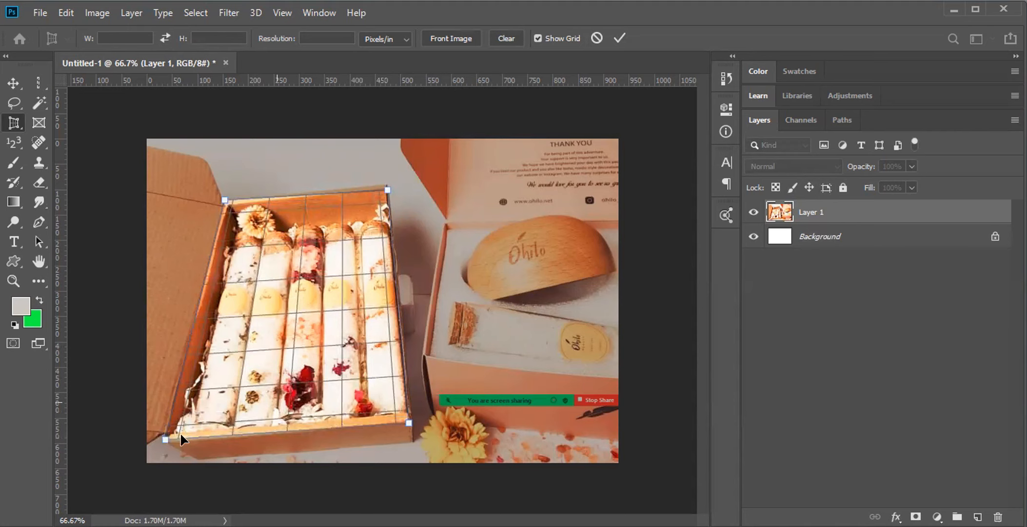
pyautogui.press('Return')
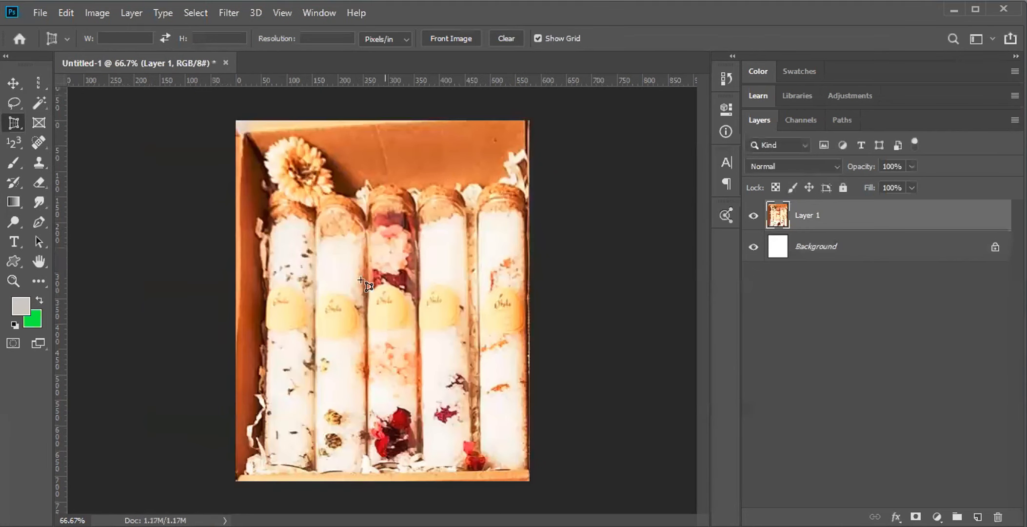